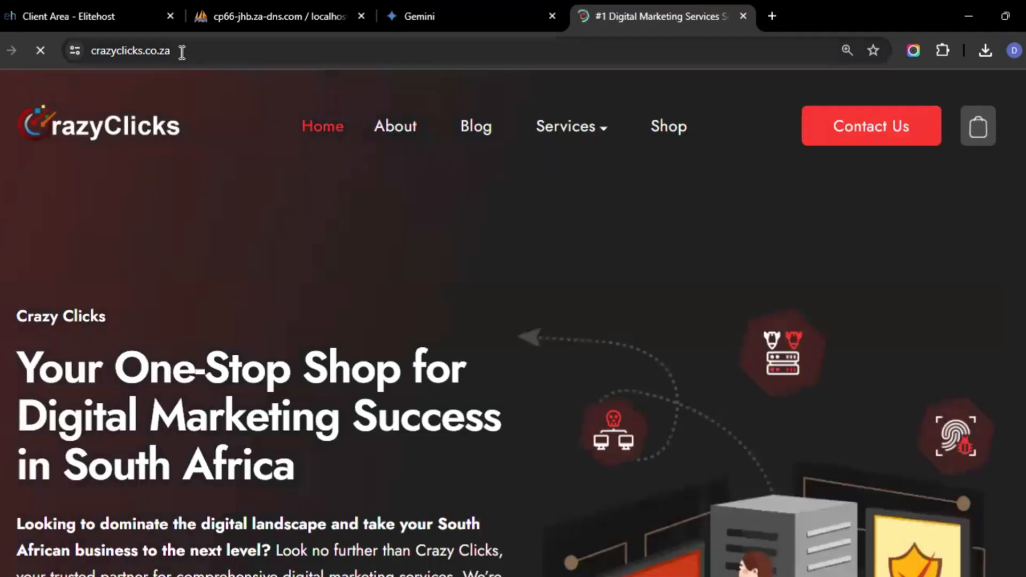
Open the new site version at crazyclicks.co.za/new/ in the current tab
{"action": "left_click", "coordinate": [123, 51]}
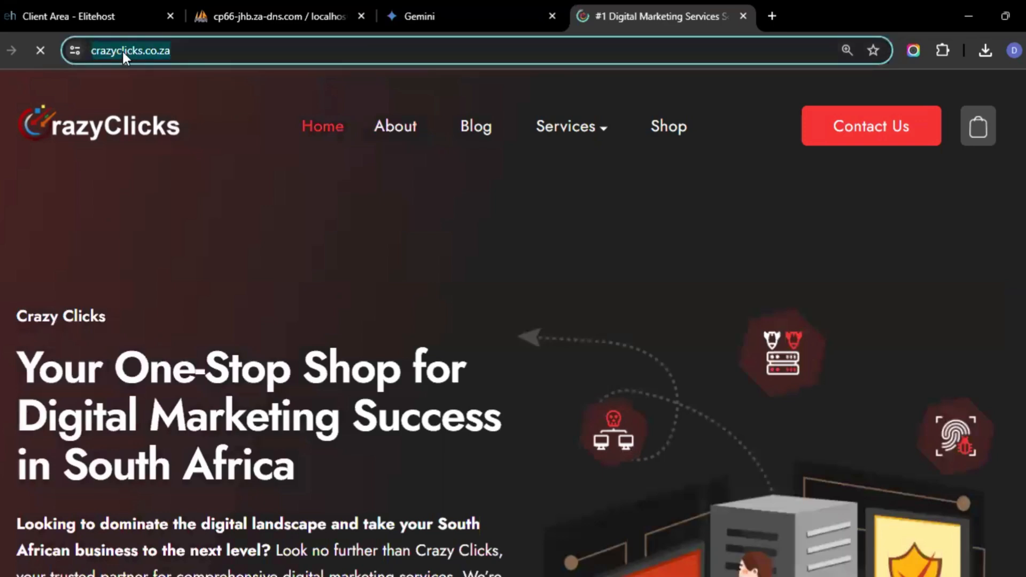
{"action": "left_click", "coordinate": [174, 51]}
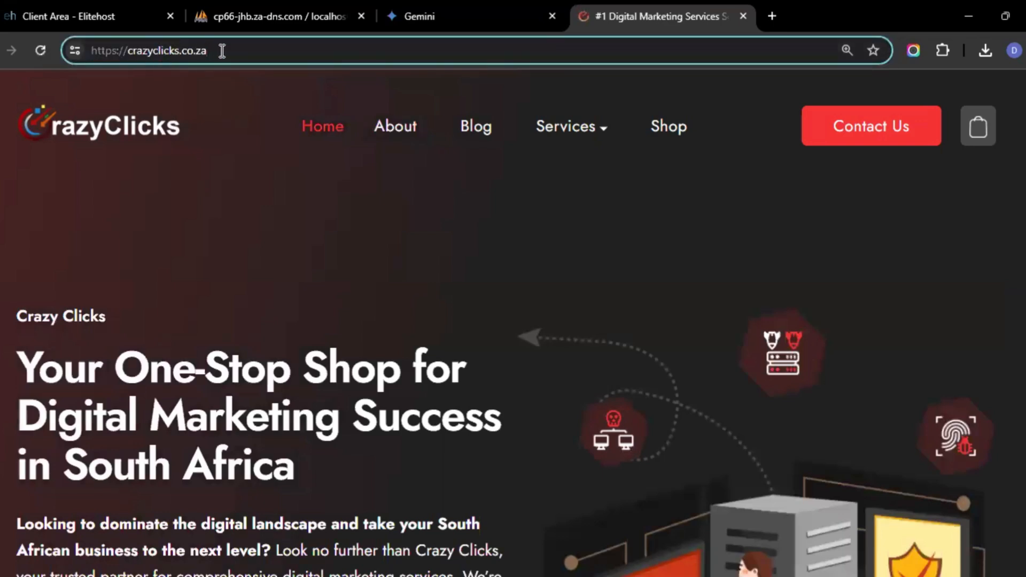
{"action": "type", "text": "/n"}
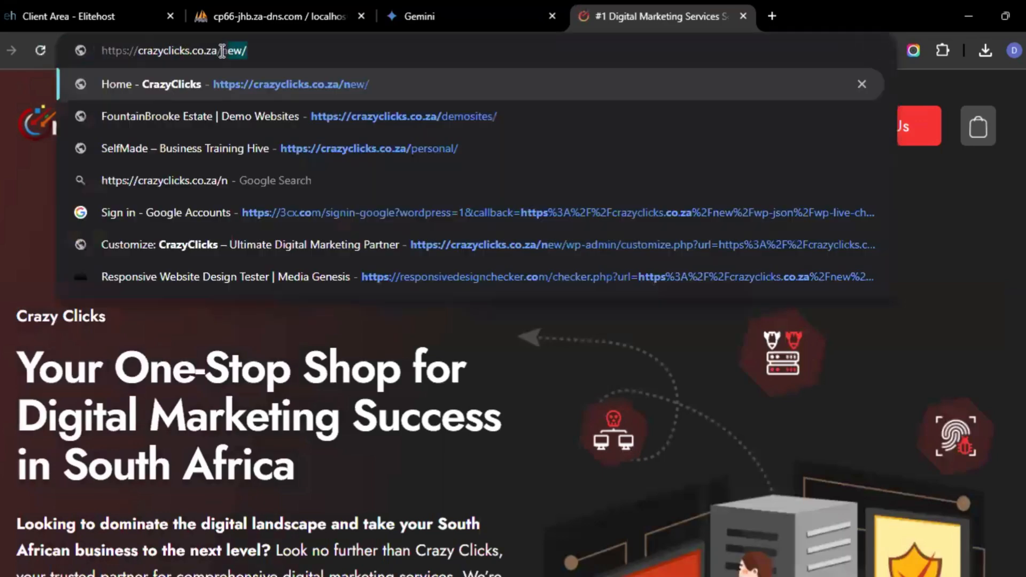
{"action": "type", "text": "ew"}
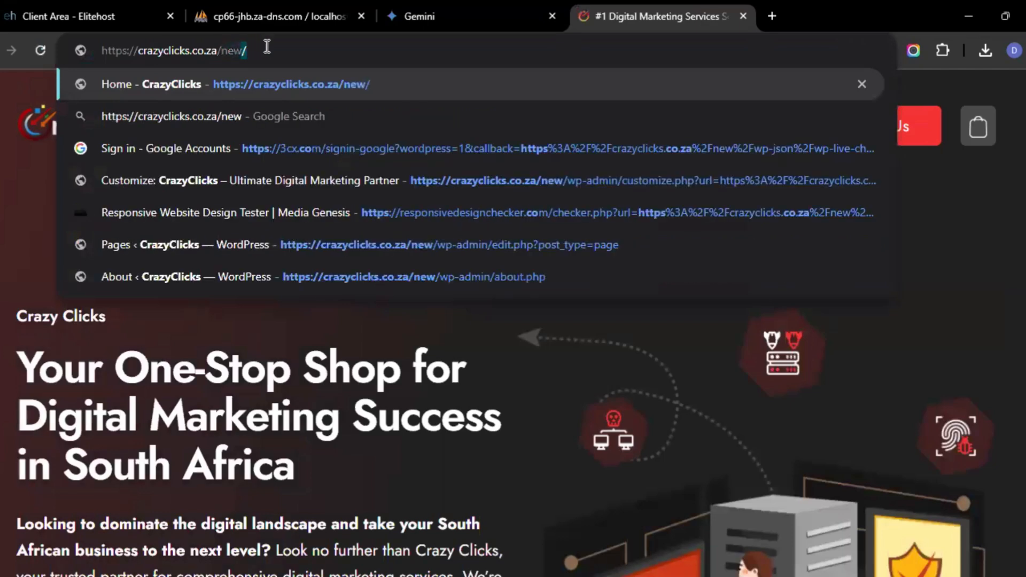
{"action": "key", "text": "Return"}
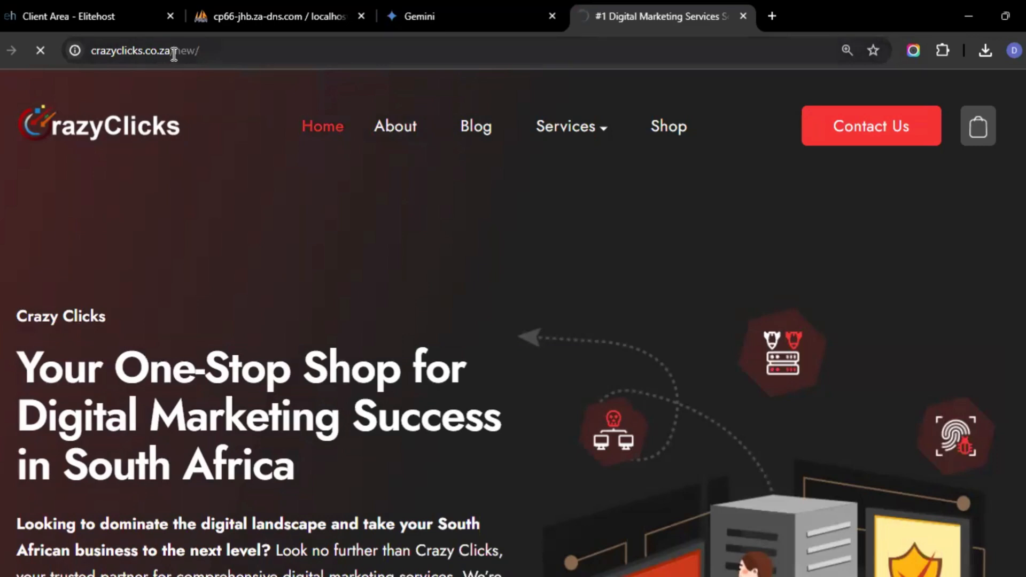
Scroll through the new site's home page to review its content
{"action": "left_click_drag", "start_coordinate": [171, 50], "coordinate": [212, 56]}
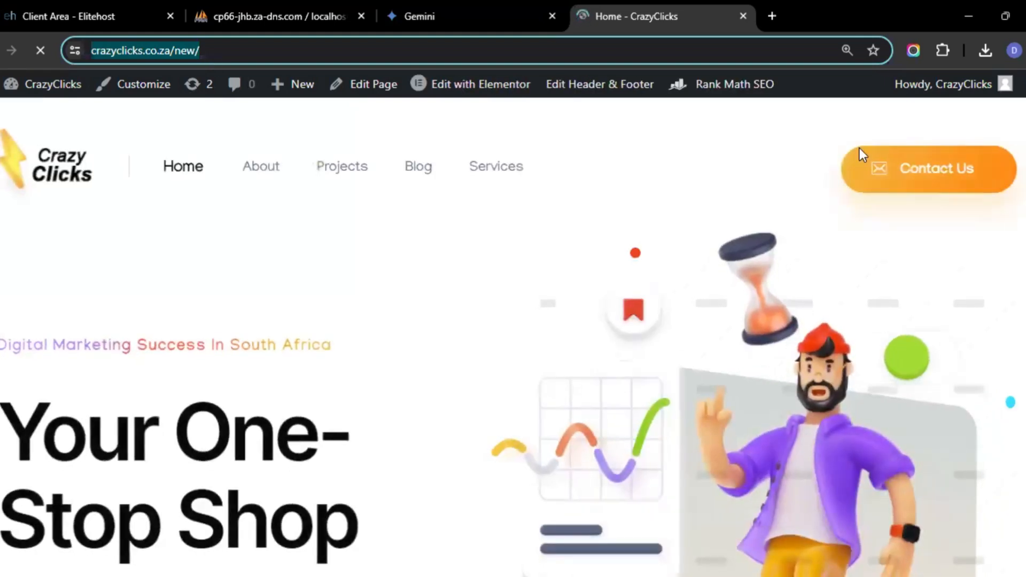
{"action": "left_click", "coordinate": [1022, 214]}
{"action": "scroll", "coordinate": [513, 337], "scroll_direction": "down", "scroll_amount": 15}
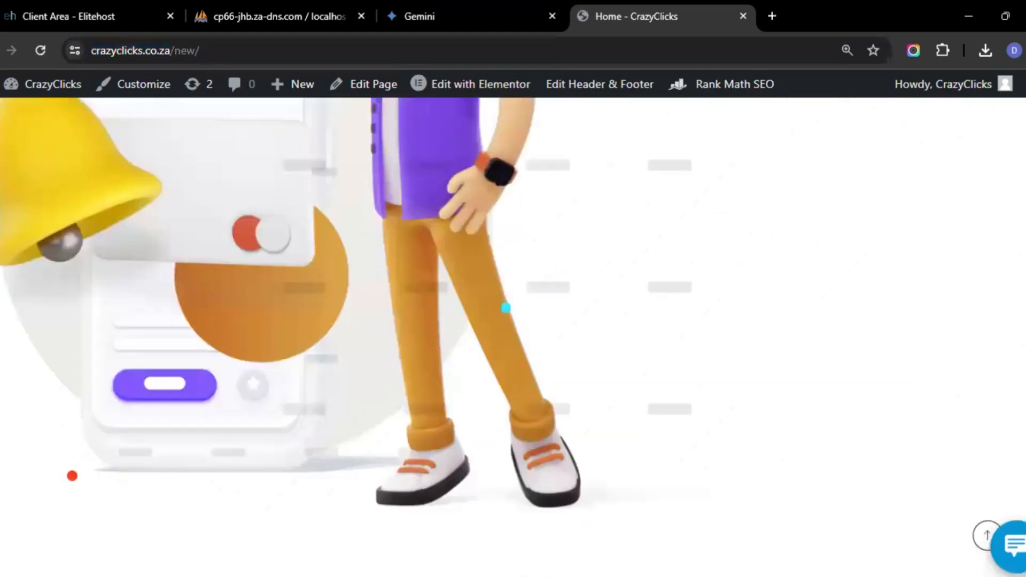
{"action": "scroll", "coordinate": [513, 337], "scroll_direction": "down", "scroll_amount": 20}
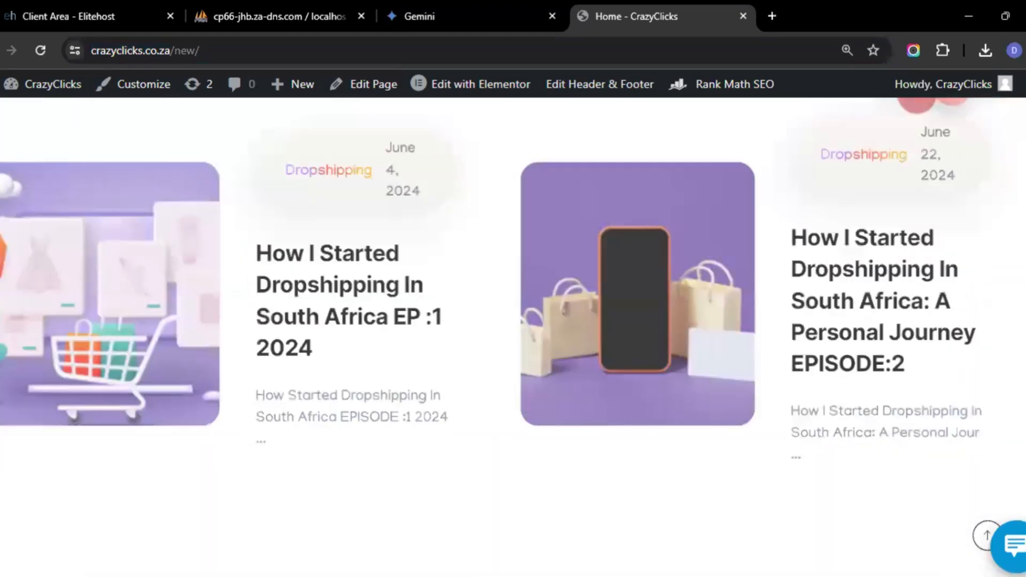
{"action": "scroll", "coordinate": [513, 336], "scroll_direction": "up", "scroll_amount": 20}
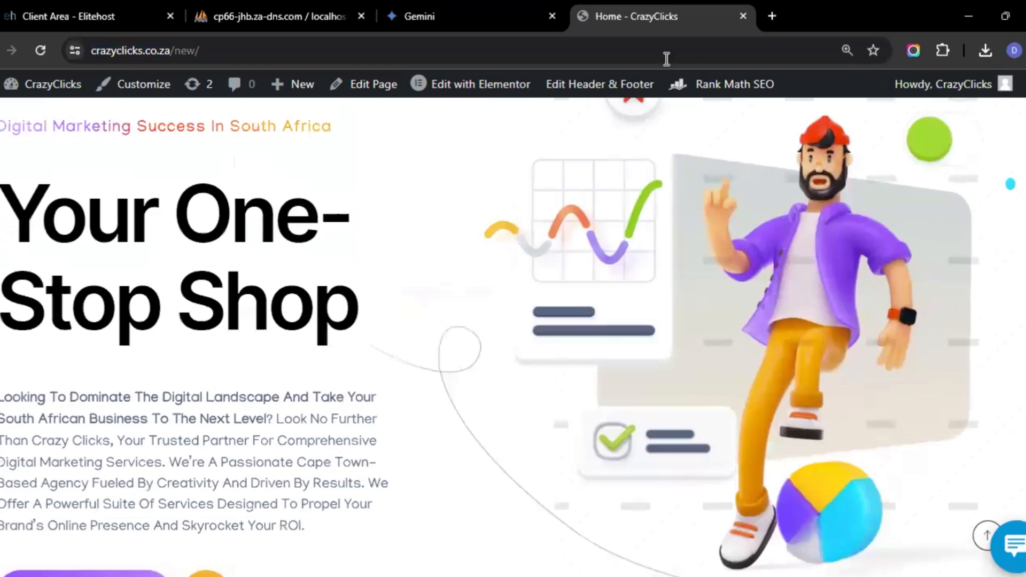
{"action": "left_click_drag", "start_coordinate": [172, 54], "coordinate": [232, 63]}
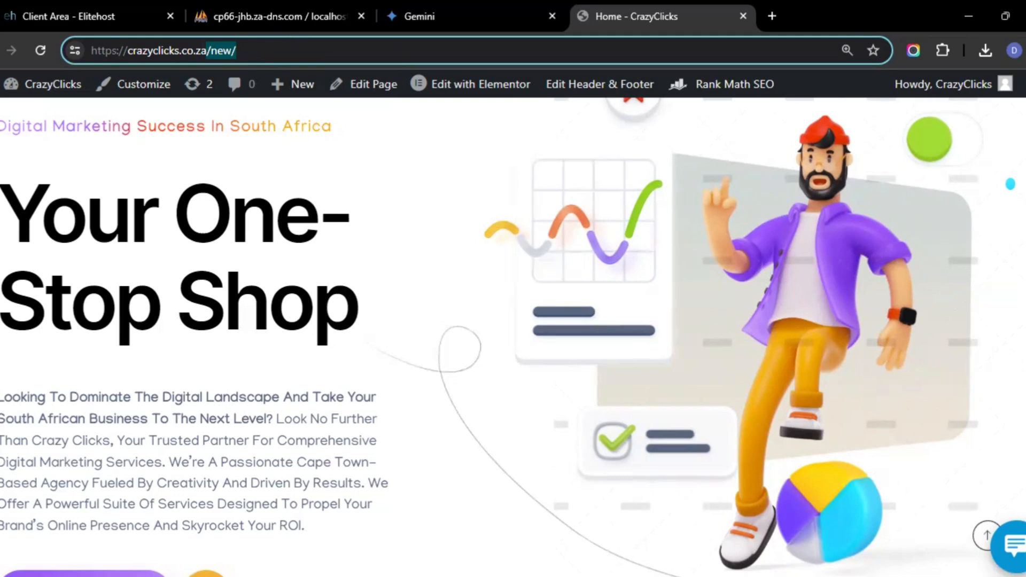
{"action": "left_click", "coordinate": [641, 299]}
{"action": "scroll", "coordinate": [642, 299], "scroll_direction": "up", "scroll_amount": 3}
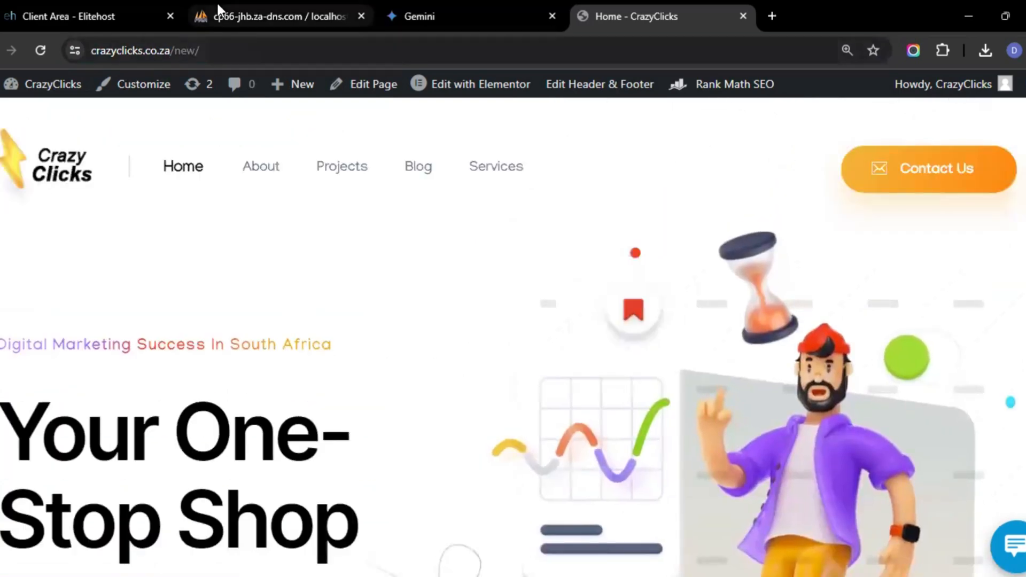
Log in to the Elitehost client area with the saved account credentials
{"action": "left_click", "coordinate": [86, 6]}
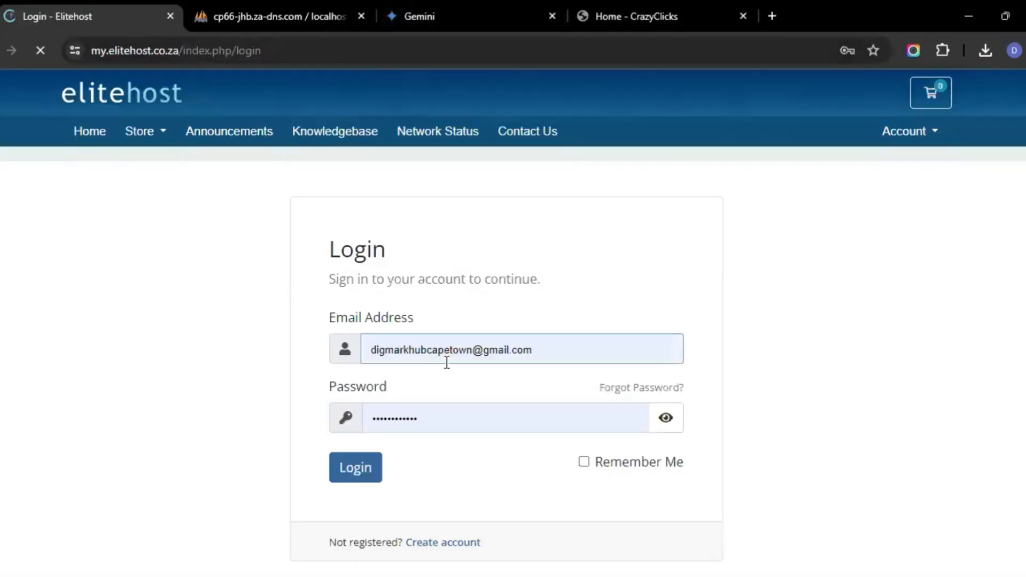
{"action": "left_click", "coordinate": [363, 480]}
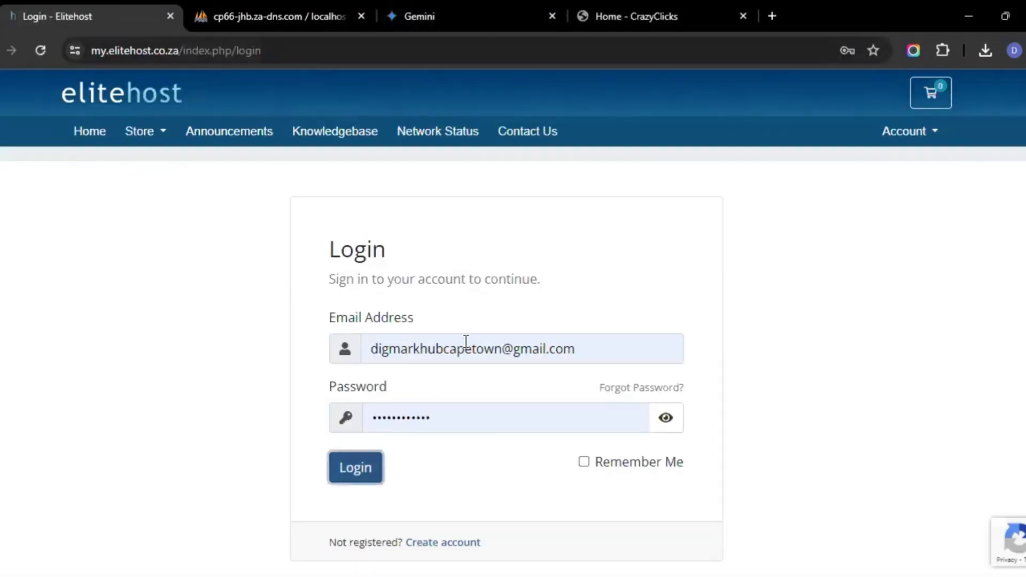
{"action": "left_click", "coordinate": [370, 482]}
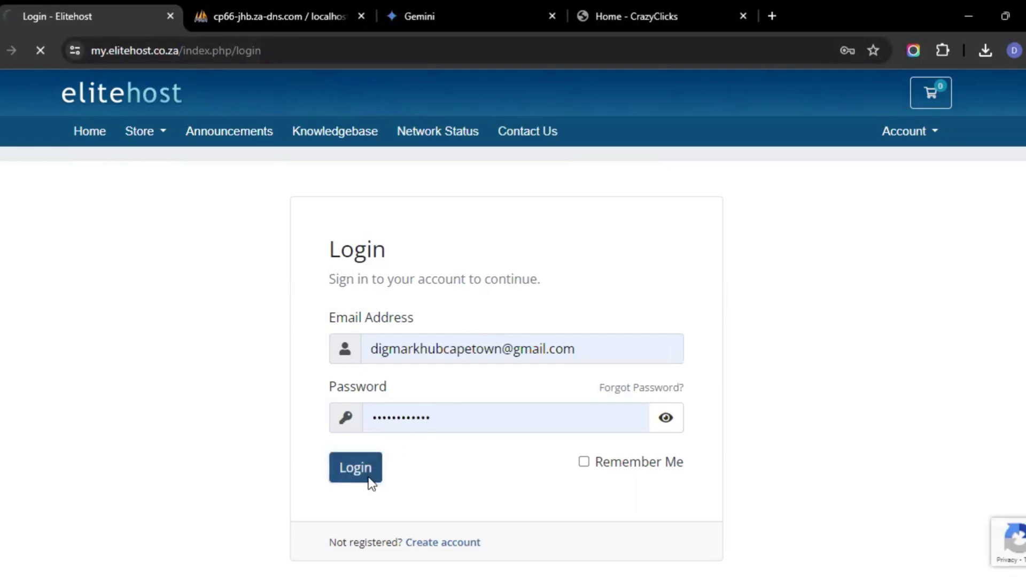
{"action": "left_click", "coordinate": [683, 3]}
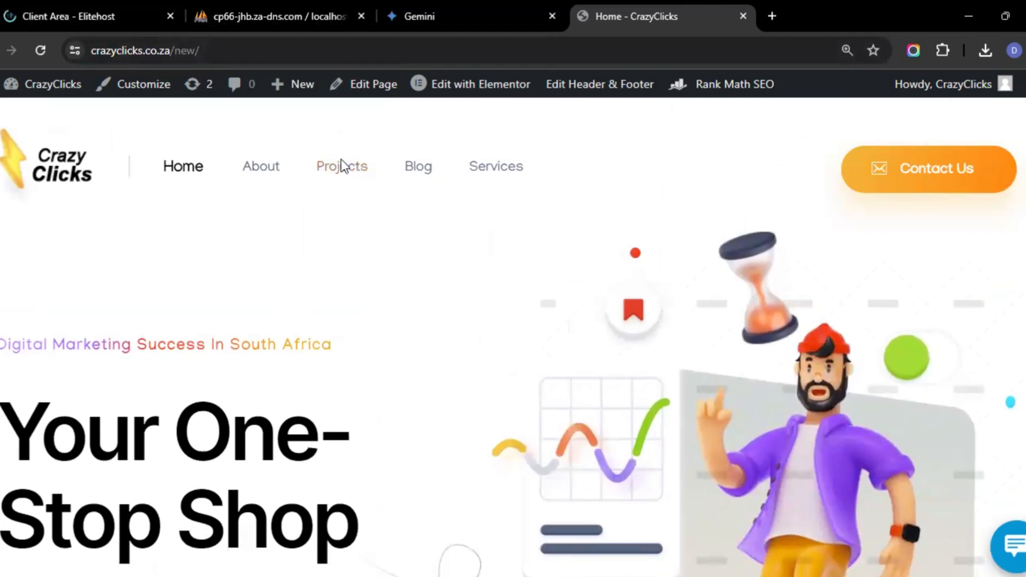
{"action": "left_click", "coordinate": [107, 12]}
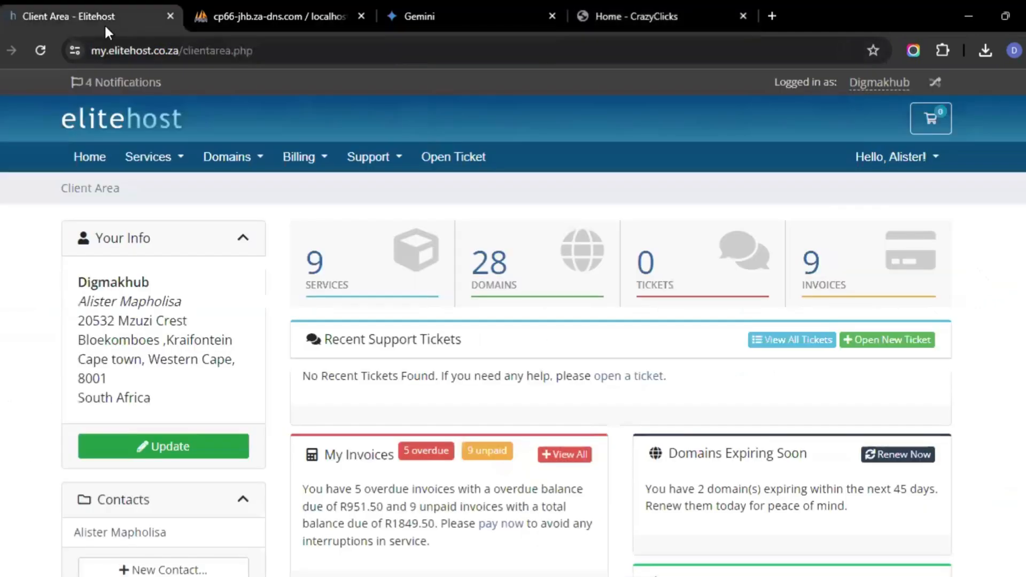
Open cPanel for the crazyclicks.co.za hosting service from the active products list
{"action": "scroll", "coordinate": [589, 325], "scroll_direction": "down", "scroll_amount": 5}
{"action": "scroll", "coordinate": [589, 325], "scroll_direction": "down", "scroll_amount": 3}
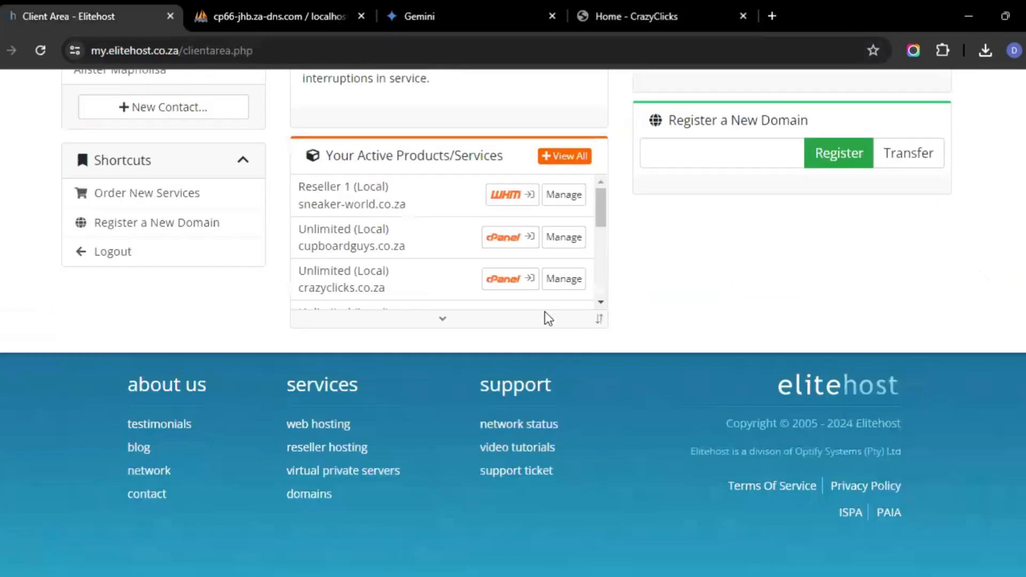
{"action": "left_click", "coordinate": [515, 280]}
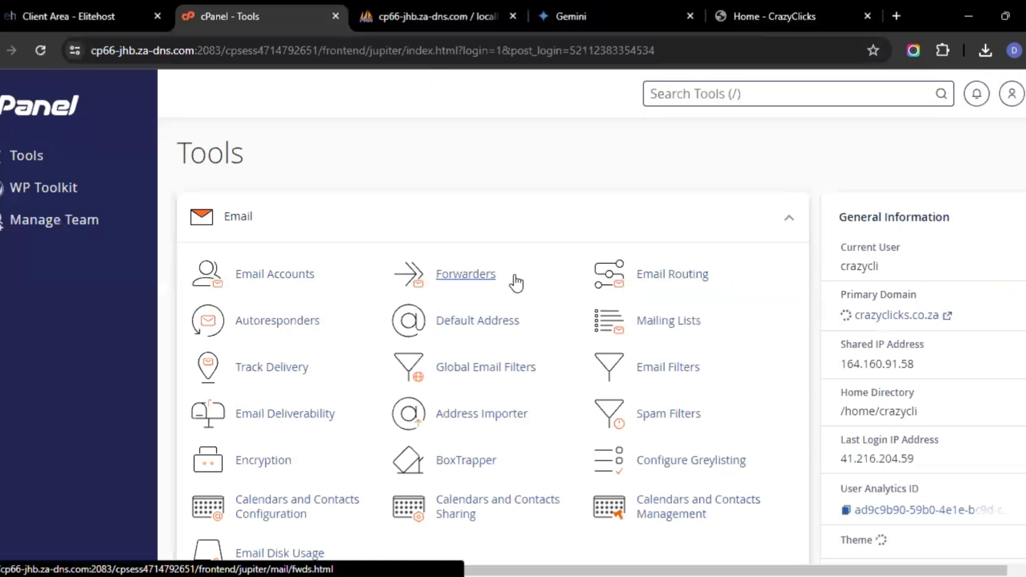
Open the Softaculous Apps Installer from cPanel's Software tools
{"action": "scroll", "coordinate": [516, 284], "scroll_direction": "down", "scroll_amount": 3}
{"action": "middle_click", "coordinate": [514, 275]}
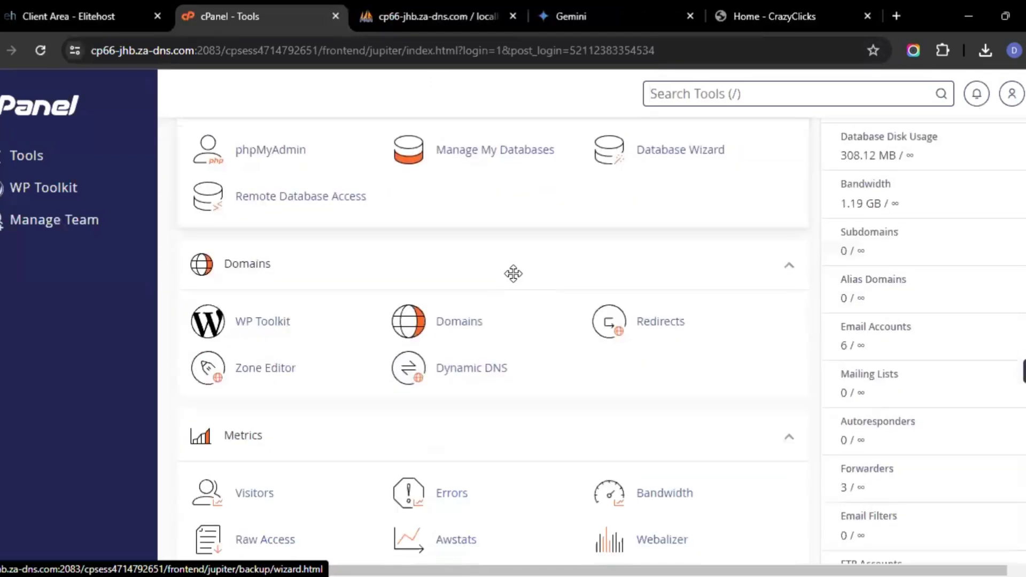
{"action": "scroll", "coordinate": [326, 439], "scroll_direction": "down", "scroll_amount": 4}
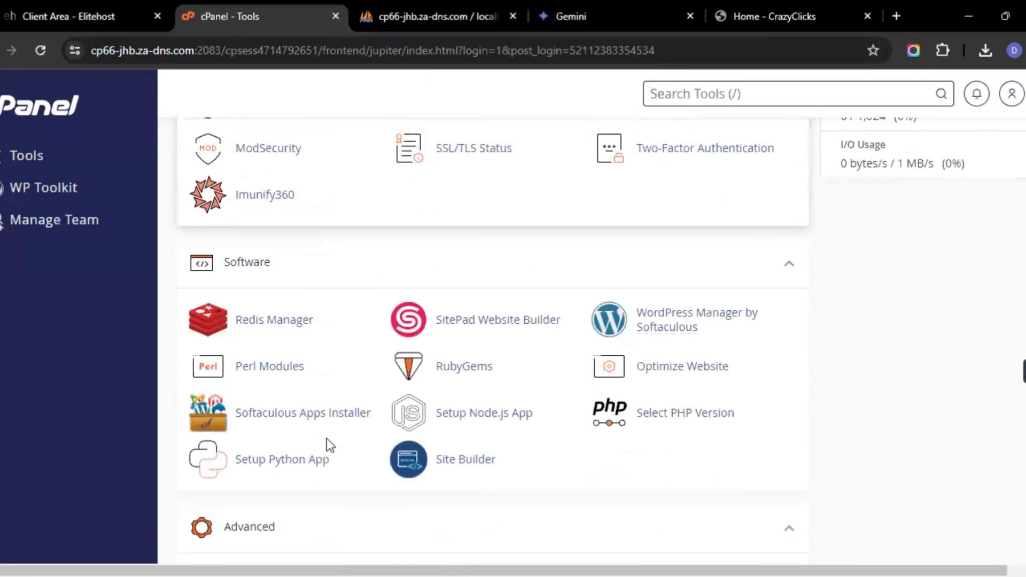
{"action": "left_click", "coordinate": [323, 421]}
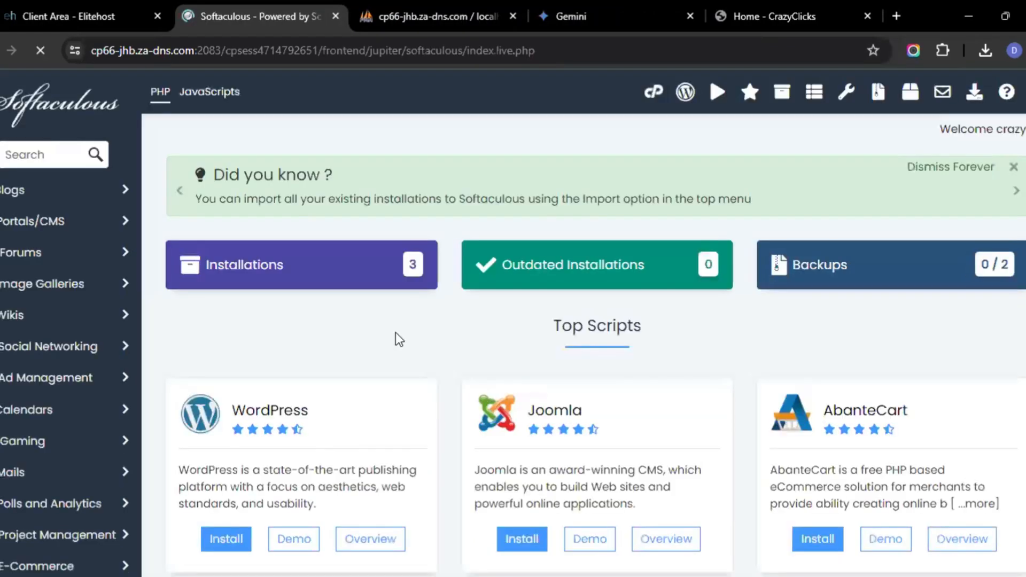
Remove the WordPress installation at crazyclicks.co.za/demosites and confirm the removal
{"action": "left_click", "coordinate": [782, 95]}
{"action": "scroll", "coordinate": [642, 293], "scroll_direction": "down", "scroll_amount": 5}
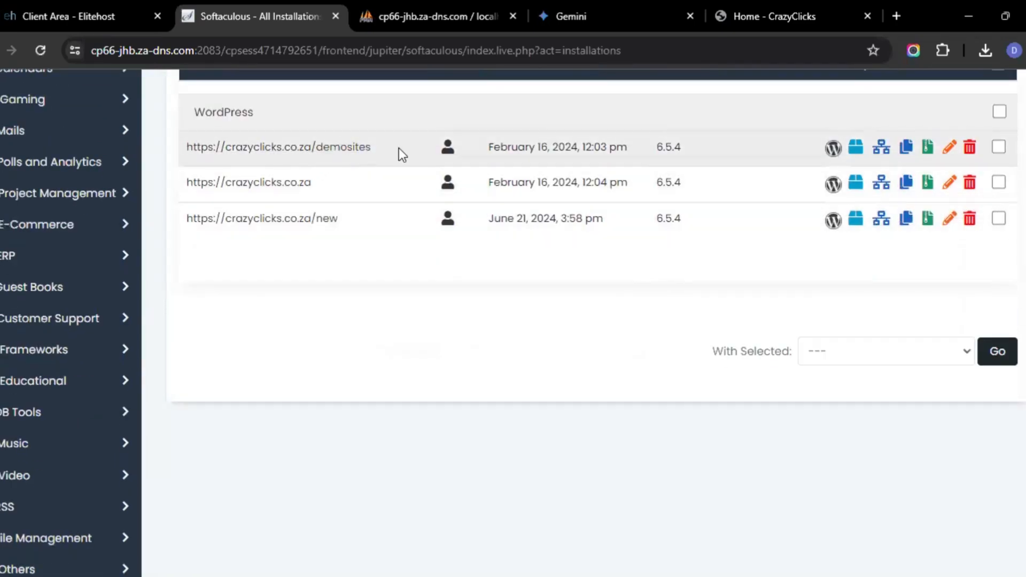
{"action": "left_click", "coordinate": [970, 147]}
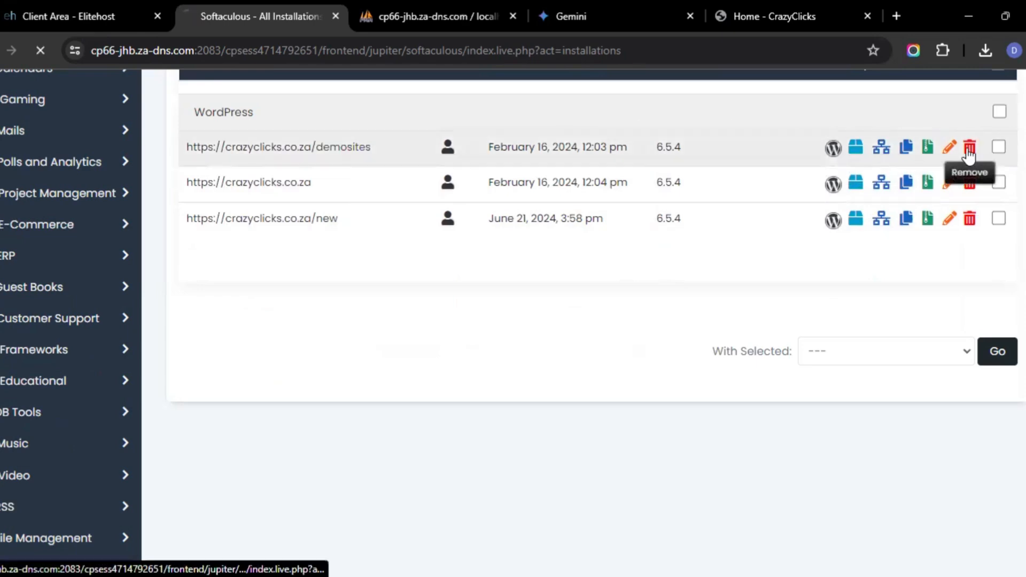
{"action": "scroll", "coordinate": [798, 230], "scroll_direction": "down", "scroll_amount": 8}
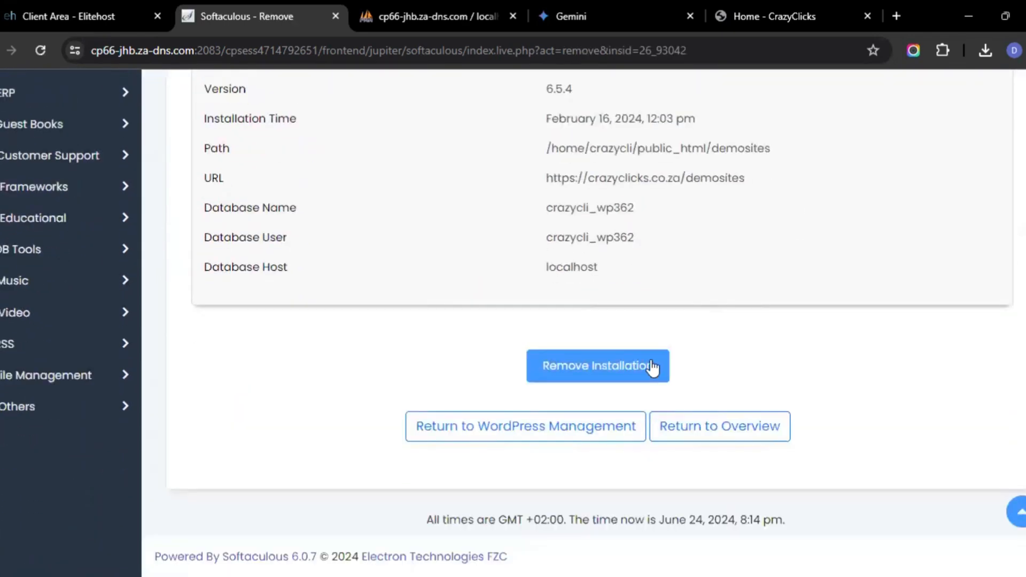
{"action": "left_click", "coordinate": [643, 374]}
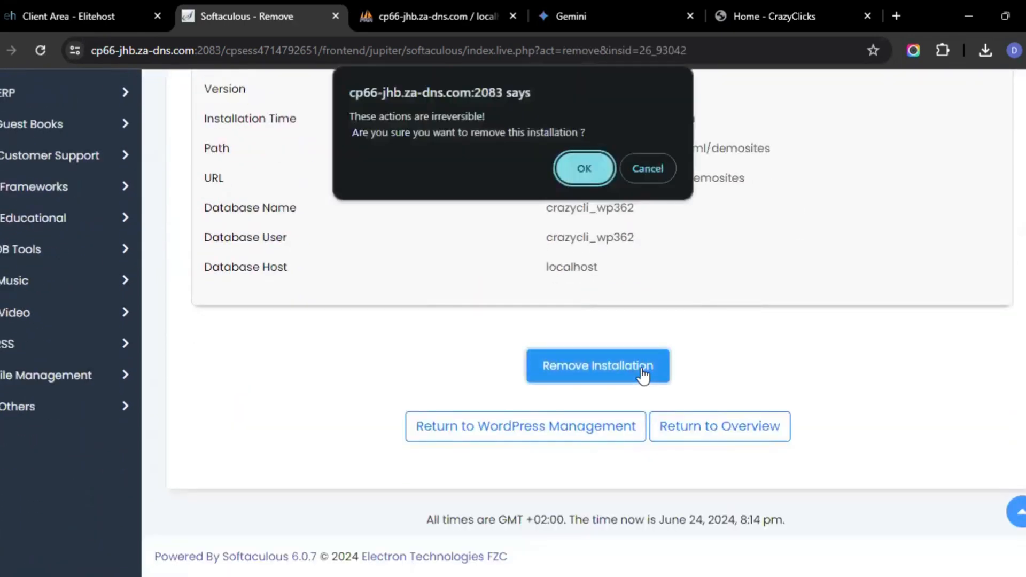
{"action": "left_click", "coordinate": [598, 164]}
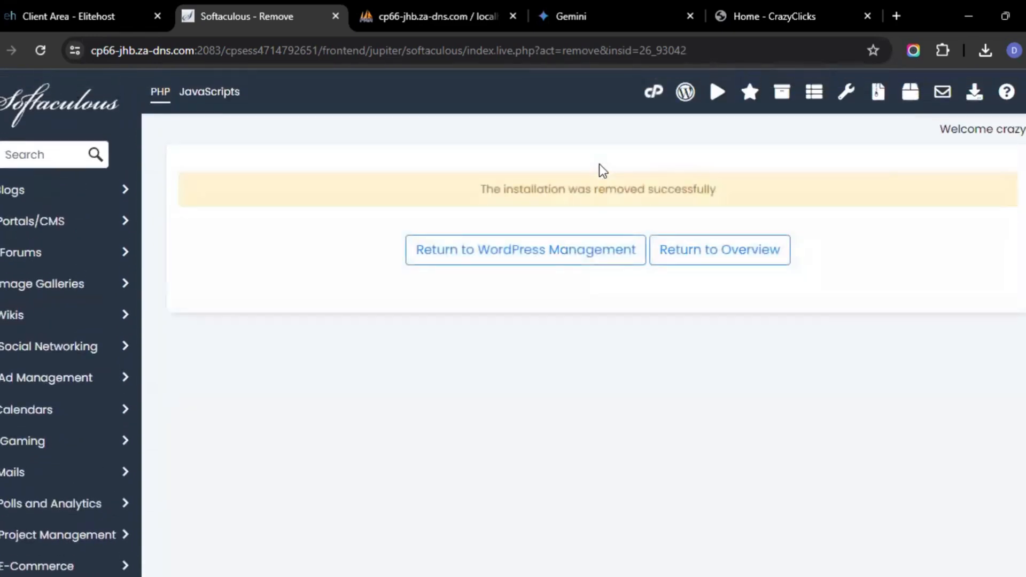
Review the remaining script installations list, then return to the cPanel tools page
{"action": "left_click", "coordinate": [784, 94]}
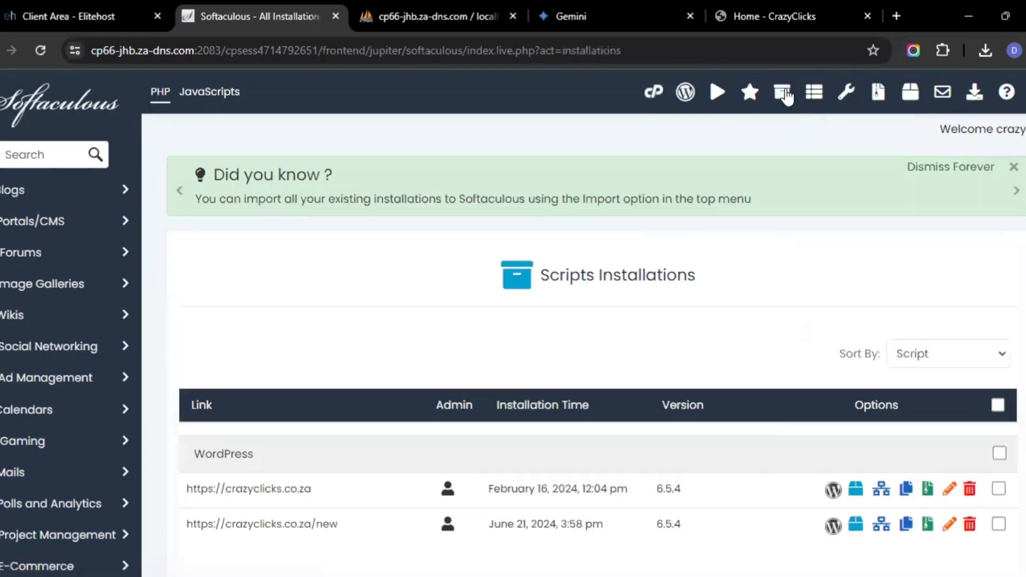
{"action": "scroll", "coordinate": [726, 292], "scroll_direction": "down", "scroll_amount": 3}
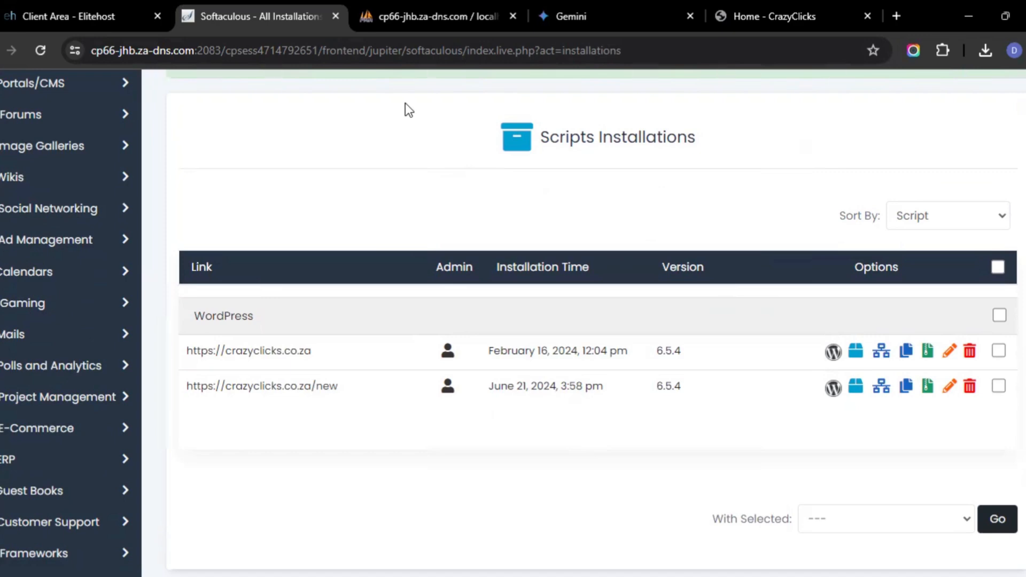
{"action": "scroll", "coordinate": [462, 161], "scroll_direction": "up", "scroll_amount": 3}
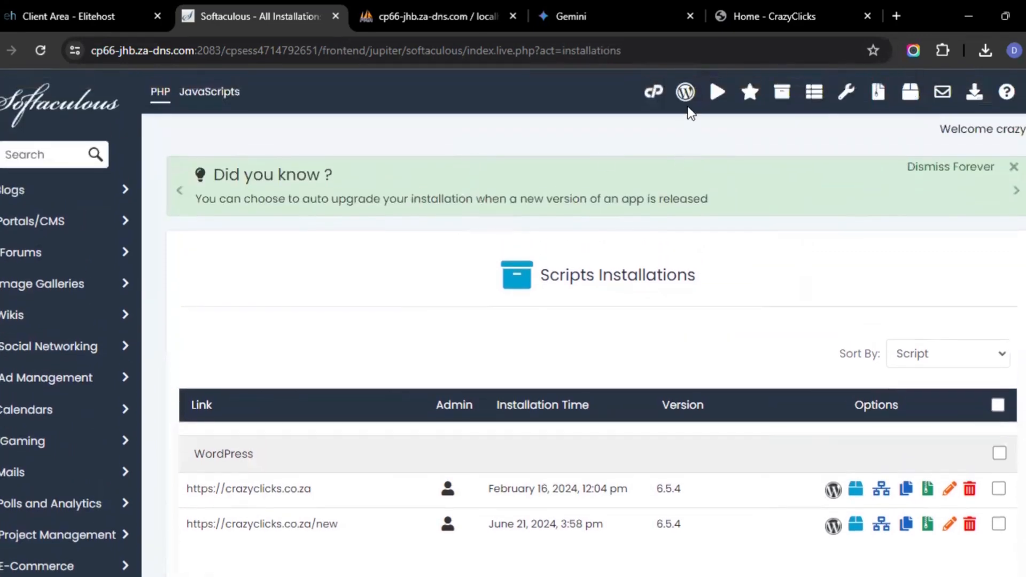
{"action": "left_click", "coordinate": [653, 99]}
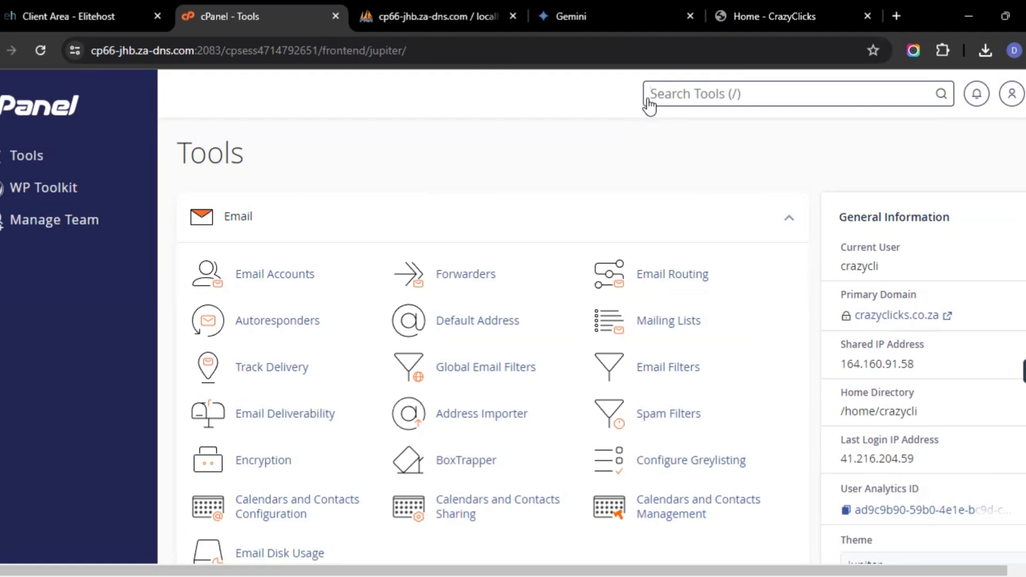
Open the File Manager from cPanel's Files tools
{"action": "scroll", "coordinate": [567, 332], "scroll_direction": "down", "scroll_amount": 15}
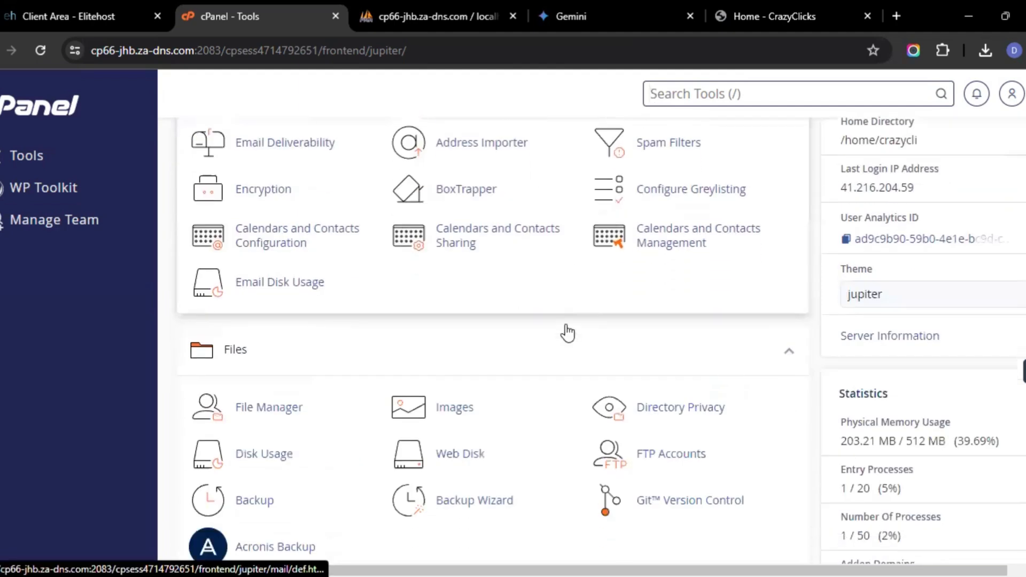
{"action": "scroll", "coordinate": [568, 332], "scroll_direction": "down", "scroll_amount": 15}
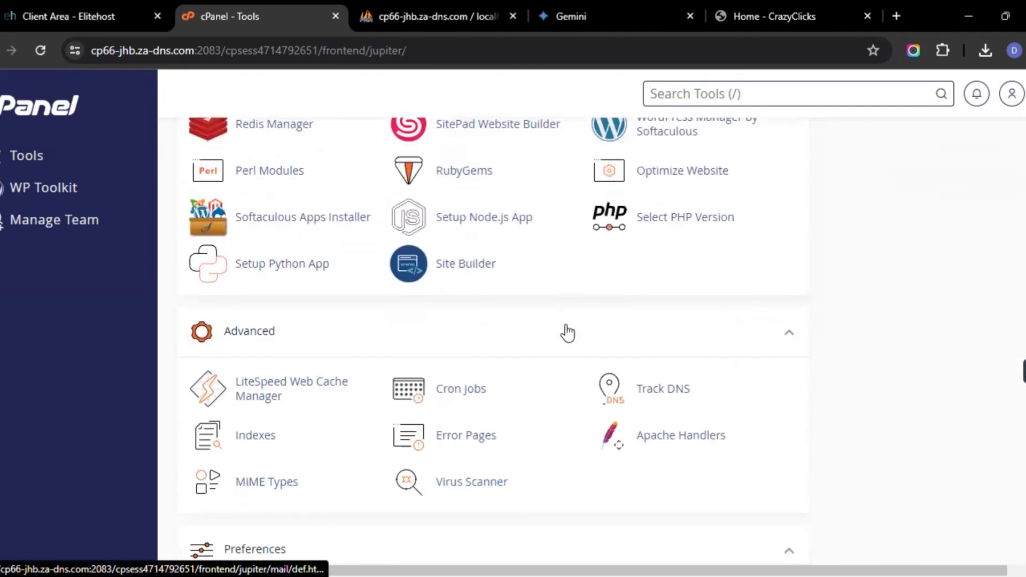
{"action": "scroll", "coordinate": [473, 389], "scroll_direction": "up", "scroll_amount": 10}
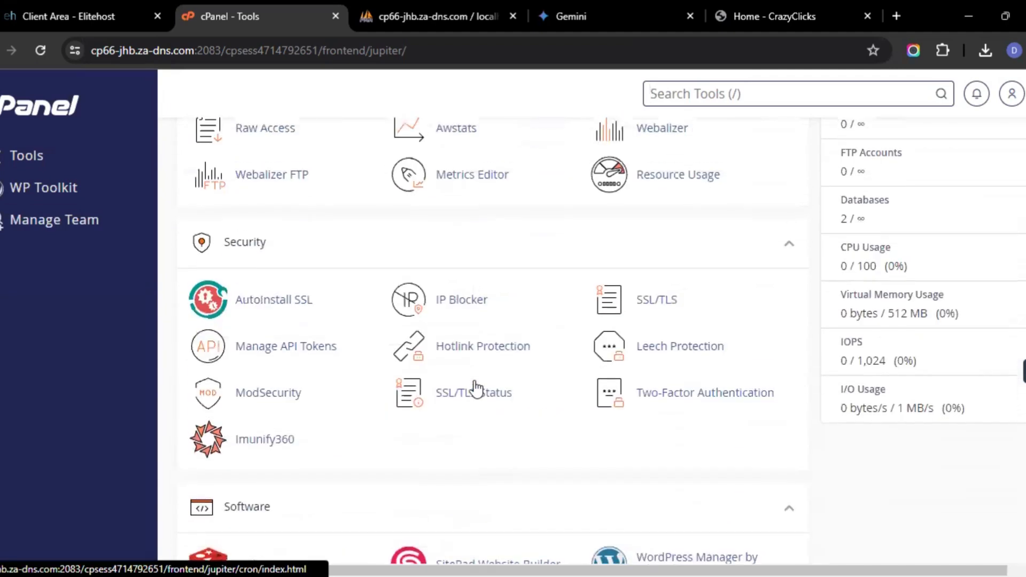
{"action": "scroll", "coordinate": [476, 389], "scroll_direction": "up", "scroll_amount": 12}
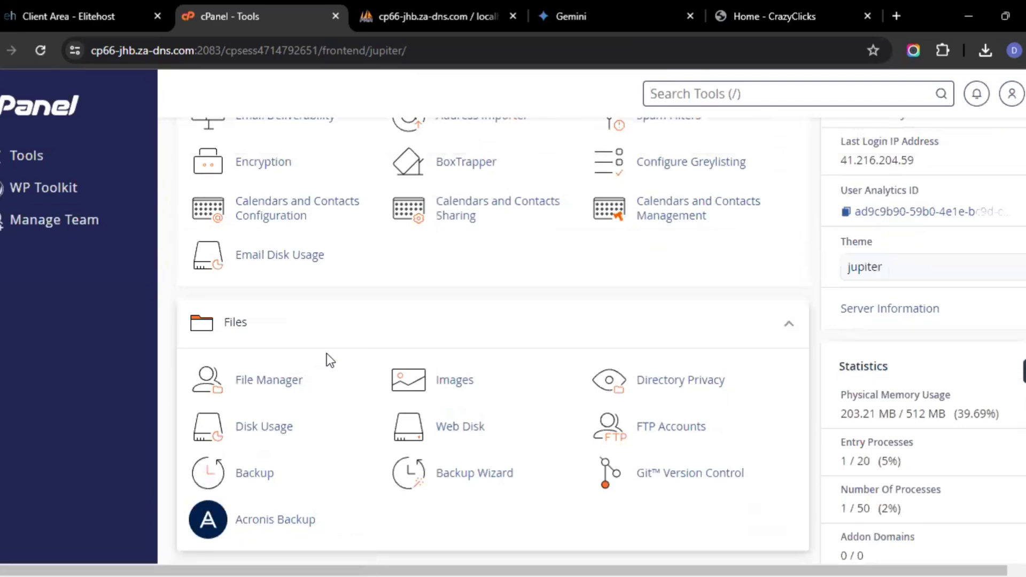
{"action": "left_click", "coordinate": [301, 377]}
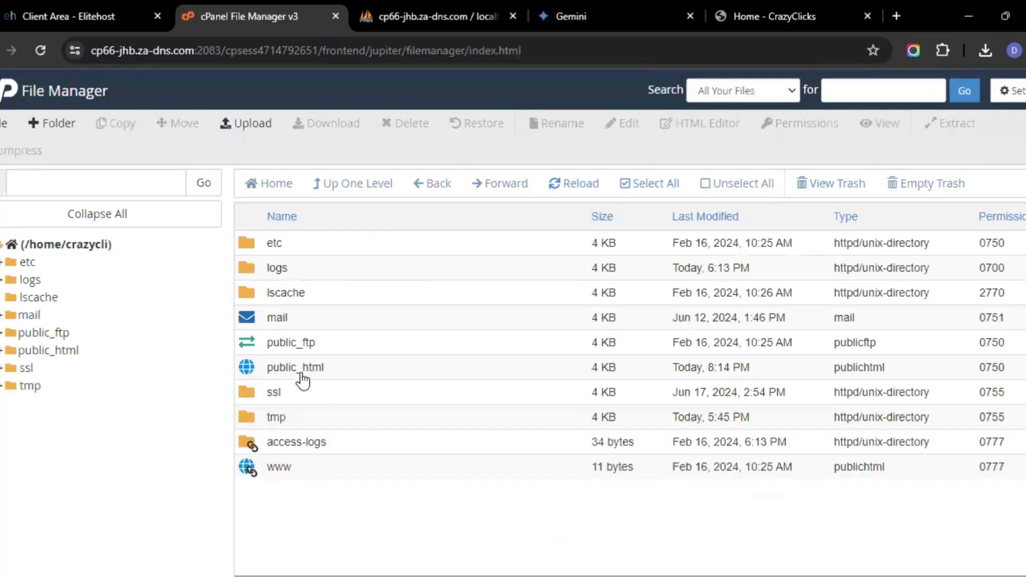
Open public_html, scroll through its files, and open the new folder inside it
{"action": "double_click", "coordinate": [365, 360]}
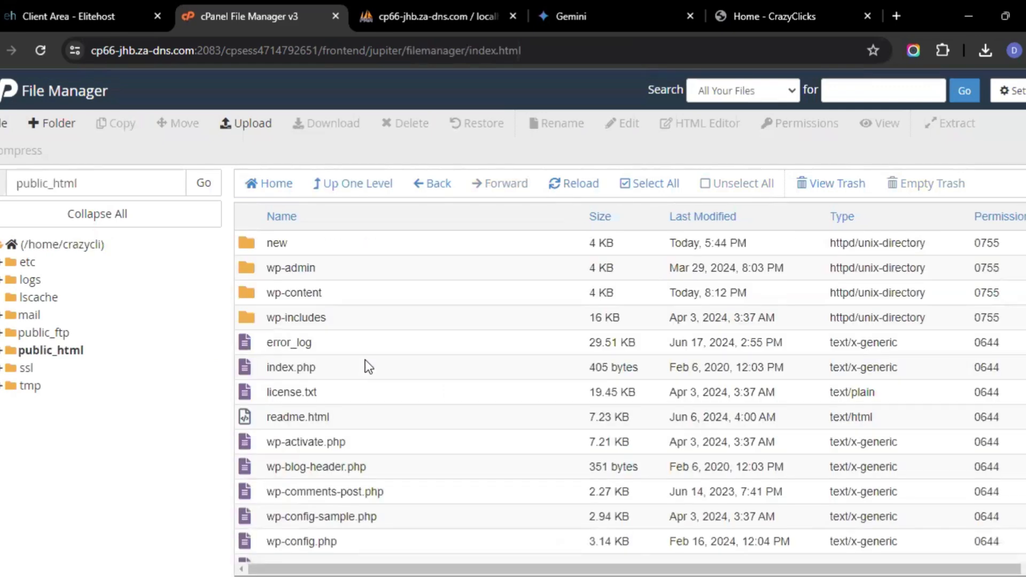
{"action": "scroll", "coordinate": [460, 490], "scroll_direction": "down", "scroll_amount": 4}
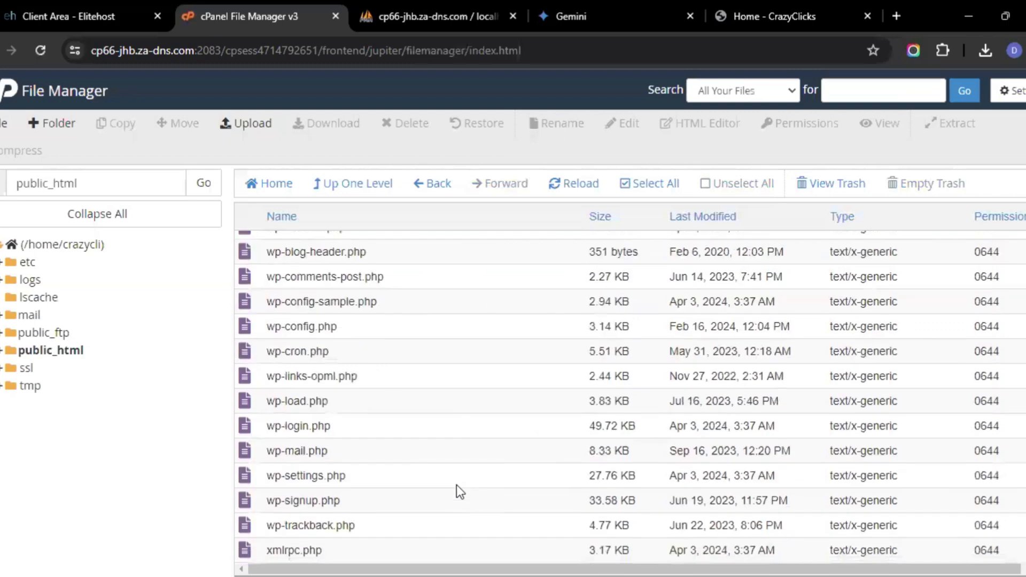
{"action": "scroll", "coordinate": [457, 487], "scroll_direction": "up", "scroll_amount": 4}
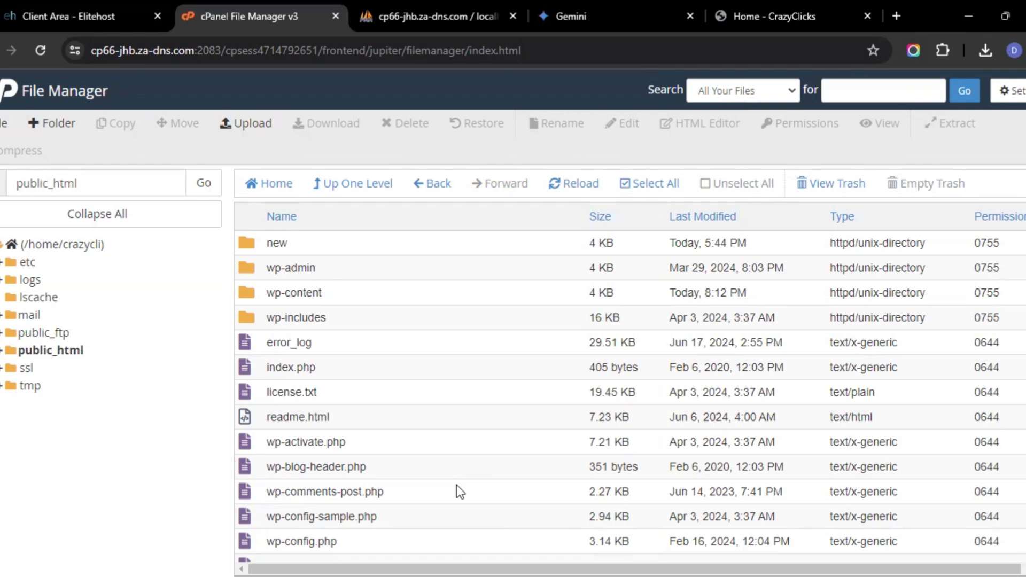
{"action": "double_click", "coordinate": [509, 246]}
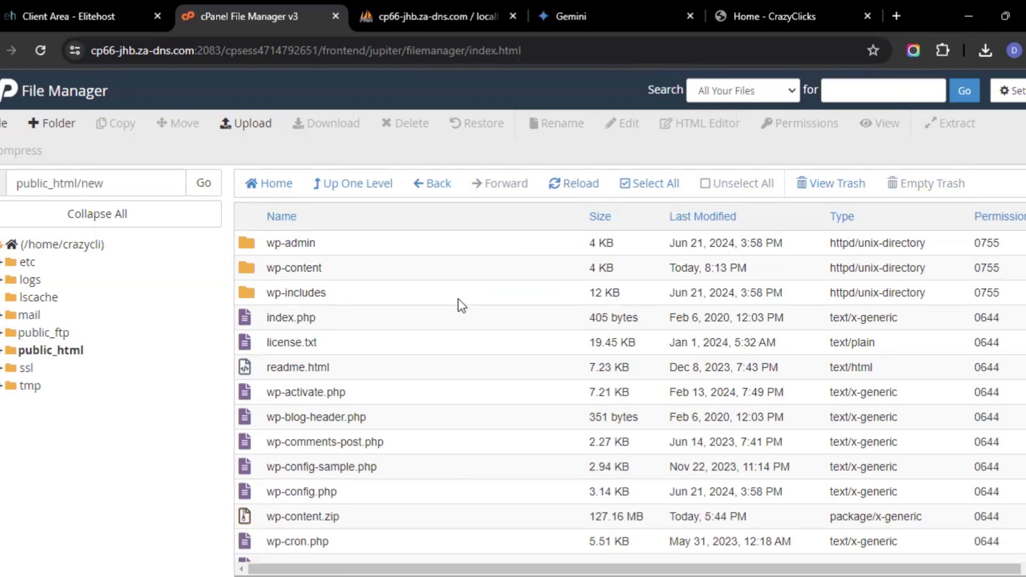
Select the wp-content.zip archive in the new folder and check the browser's download history
{"action": "left_click", "coordinate": [470, 269]}
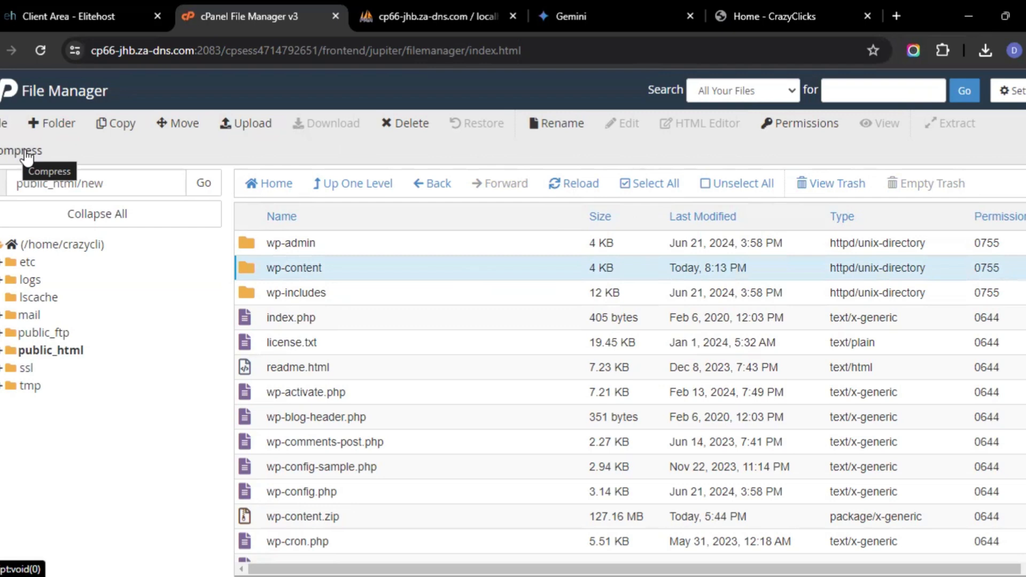
{"action": "left_click", "coordinate": [324, 517]}
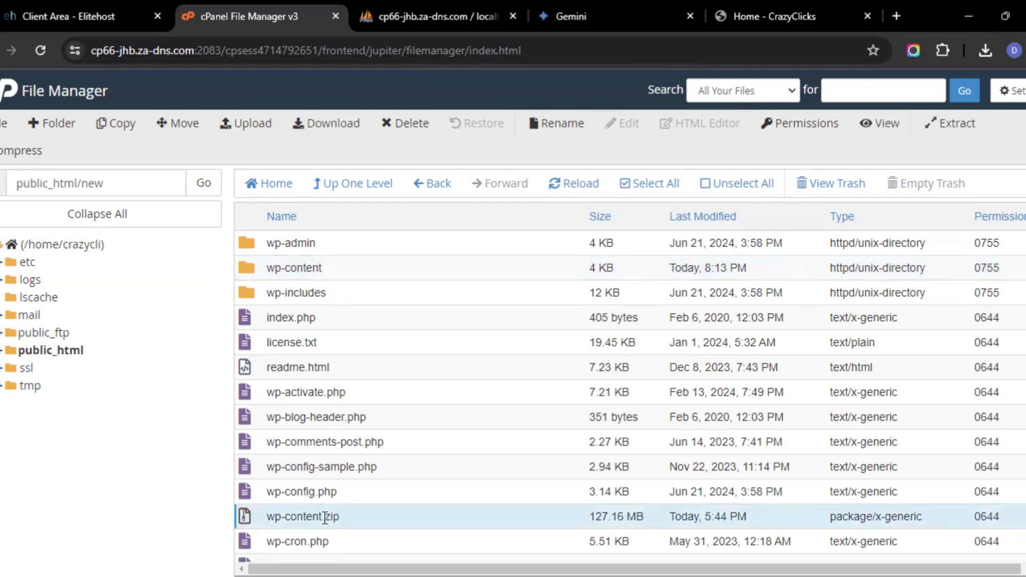
{"action": "left_click", "coordinate": [345, 520]}
{"action": "left_click", "coordinate": [345, 520]}
{"action": "left_click", "coordinate": [986, 49]}
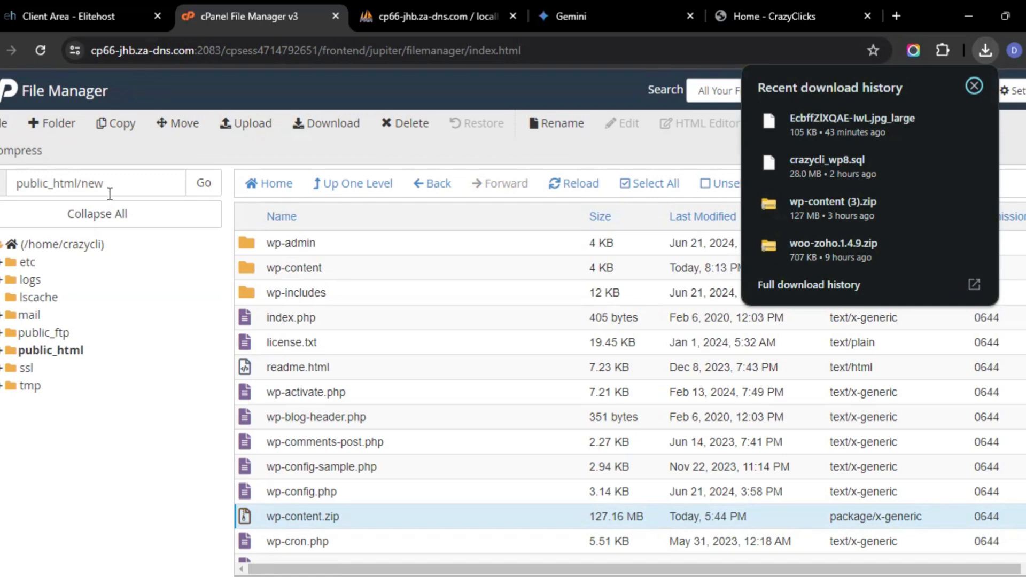
Return to the cPanel tools page and open phpMyAdmin from the Databases tools
{"action": "left_click", "coordinate": [5, 96]}
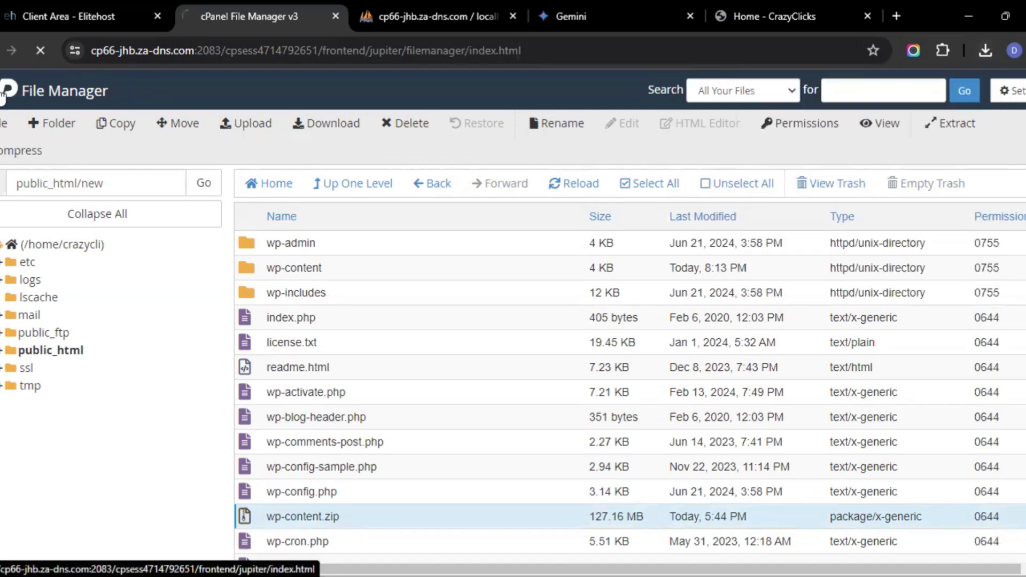
{"action": "scroll", "coordinate": [488, 393], "scroll_direction": "down", "scroll_amount": 10}
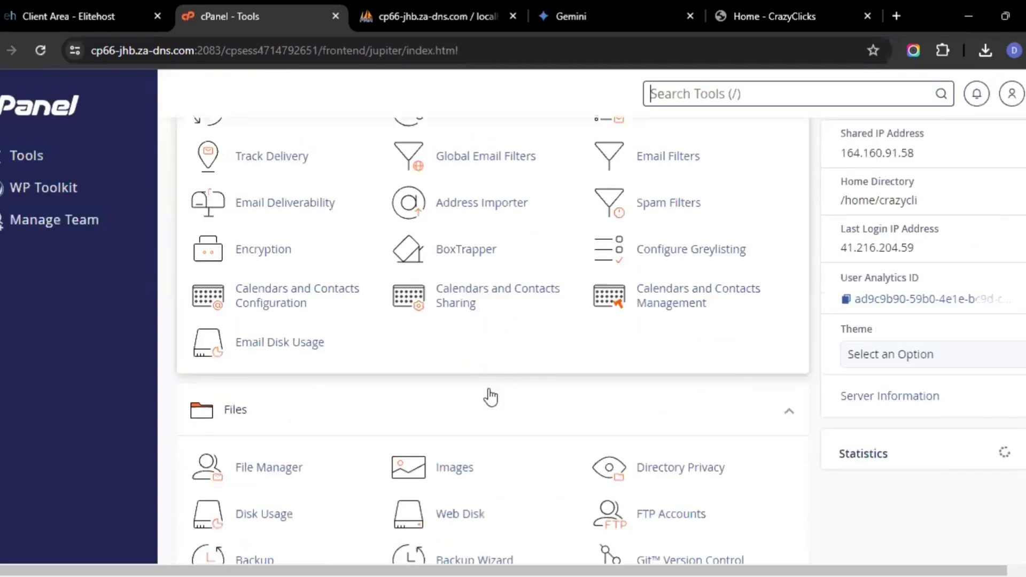
{"action": "left_click", "coordinate": [260, 327]}
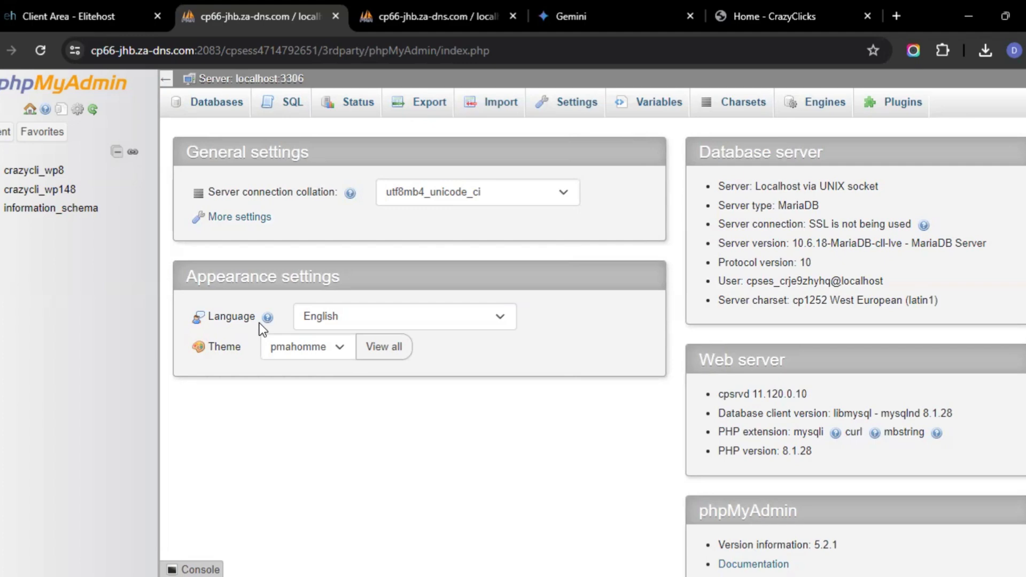
Open the crazycli_wp8 database and browse its wphq_options table
{"action": "left_click", "coordinate": [60, 177]}
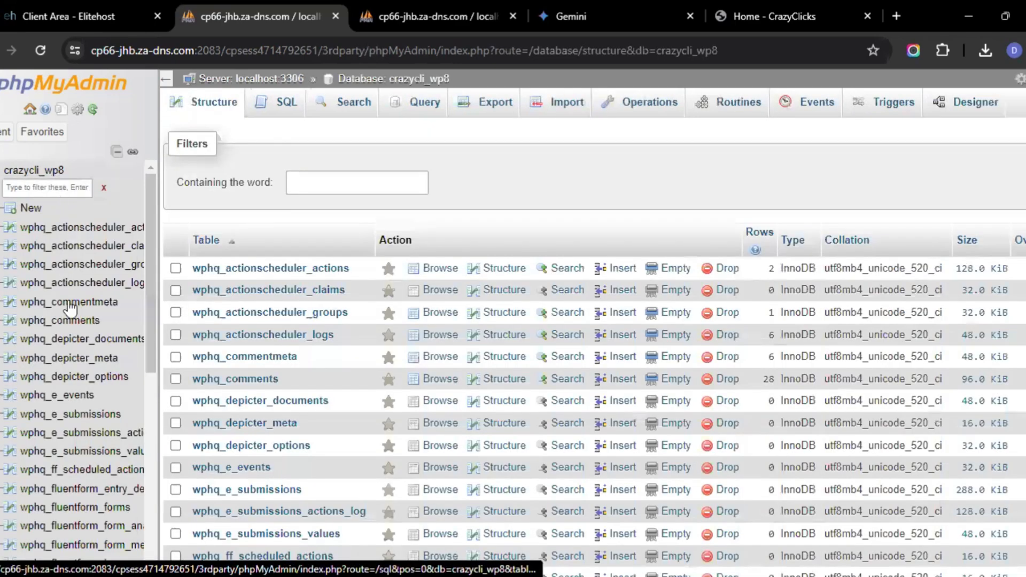
{"action": "scroll", "coordinate": [70, 309], "scroll_direction": "down", "scroll_amount": 5}
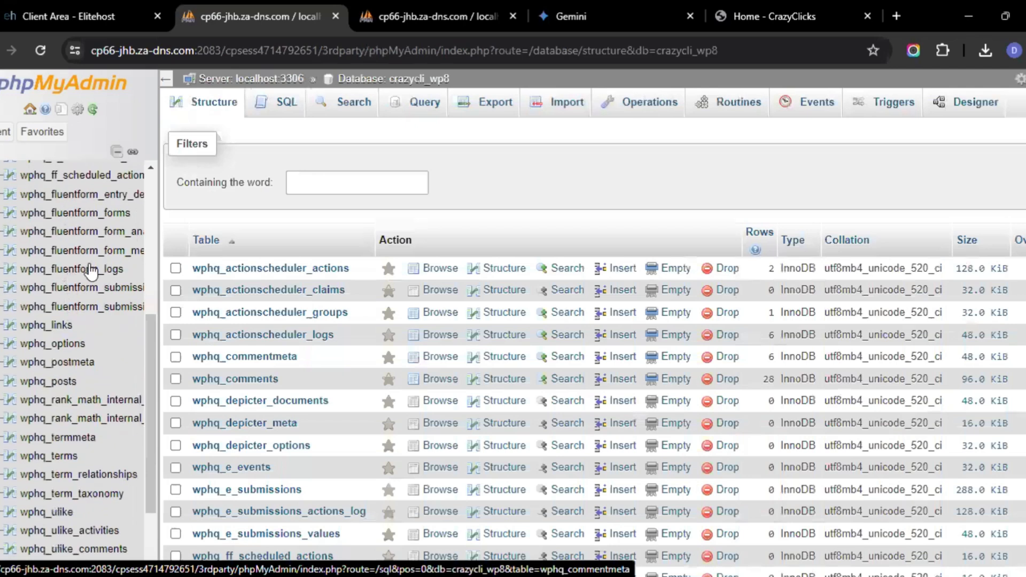
{"action": "left_click", "coordinate": [63, 348]}
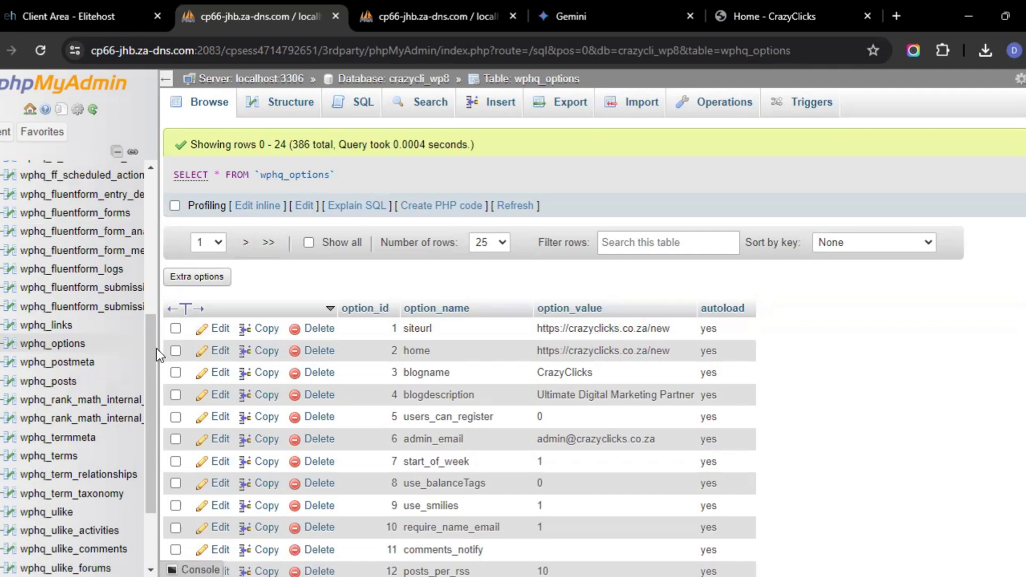
Select all tables of the crazycli_wp8 database and open Export for the selection
{"action": "scroll", "coordinate": [142, 264], "scroll_direction": "up", "scroll_amount": 5}
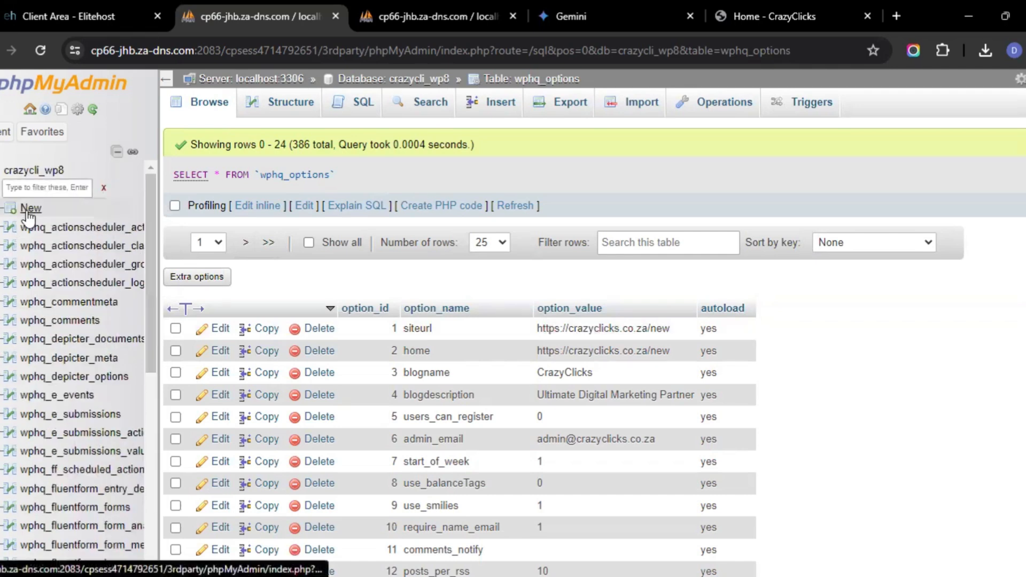
{"action": "left_click", "coordinate": [33, 173]}
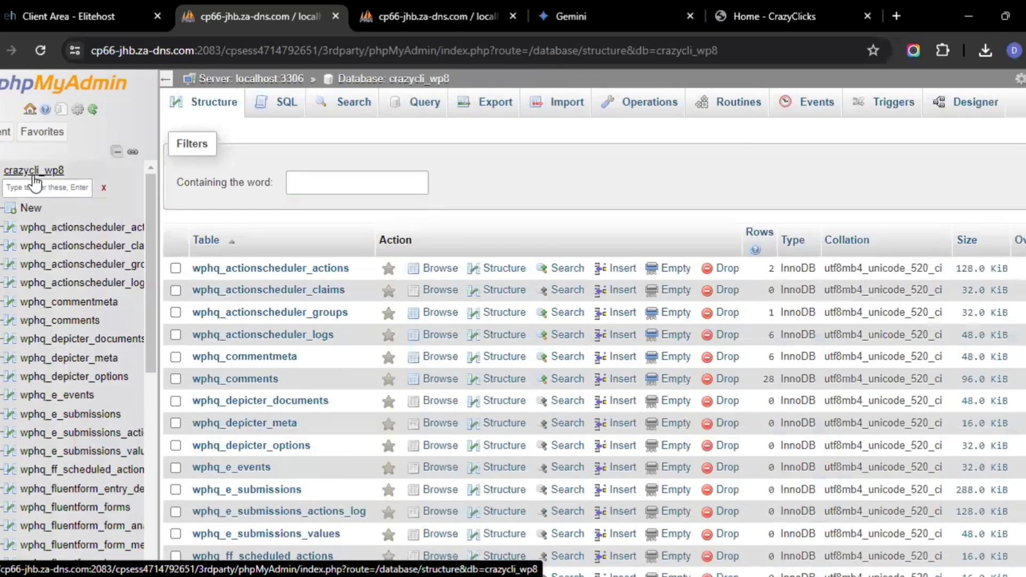
{"action": "left_click", "coordinate": [33, 175]}
{"action": "scroll", "coordinate": [322, 279], "scroll_direction": "down", "scroll_amount": 15}
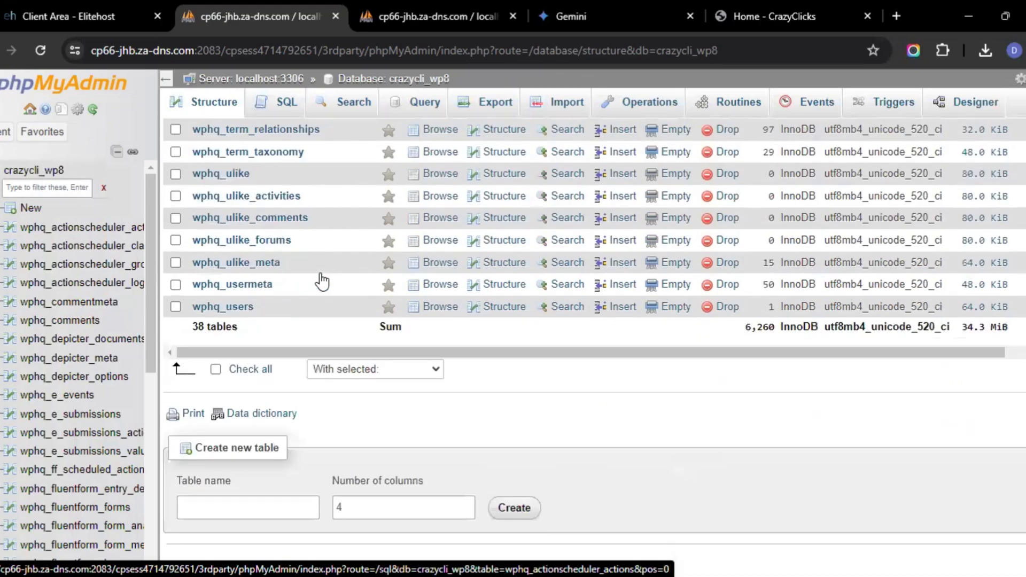
{"action": "left_click", "coordinate": [217, 370]}
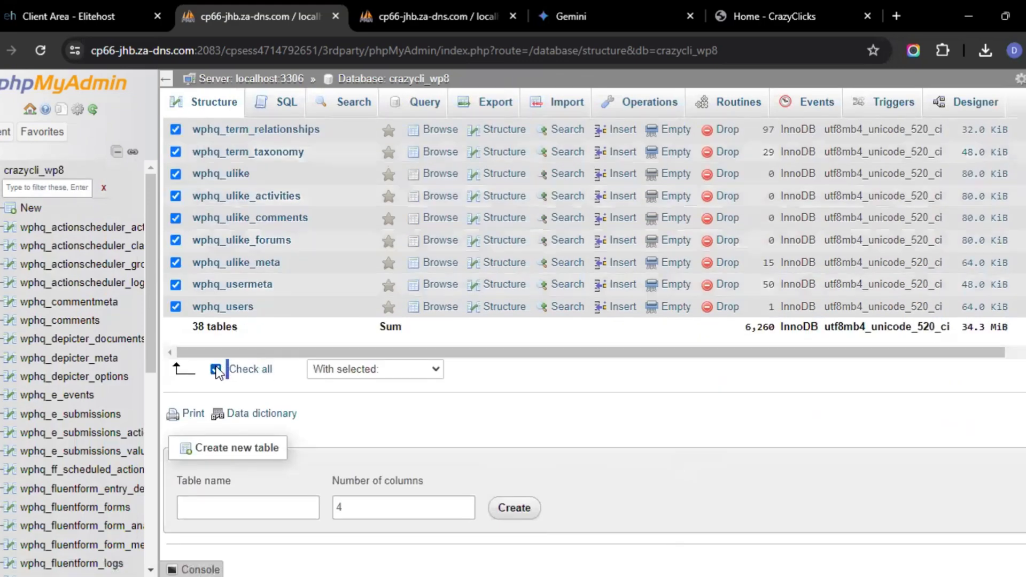
{"action": "left_click", "coordinate": [430, 370]}
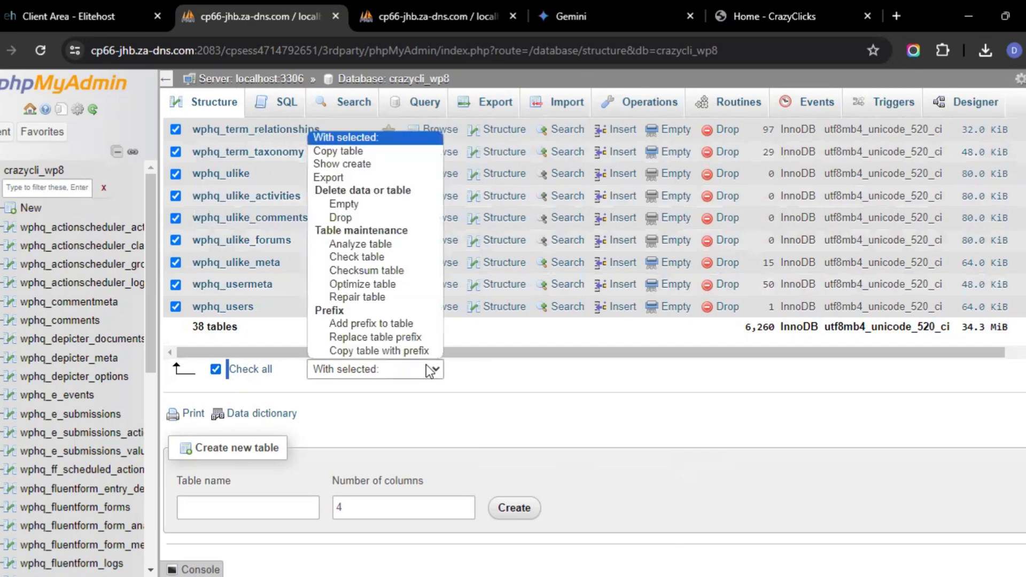
{"action": "left_click", "coordinate": [366, 178]}
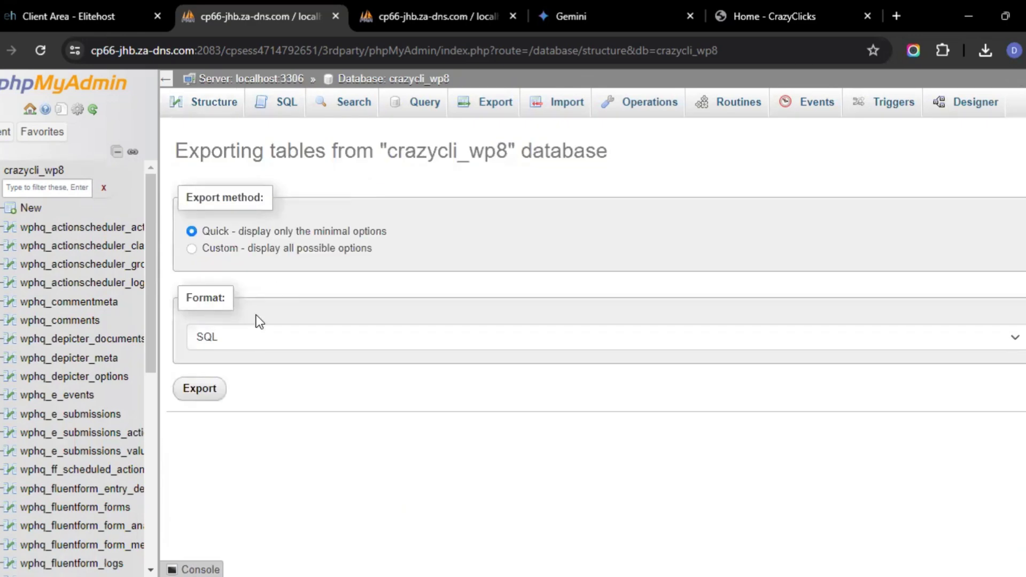
Check the browser's download history and leave the export page for the phpMyAdmin home page
{"action": "left_click", "coordinate": [985, 50]}
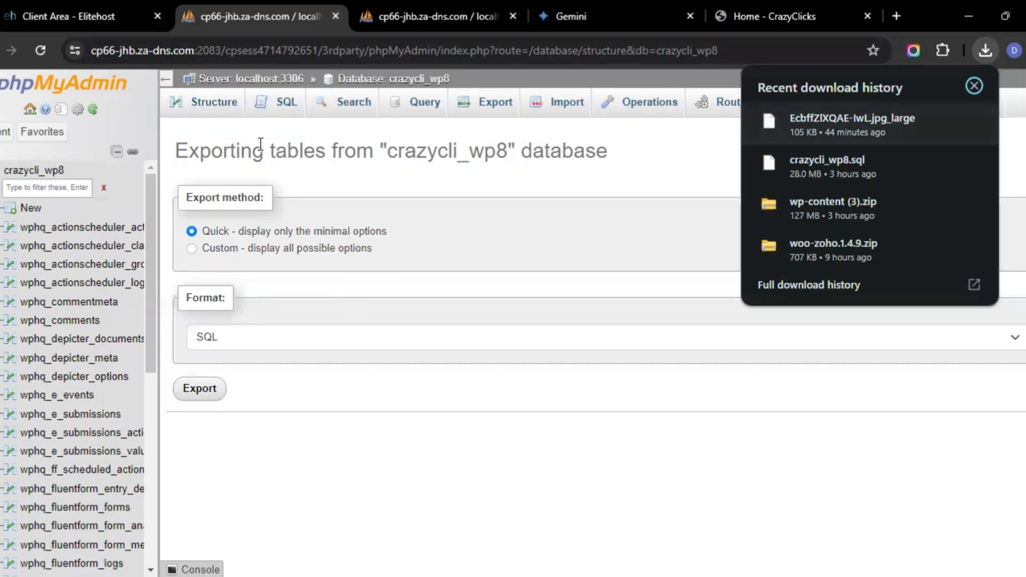
{"action": "left_click", "coordinate": [30, 111]}
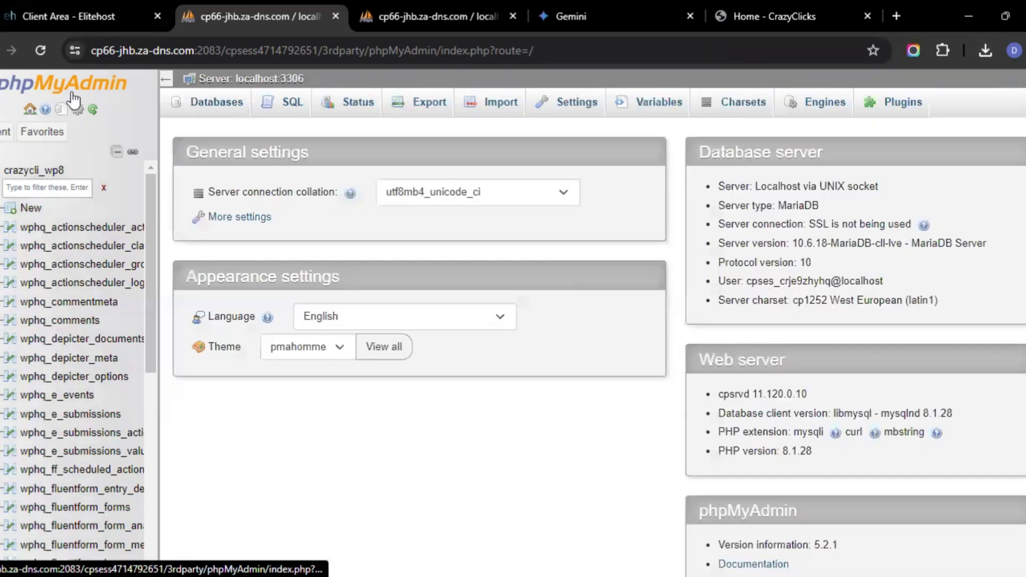
Go back through the browser history to cPanel's tools page and open the Softaculous Apps Installer
{"action": "key", "text": "alt+Left"}
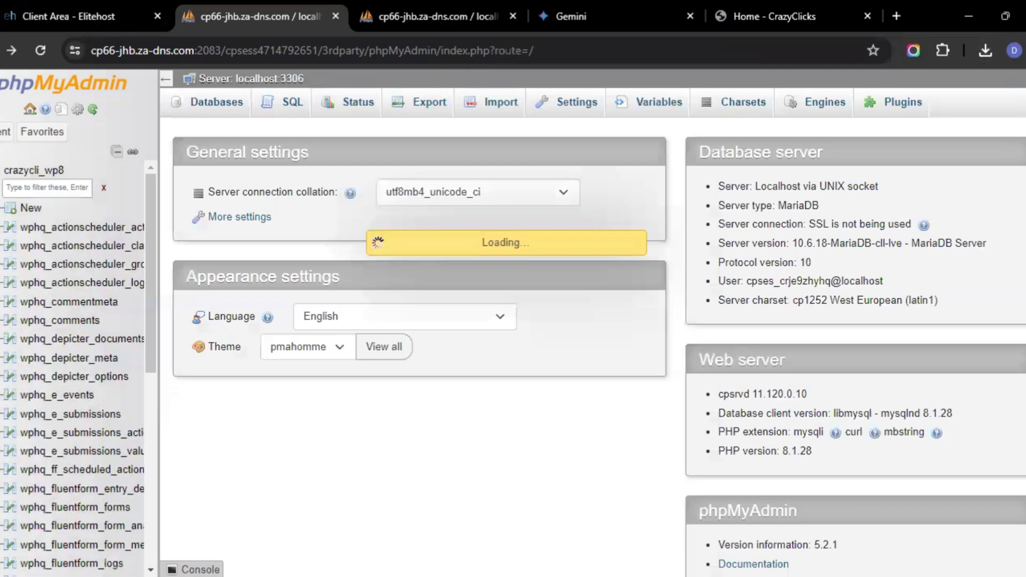
{"action": "key", "text": "alt+Left"}
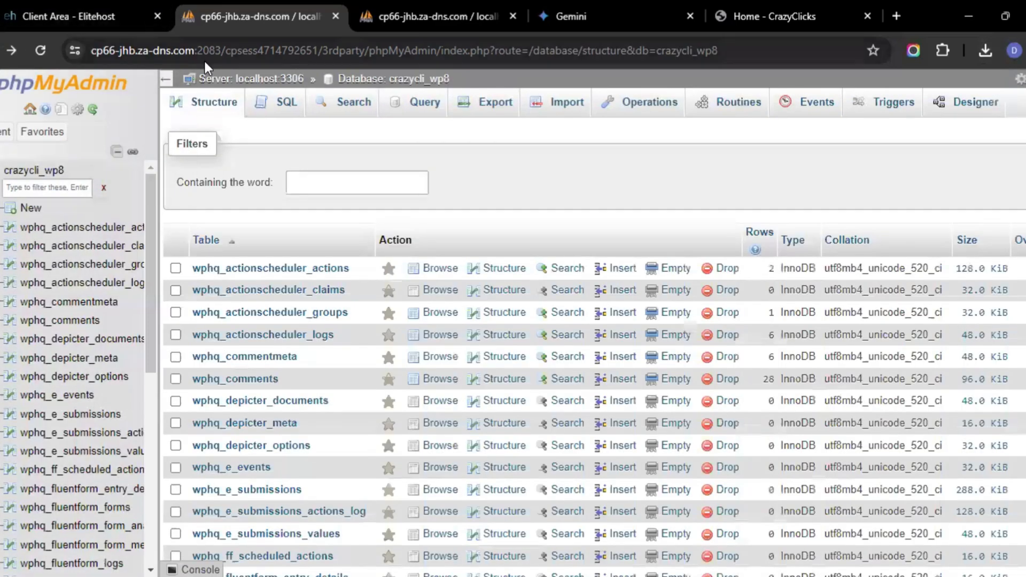
{"action": "key", "text": "alt+Left"}
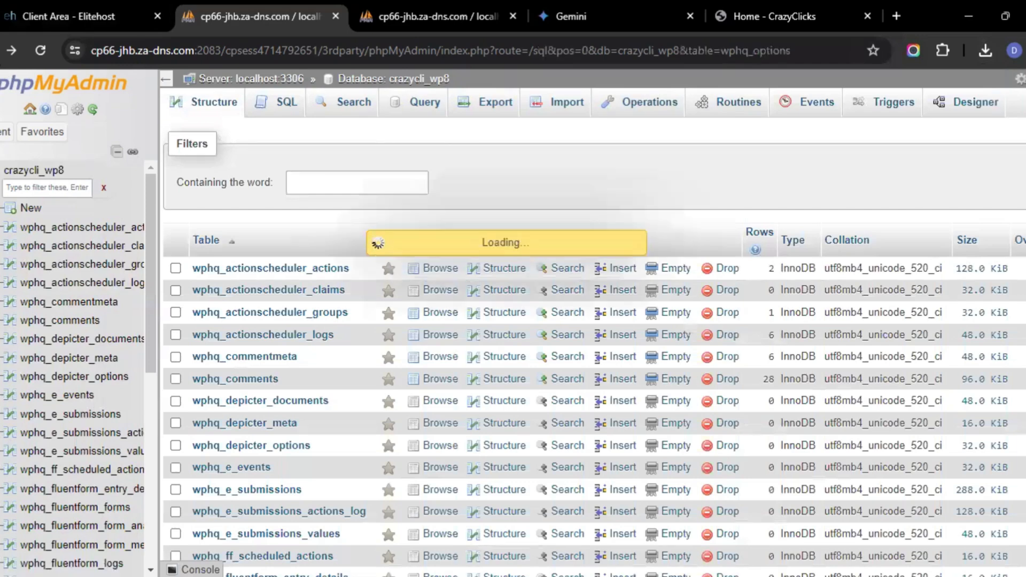
{"action": "key", "text": "alt+Left"}
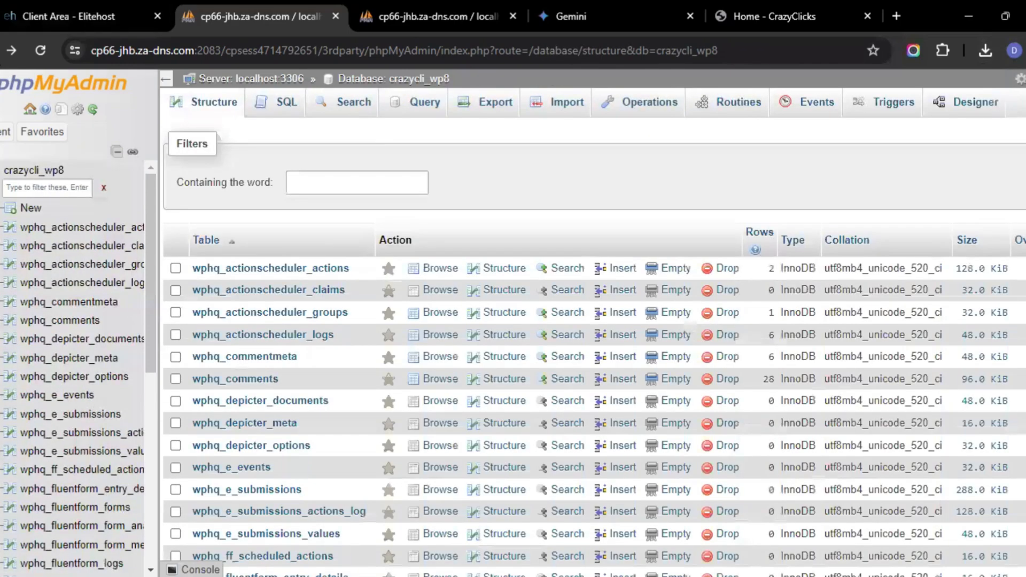
{"action": "key", "text": "alt+Left"}
{"action": "key", "text": "alt+Left"}
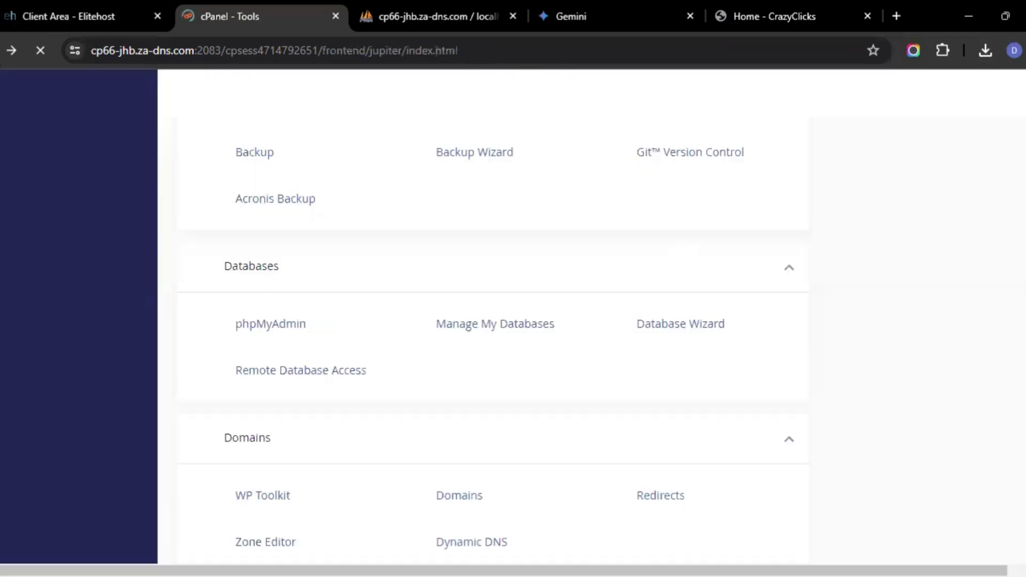
{"action": "scroll", "coordinate": [449, 374], "scroll_direction": "down", "scroll_amount": 5}
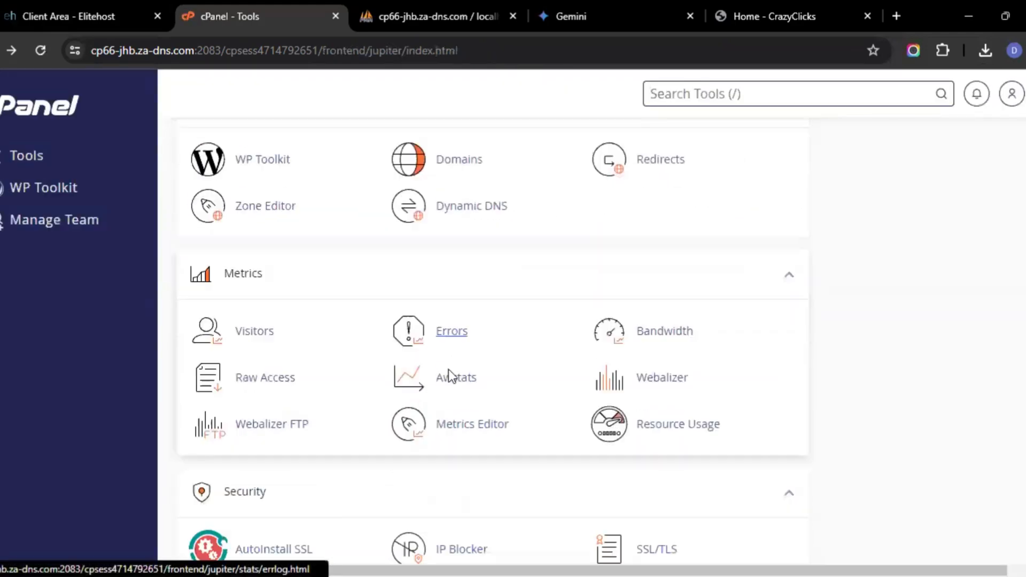
{"action": "scroll", "coordinate": [448, 377], "scroll_direction": "down", "scroll_amount": 12}
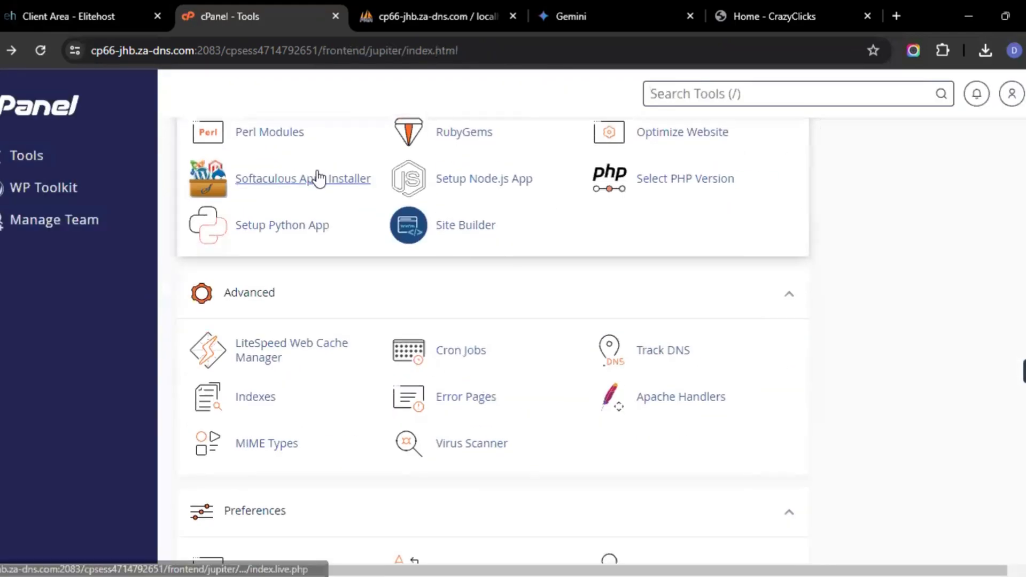
{"action": "left_click", "coordinate": [318, 179]}
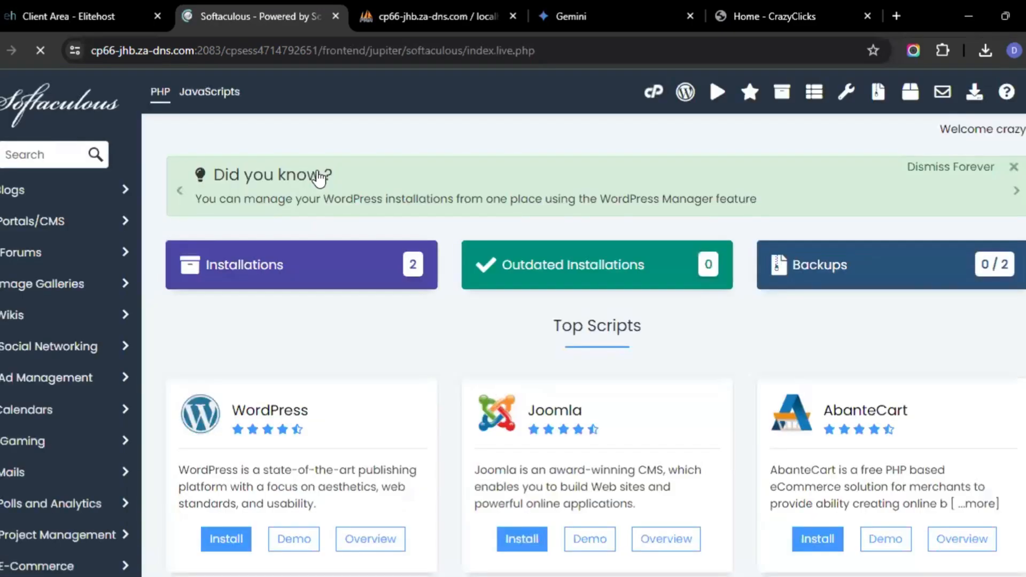
Remove the WordPress installation at crazyclicks.co.za, confirm the removal, and reopen the installations list
{"action": "left_click", "coordinate": [781, 93]}
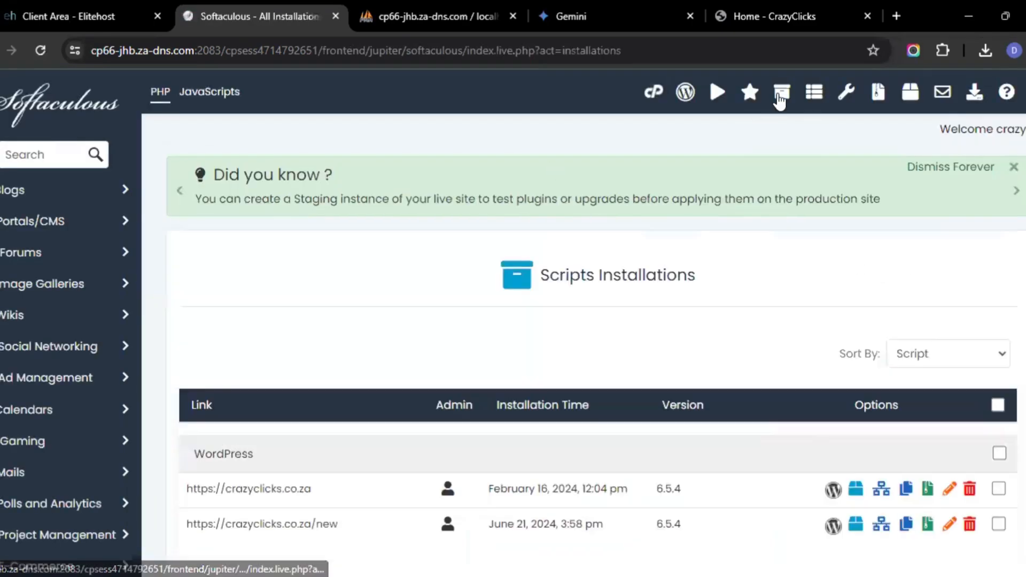
{"action": "scroll", "coordinate": [775, 268], "scroll_direction": "down", "scroll_amount": 5}
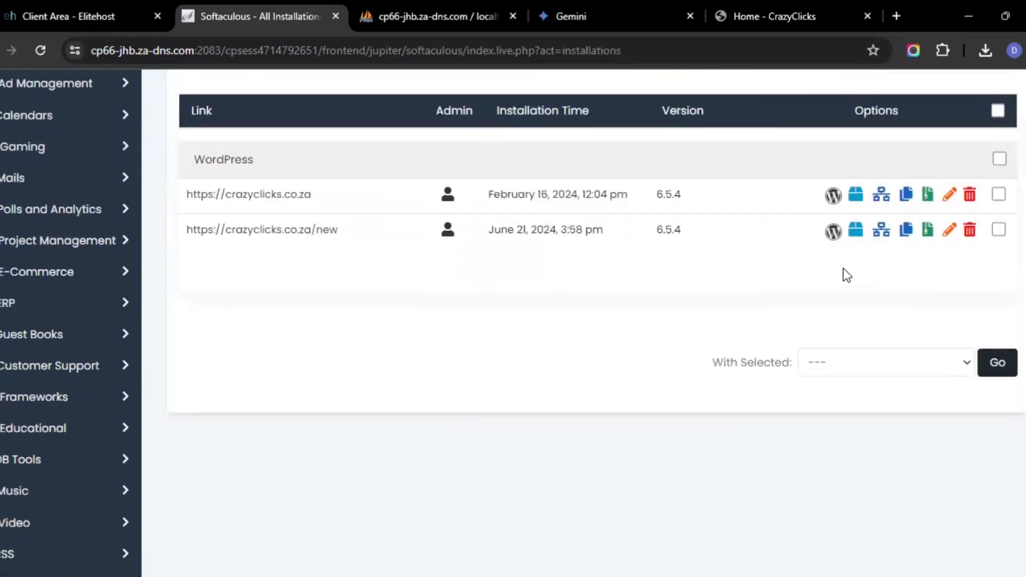
{"action": "left_click", "coordinate": [970, 203]}
{"action": "scroll", "coordinate": [744, 252], "scroll_direction": "down", "scroll_amount": 8}
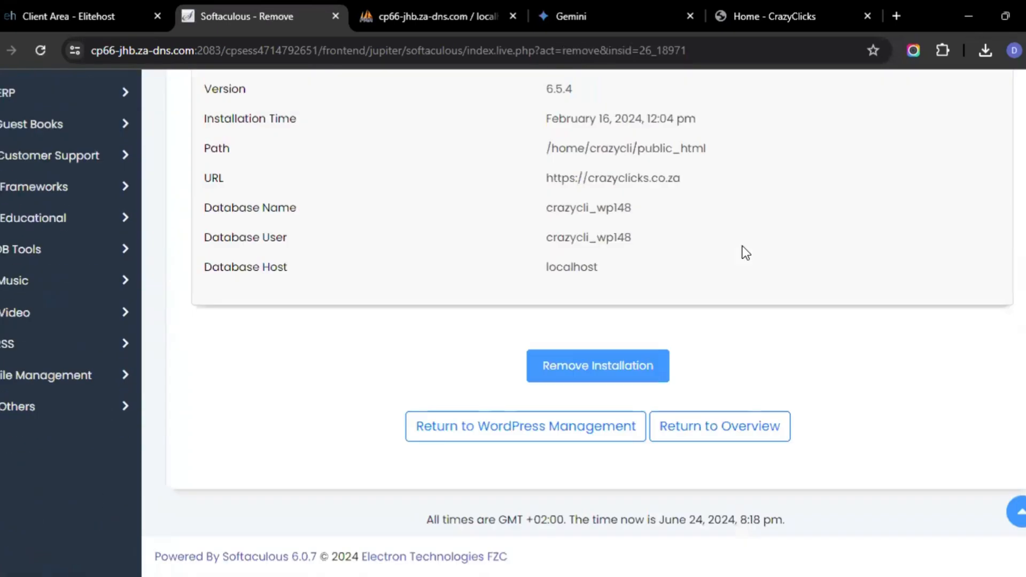
{"action": "left_click", "coordinate": [607, 374]}
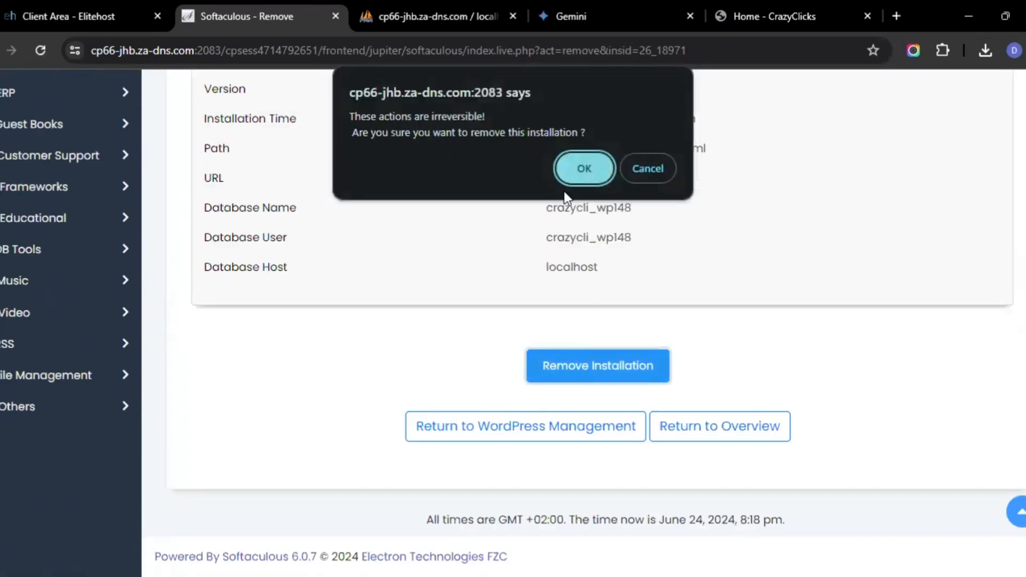
{"action": "left_click", "coordinate": [572, 166]}
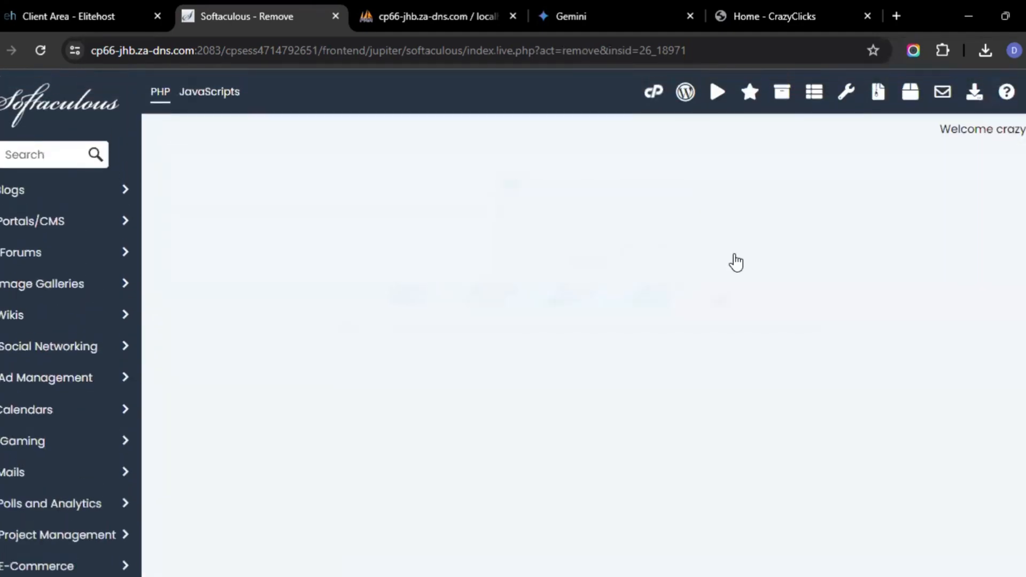
{"action": "left_click", "coordinate": [788, 98]}
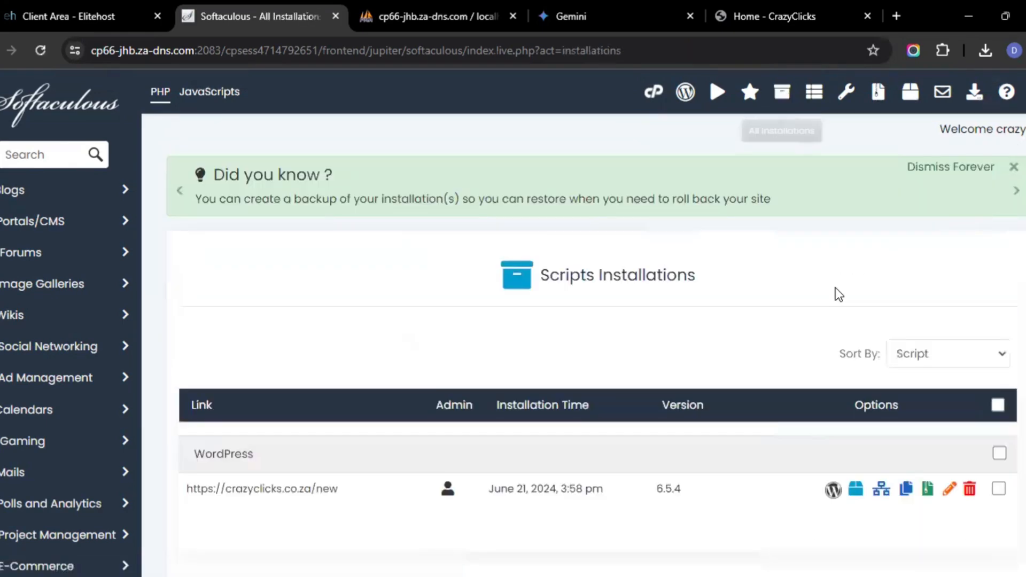
Remove the WordPress installation at crazyclicks.co.za/new, confirm the removal, and return to WordPress Management
{"action": "scroll", "coordinate": [884, 294], "scroll_direction": "down", "scroll_amount": 4}
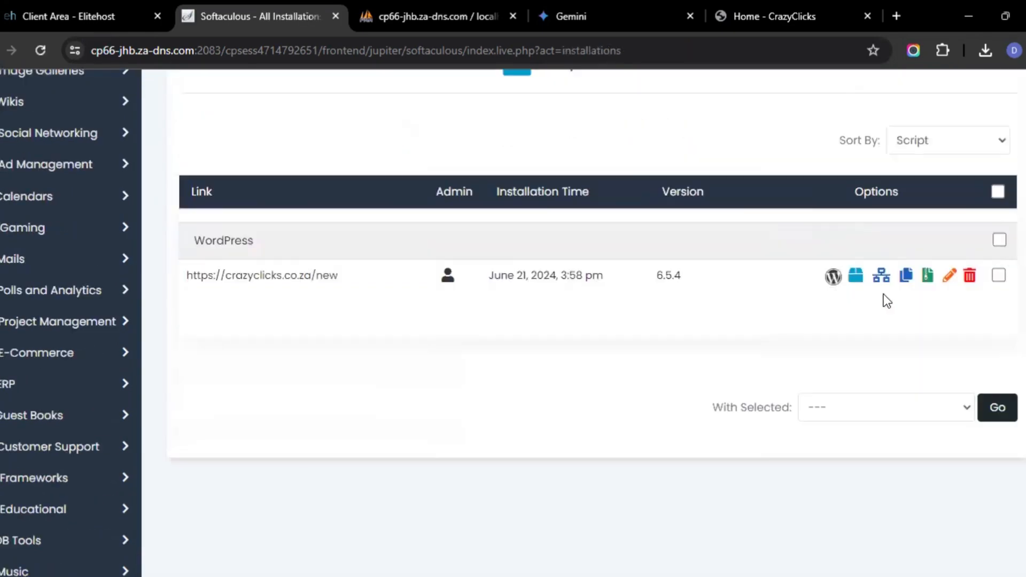
{"action": "left_click", "coordinate": [969, 276]}
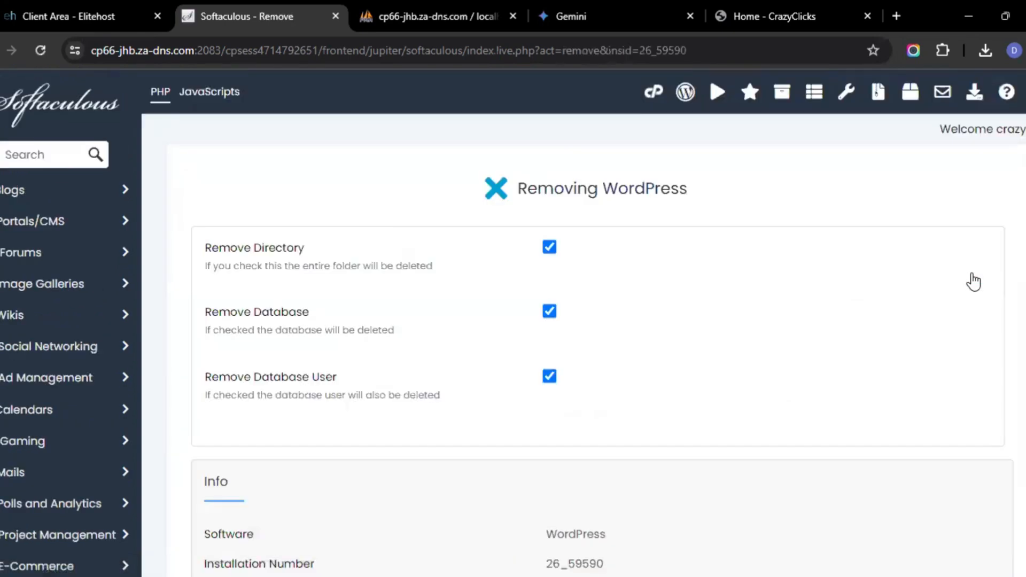
{"action": "scroll", "coordinate": [974, 282], "scroll_direction": "down", "scroll_amount": 10}
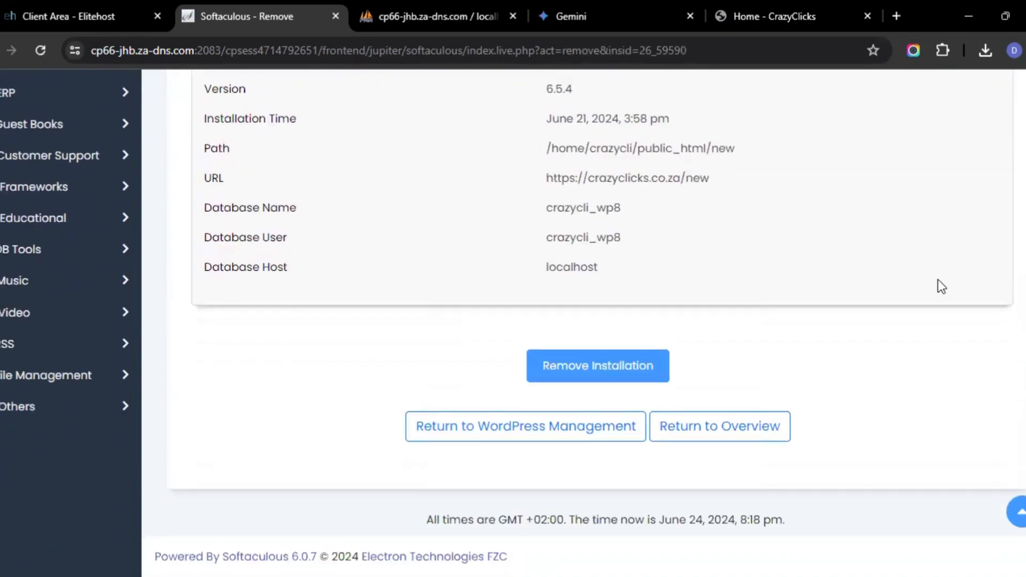
{"action": "left_click", "coordinate": [602, 376]}
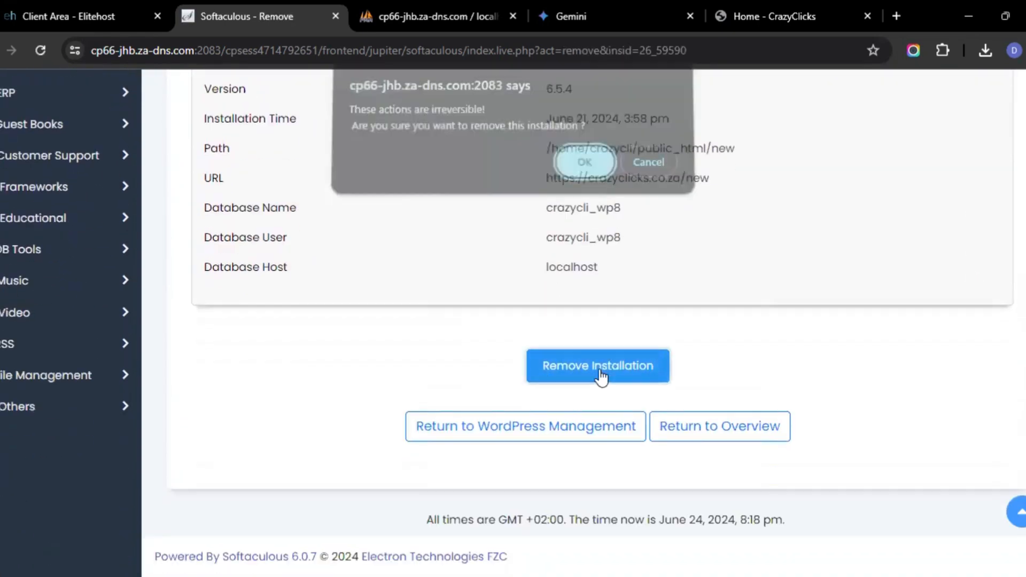
{"action": "left_click", "coordinate": [584, 168]}
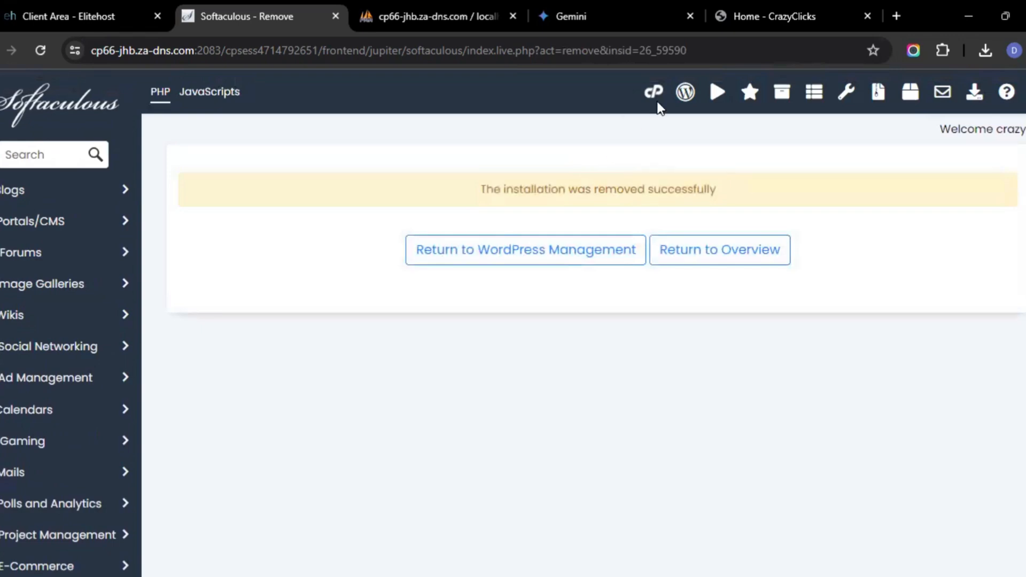
{"action": "left_click", "coordinate": [693, 98]}
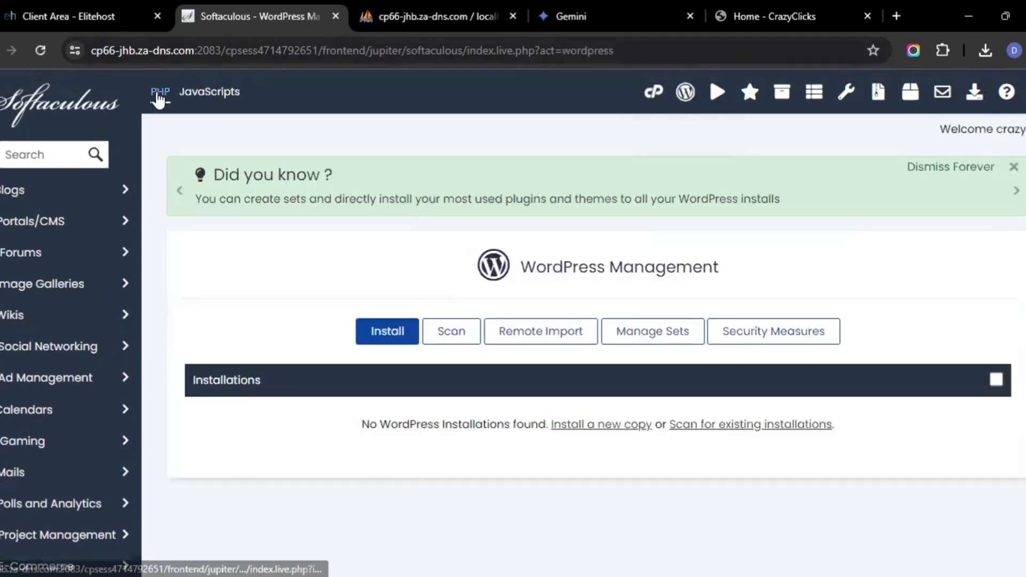
Copy the site's domain into a new tab and load crazyclicks.co.za, then crazyclicks.co.za/new, to check both addresses
{"action": "left_click", "coordinate": [746, 17]}
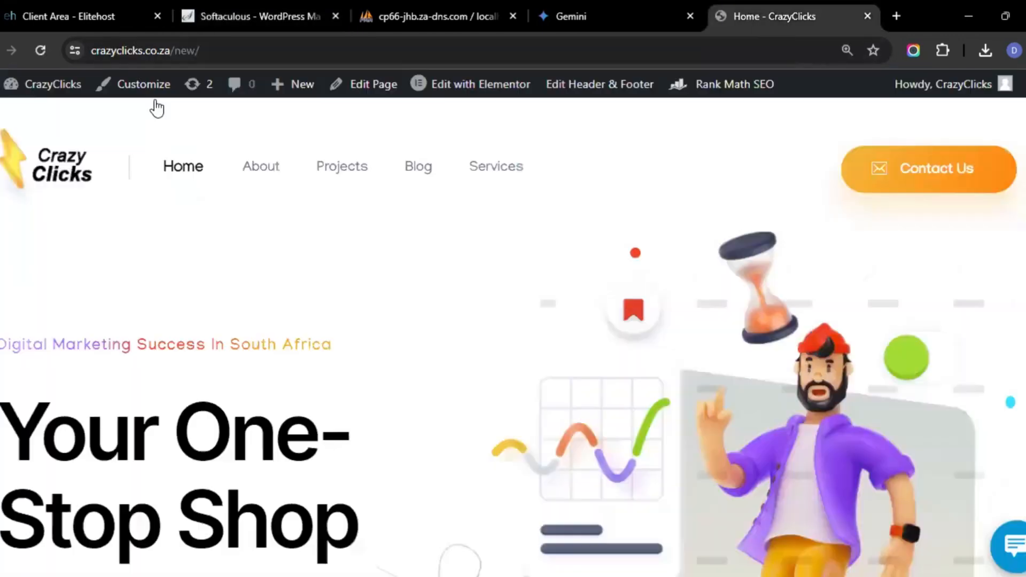
{"action": "left_click_drag", "start_coordinate": [171, 52], "coordinate": [73, 48]}
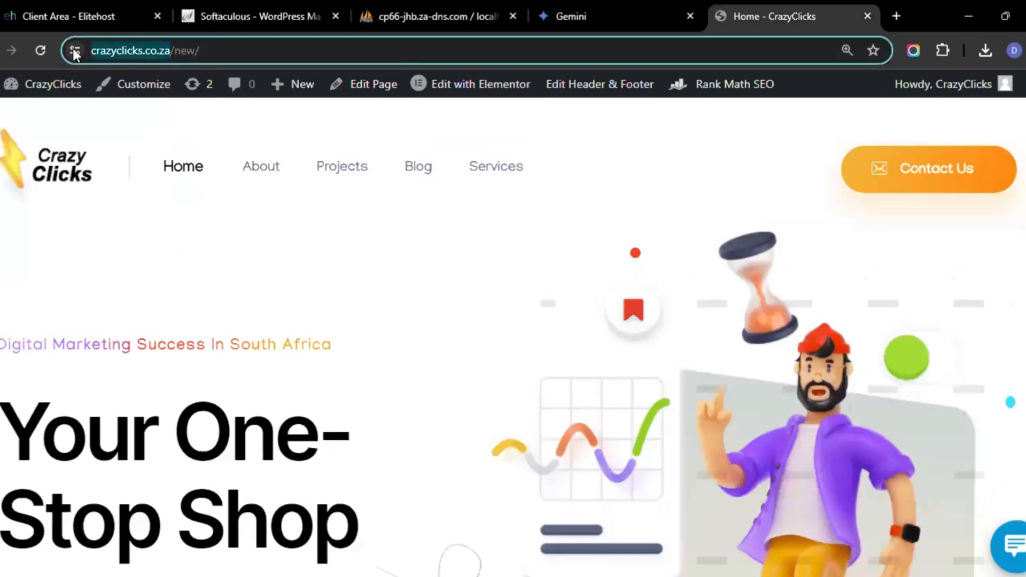
{"action": "right_click", "coordinate": [156, 50]}
{"action": "left_click", "coordinate": [247, 199]}
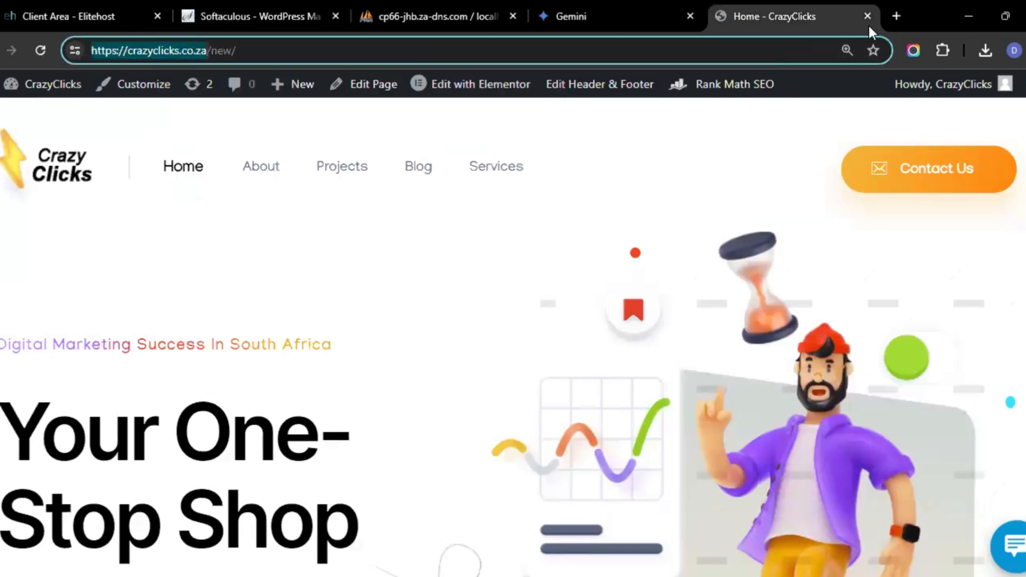
{"action": "left_click", "coordinate": [894, 16]}
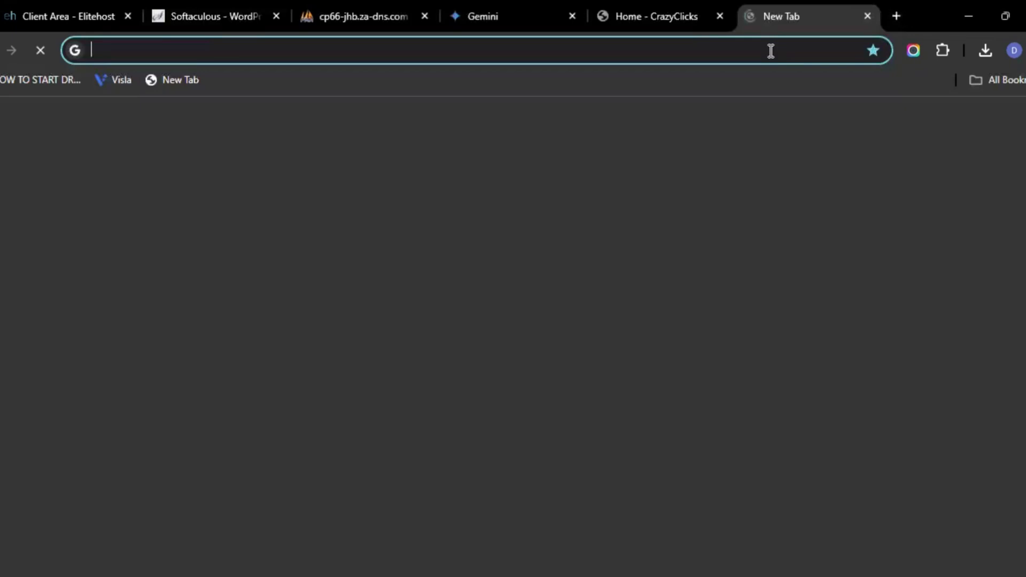
{"action": "left_click", "coordinate": [771, 51]}
{"action": "key", "text": "ctrl+v"}
{"action": "key", "text": "Return"}
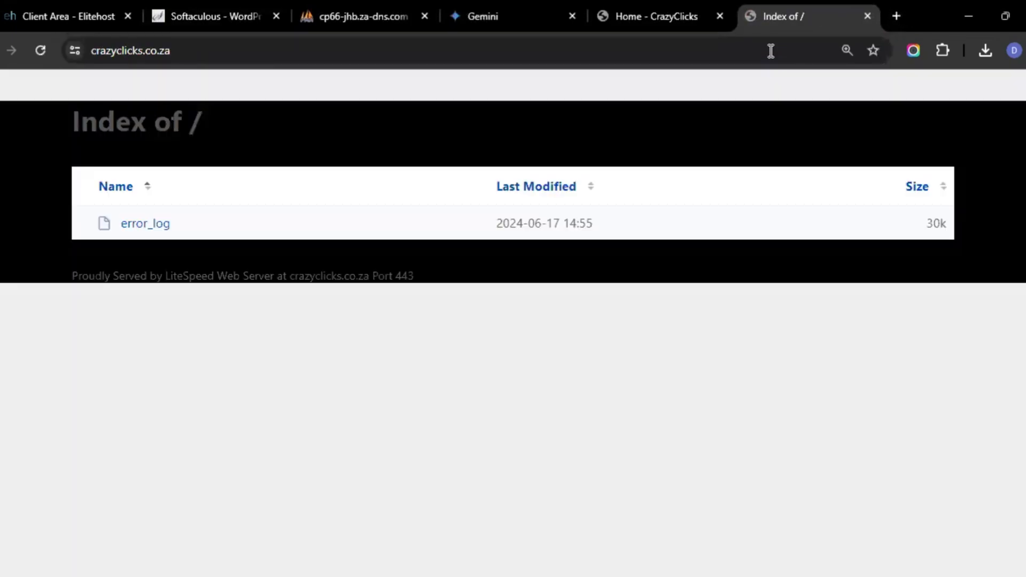
{"action": "left_click", "coordinate": [284, 50]}
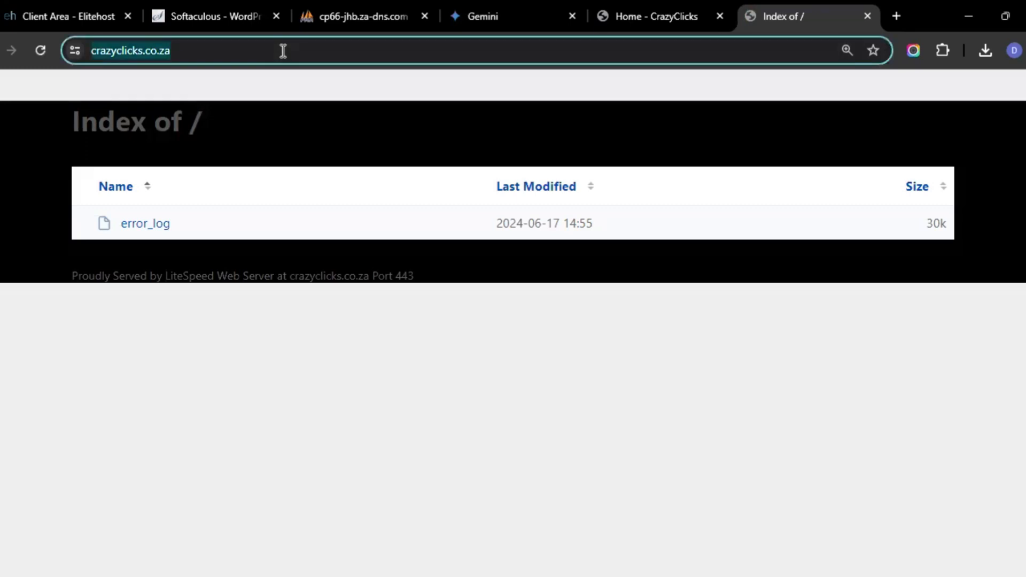
{"action": "key", "text": "End"}
{"action": "type", "text": "n"}
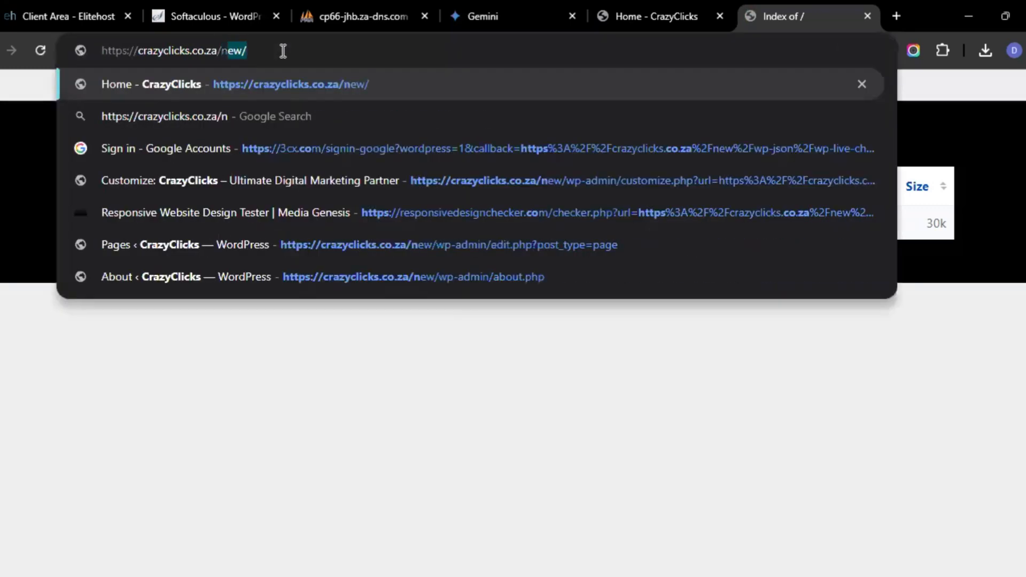
{"action": "type", "text": "ew"}
{"action": "key", "text": "Return"}
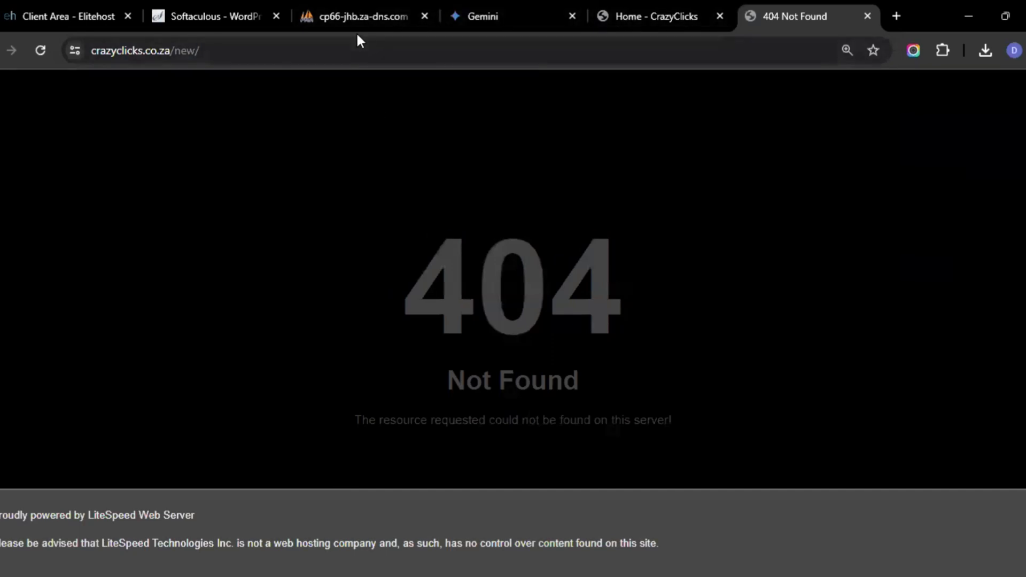
{"action": "left_click", "coordinate": [224, 10]}
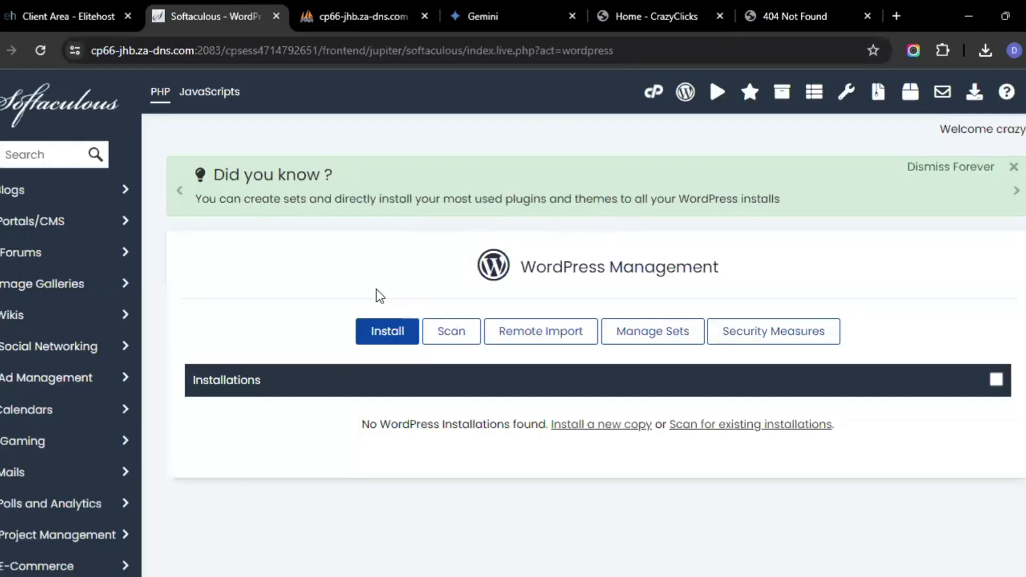
{"action": "left_click", "coordinate": [406, 332]}
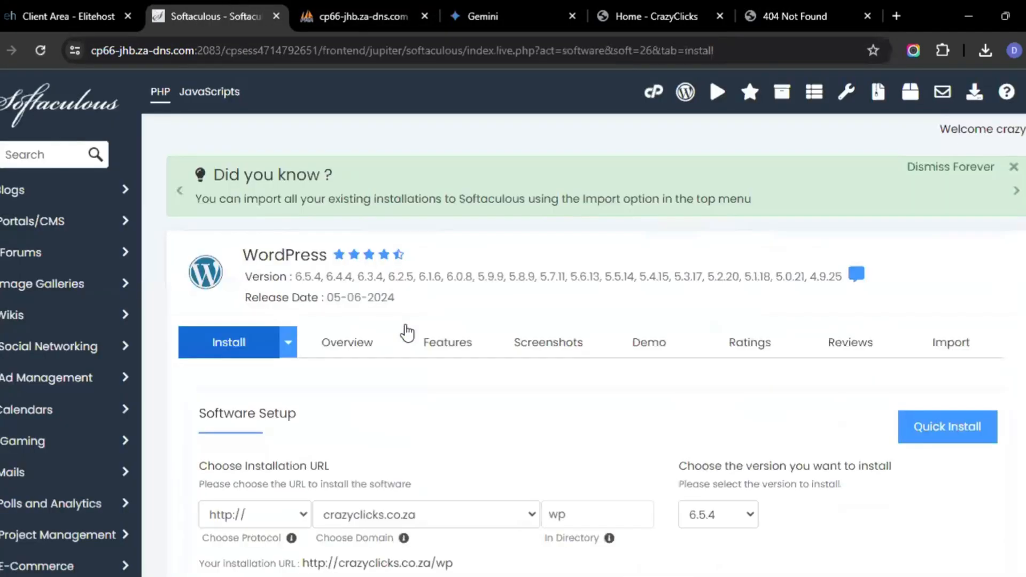
{"action": "scroll", "coordinate": [406, 333], "scroll_direction": "down", "scroll_amount": 5}
{"action": "left_click", "coordinate": [569, 224]}
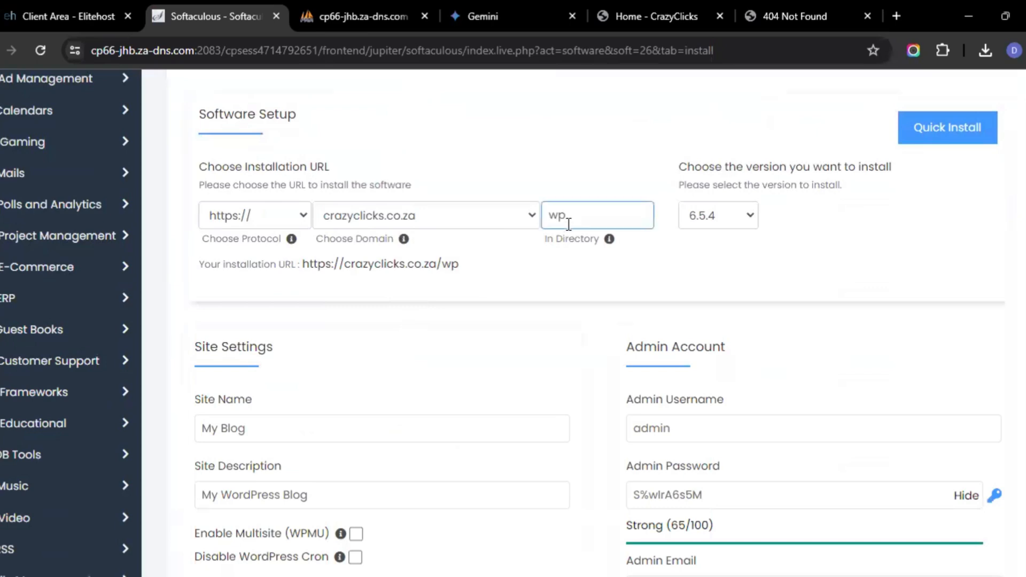
{"action": "key", "text": "BackSpace"}
{"action": "key", "text": "BackSpace"}
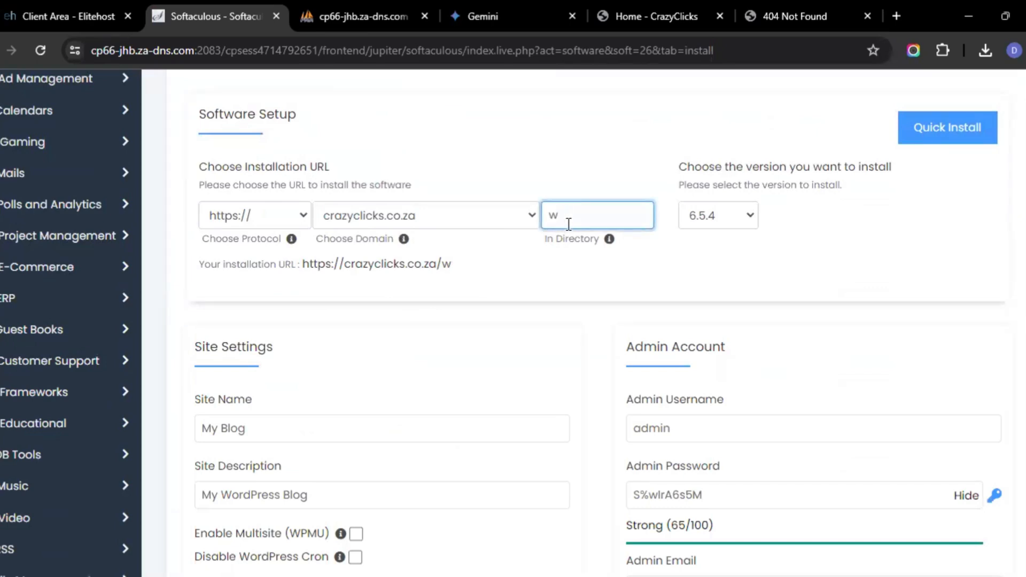
{"action": "type", "text": "new"}
{"action": "key", "text": "BackSpace"}
{"action": "key", "text": "BackSpace"}
{"action": "key", "text": "BackSpace"}
Set the admin username to Admin and run the WordPress installation
{"action": "scroll", "coordinate": [938, 369], "scroll_direction": "down", "scroll_amount": 3}
{"action": "left_click", "coordinate": [966, 310]}
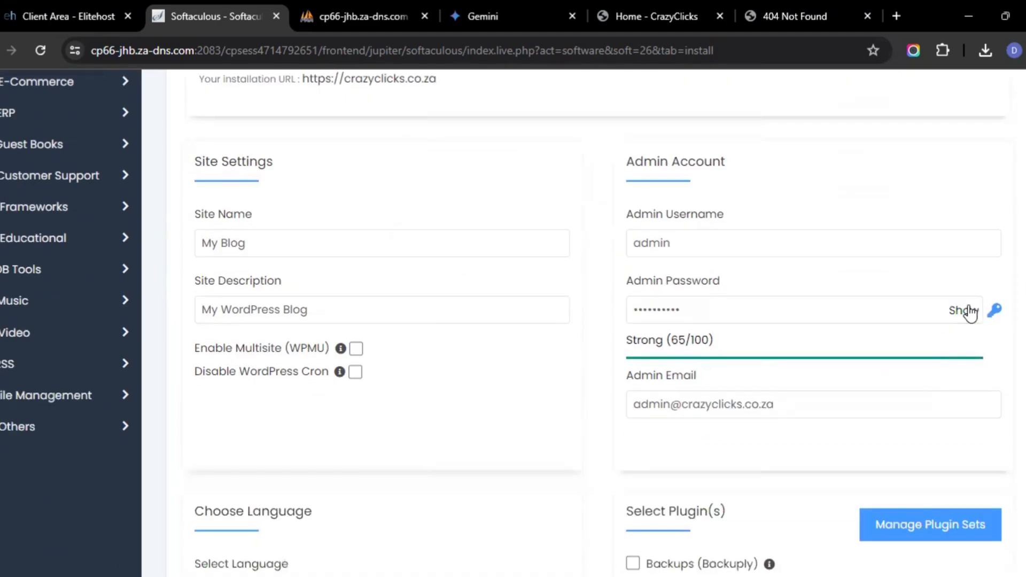
{"action": "left_click", "coordinate": [716, 242]}
{"action": "left_click", "coordinate": [693, 245]}
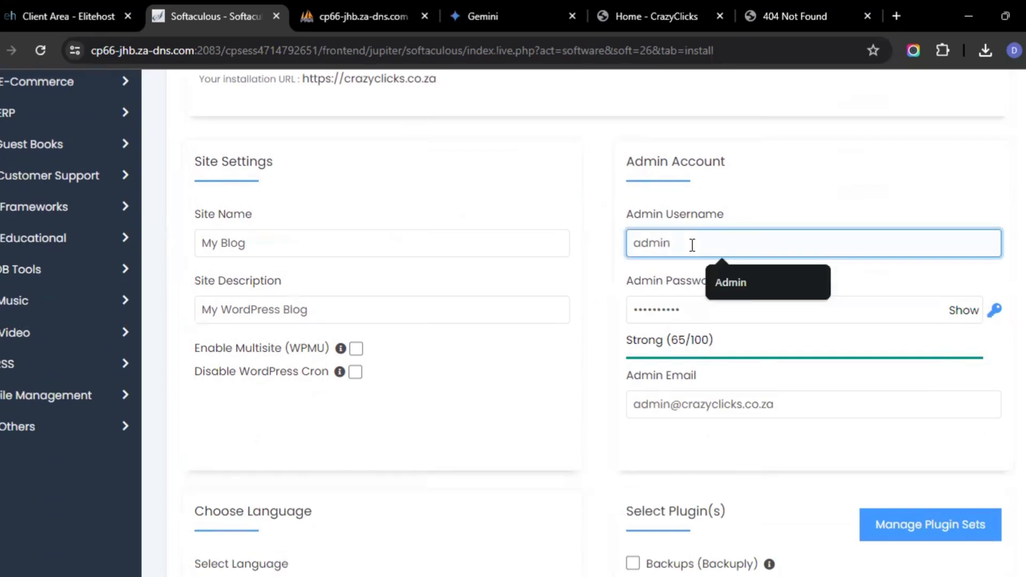
{"action": "left_click", "coordinate": [733, 281]}
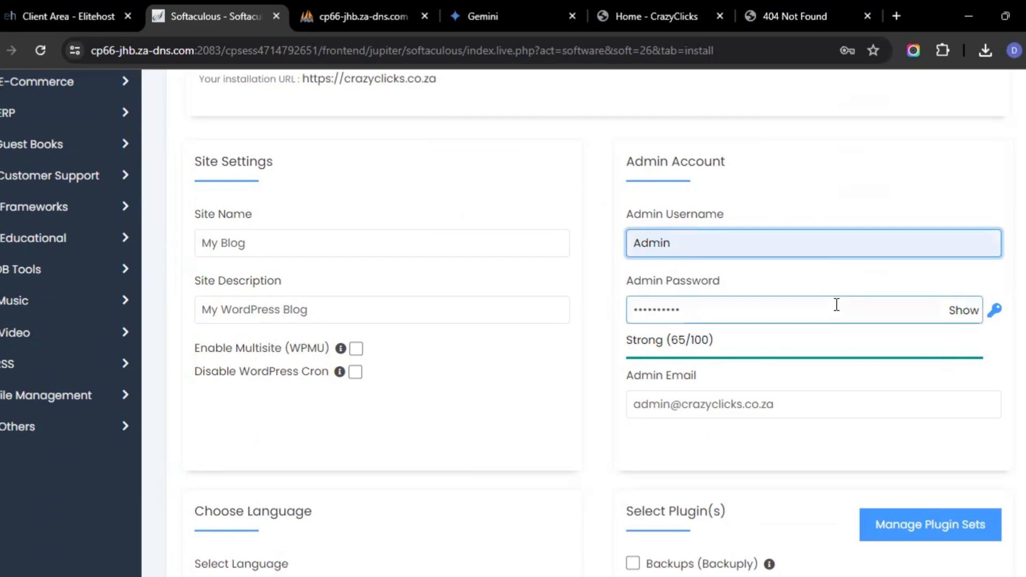
{"action": "scroll", "coordinate": [836, 302], "scroll_direction": "down", "scroll_amount": 5}
{"action": "scroll", "coordinate": [836, 311], "scroll_direction": "up", "scroll_amount": 2}
{"action": "scroll", "coordinate": [836, 309], "scroll_direction": "down", "scroll_amount": 1}
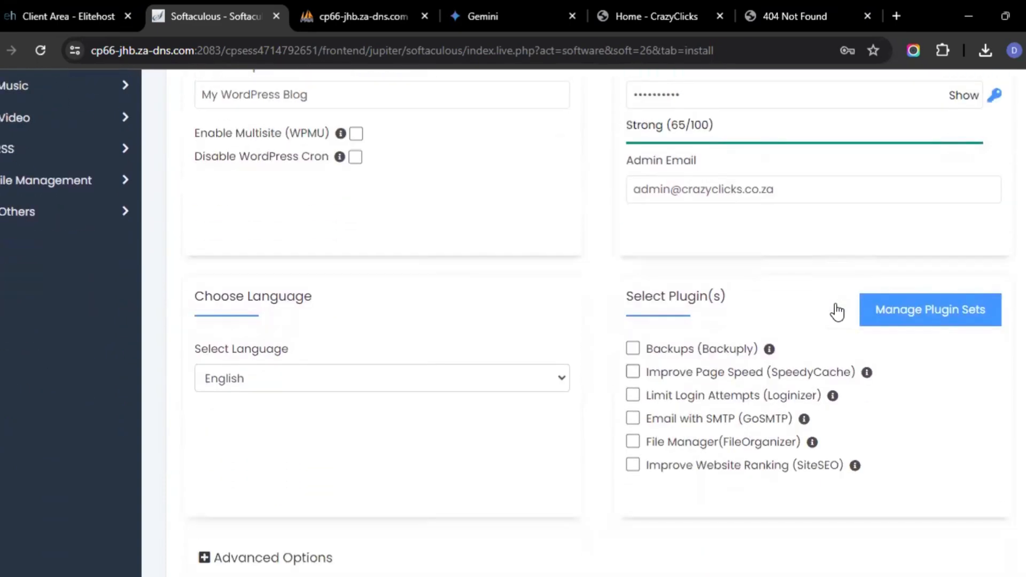
{"action": "scroll", "coordinate": [836, 311], "scroll_direction": "up", "scroll_amount": 1}
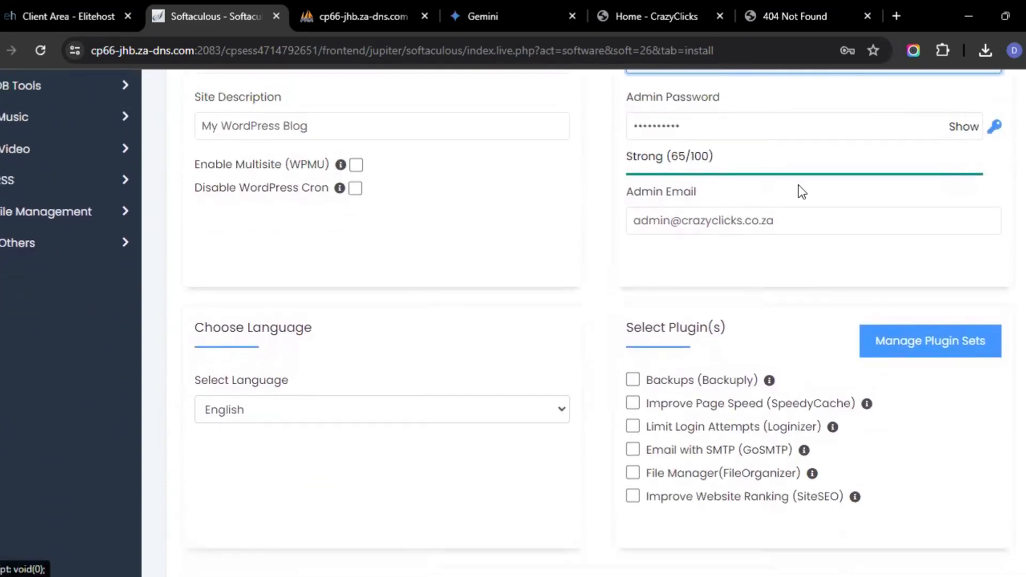
{"action": "scroll", "coordinate": [801, 191], "scroll_direction": "down", "scroll_amount": 6}
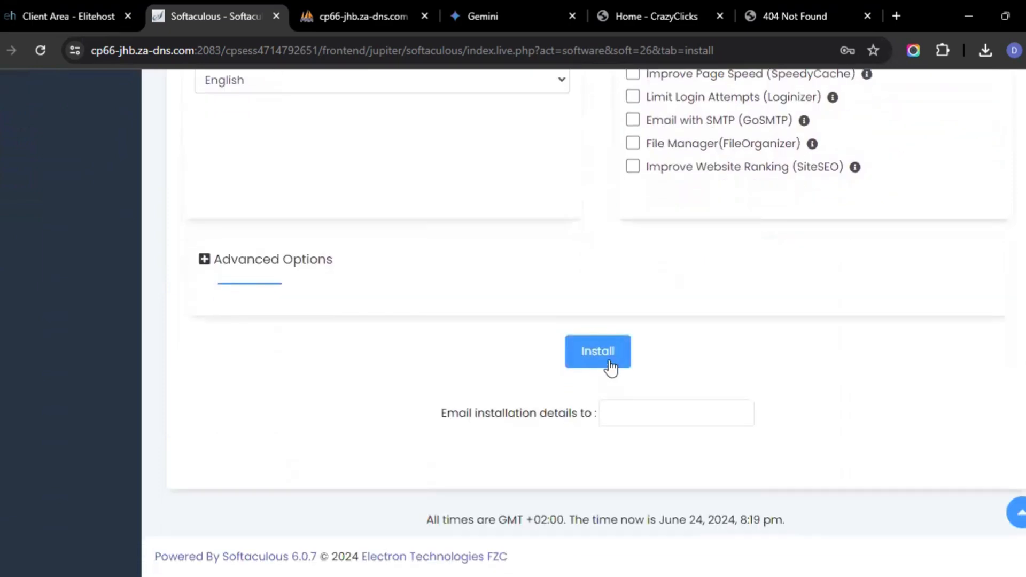
{"action": "left_click", "coordinate": [611, 357]}
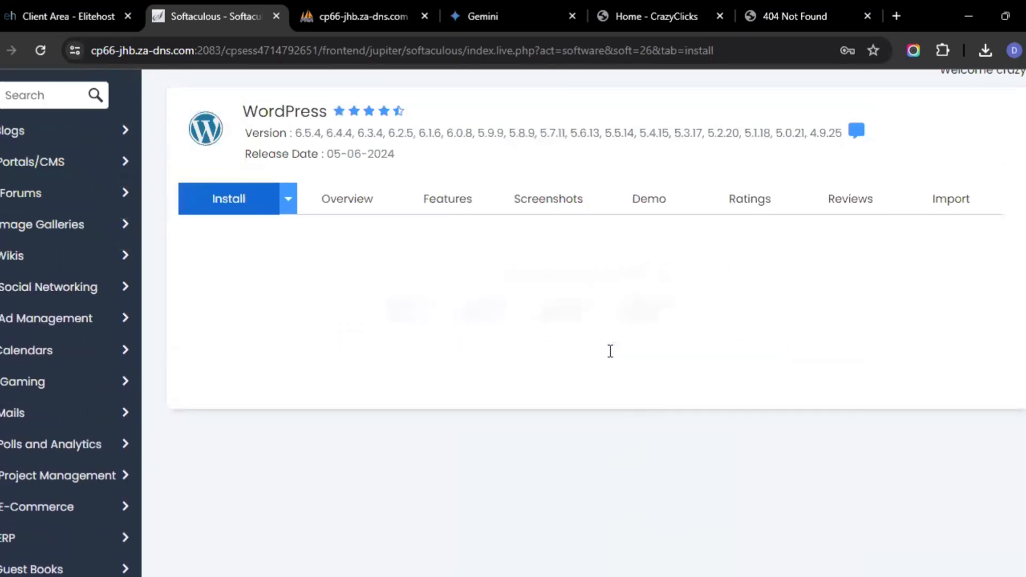
Review the installation summary and load crazyclicks.co.za in the site tab to view the fresh install
{"action": "scroll", "coordinate": [613, 358], "scroll_direction": "down", "scroll_amount": 7}
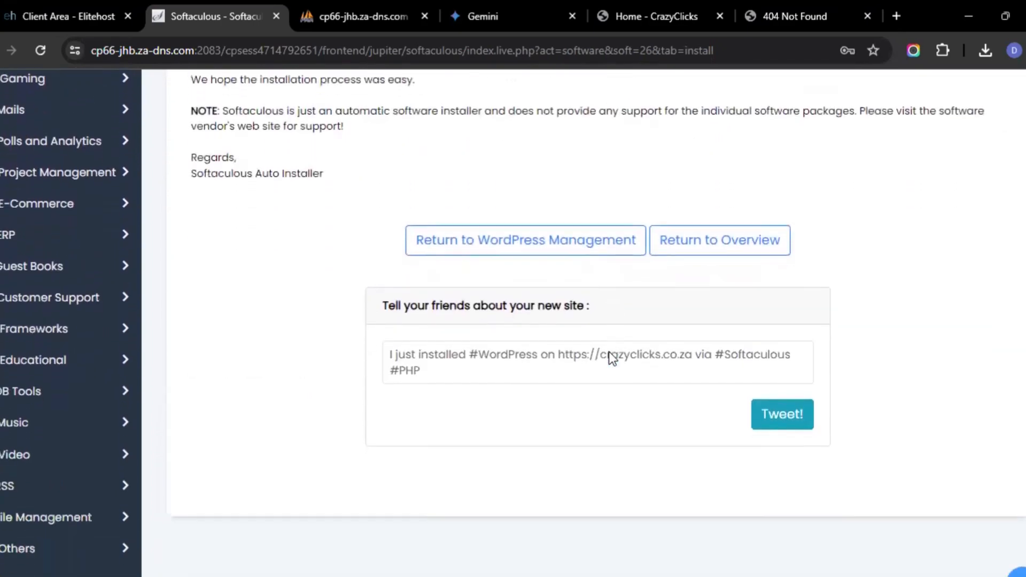
{"action": "scroll", "coordinate": [613, 358], "scroll_direction": "up", "scroll_amount": 8}
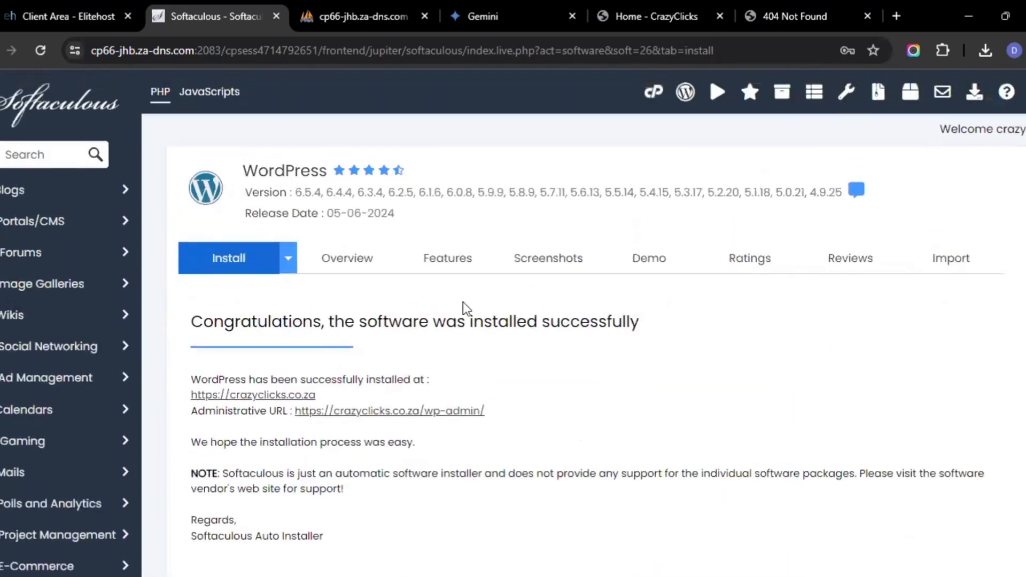
{"action": "left_click", "coordinate": [688, 11]}
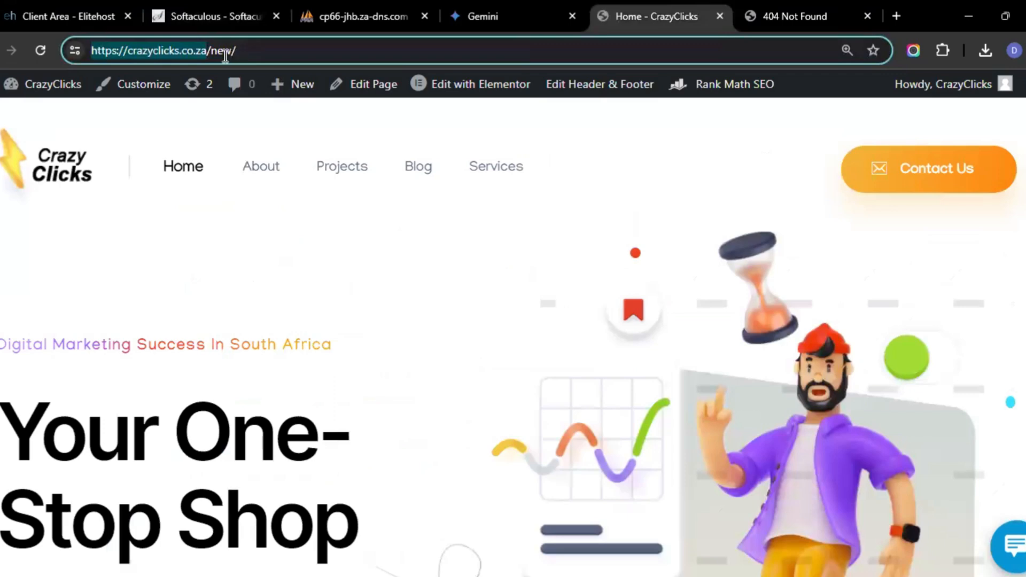
{"action": "left_click", "coordinate": [242, 53]}
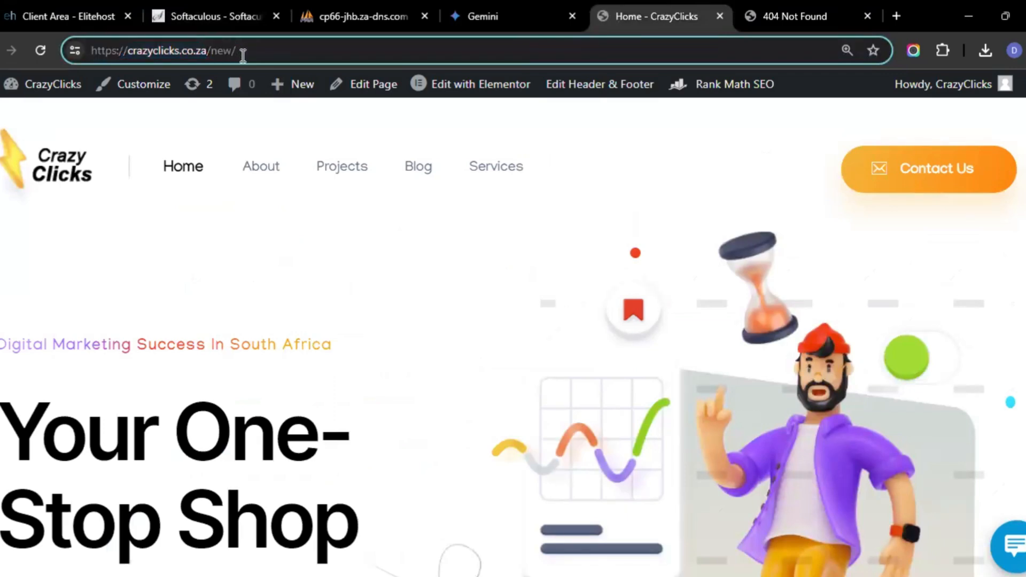
{"action": "key", "text": "BackSpace"}
{"action": "key", "text": "BackSpace"}
{"action": "key", "text": "BackSpace"}
{"action": "key", "text": "BackSpace"}
{"action": "key", "text": "Return"}
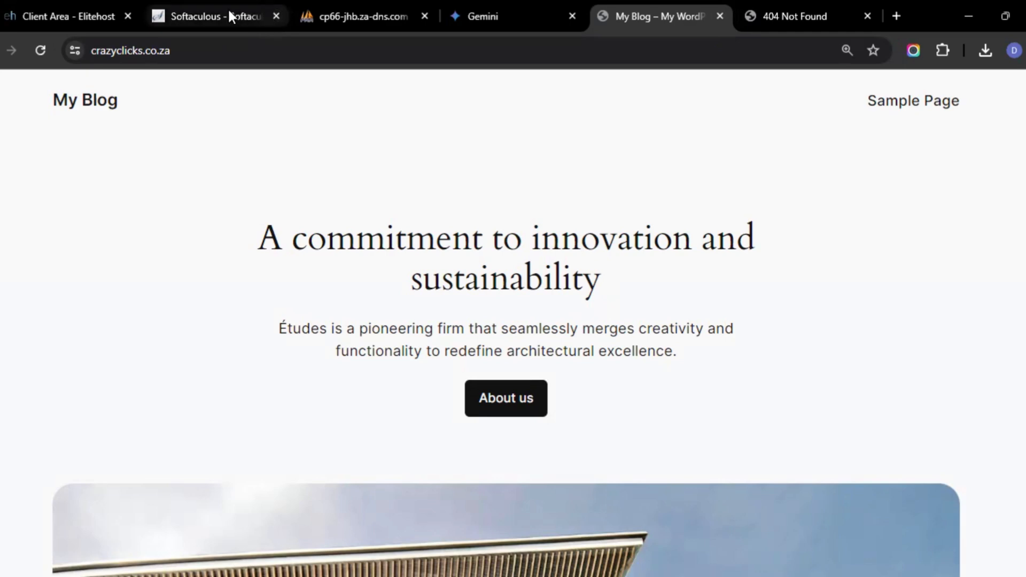
Close the site tab and return from Softaculous to cPanel's tools page, browsing to the Databases section
{"action": "left_click", "coordinate": [871, 14]}
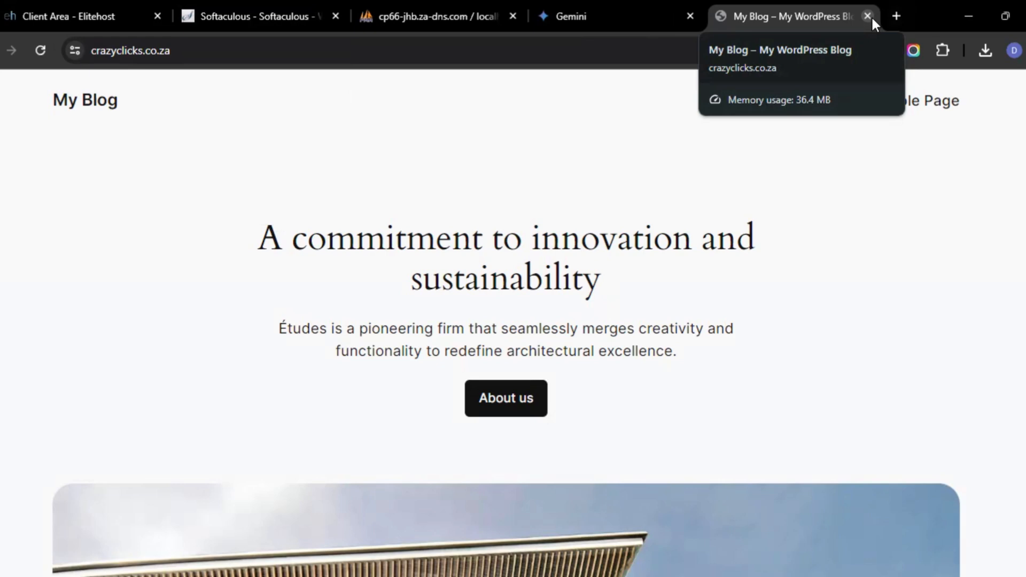
{"action": "left_click", "coordinate": [436, 23]}
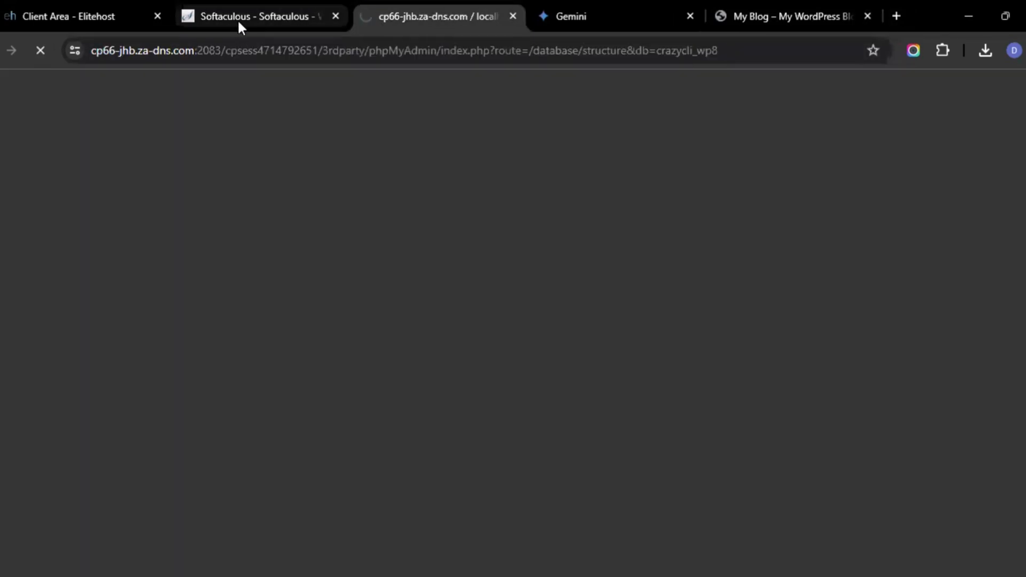
{"action": "left_click", "coordinate": [238, 18]}
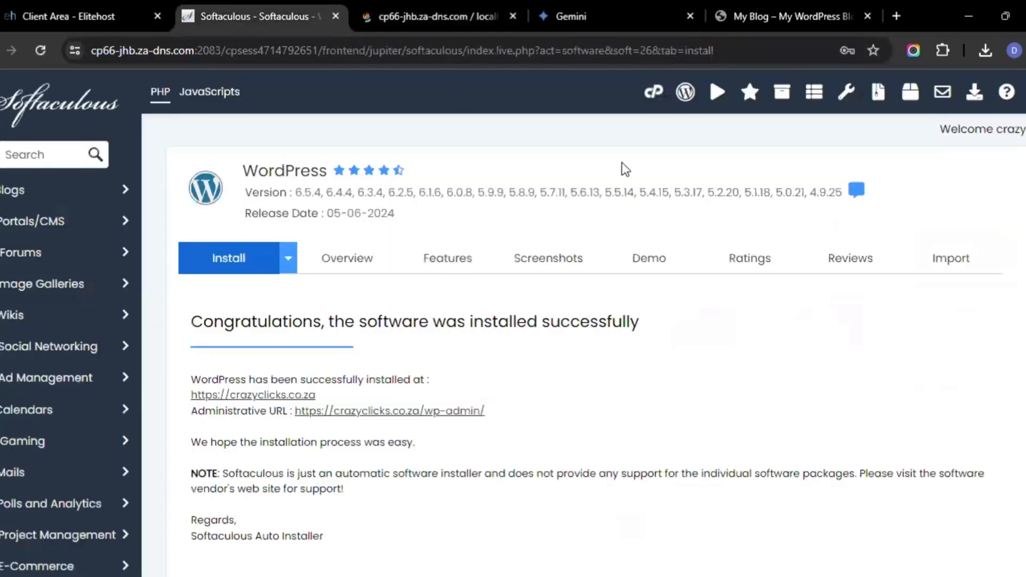
{"action": "left_click", "coordinate": [652, 100]}
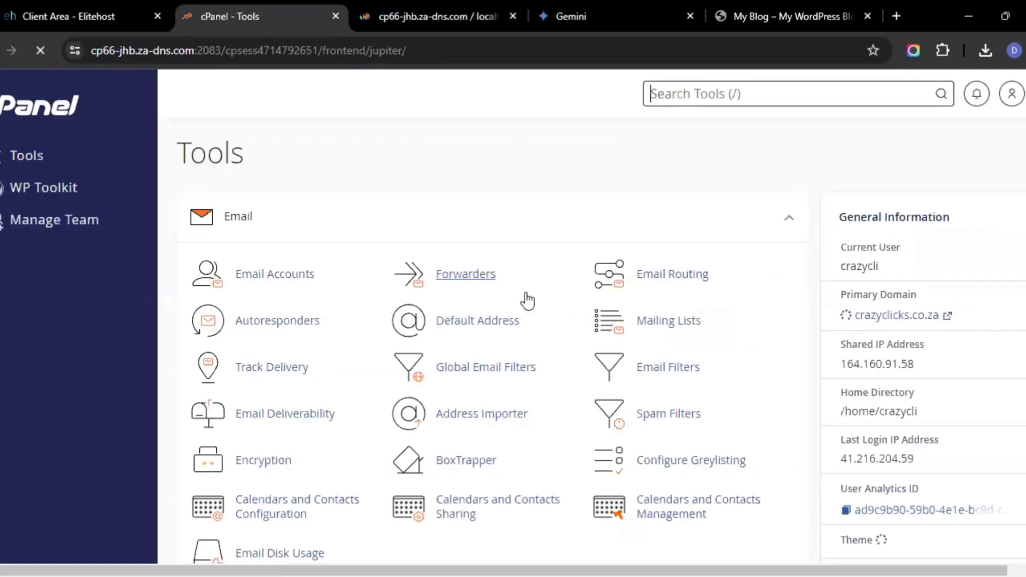
{"action": "scroll", "coordinate": [525, 295], "scroll_direction": "down", "scroll_amount": 9}
{"action": "scroll", "coordinate": [525, 295], "scroll_direction": "down", "scroll_amount": 6}
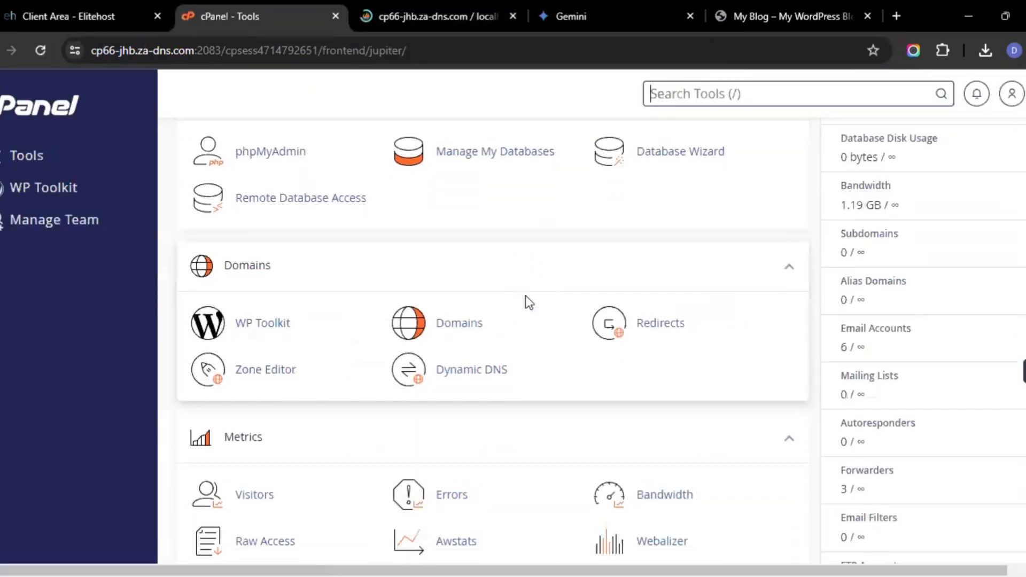
{"action": "scroll", "coordinate": [525, 300], "scroll_direction": "up", "scroll_amount": 15}
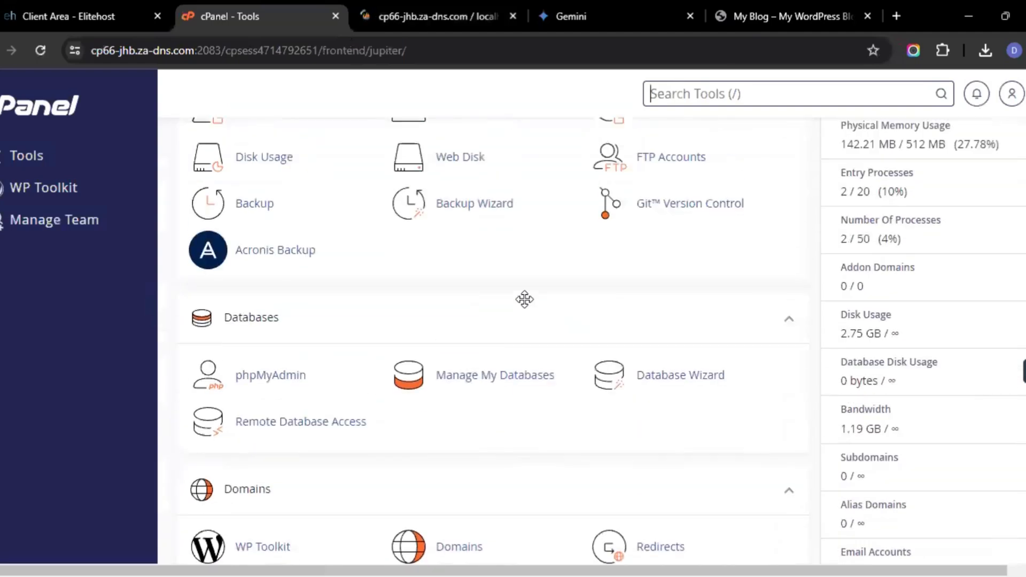
Open the File Manager, enter public_html, and delete the wp-content folder
{"action": "scroll", "coordinate": [432, 319], "scroll_direction": "down", "scroll_amount": 5}
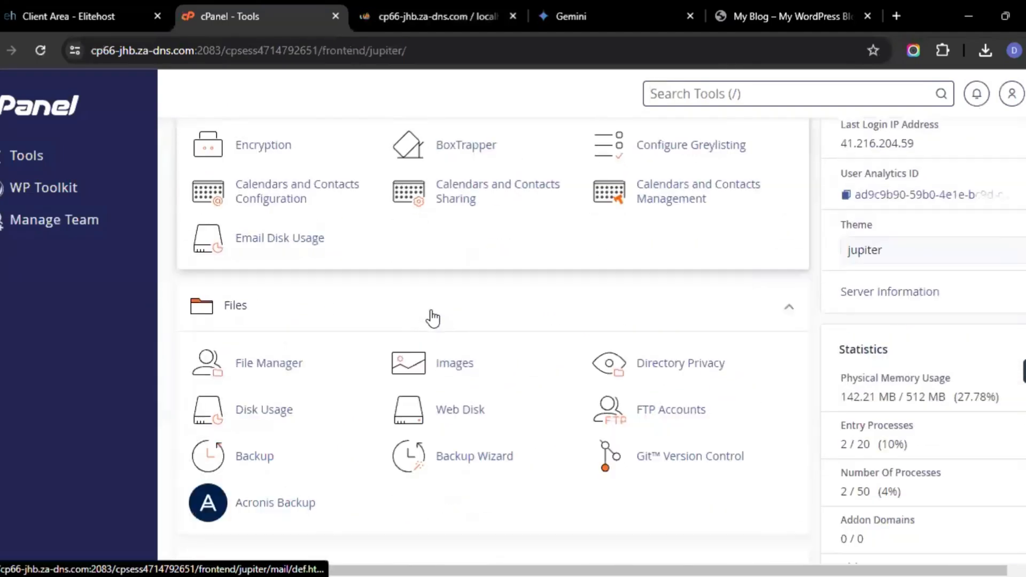
{"action": "left_click", "coordinate": [278, 363]}
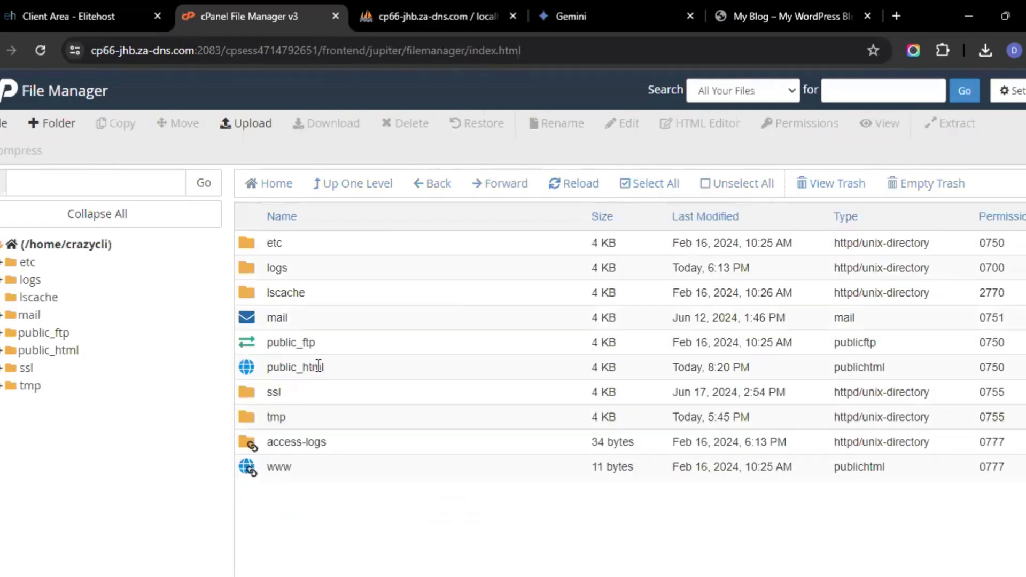
{"action": "double_click", "coordinate": [361, 366]}
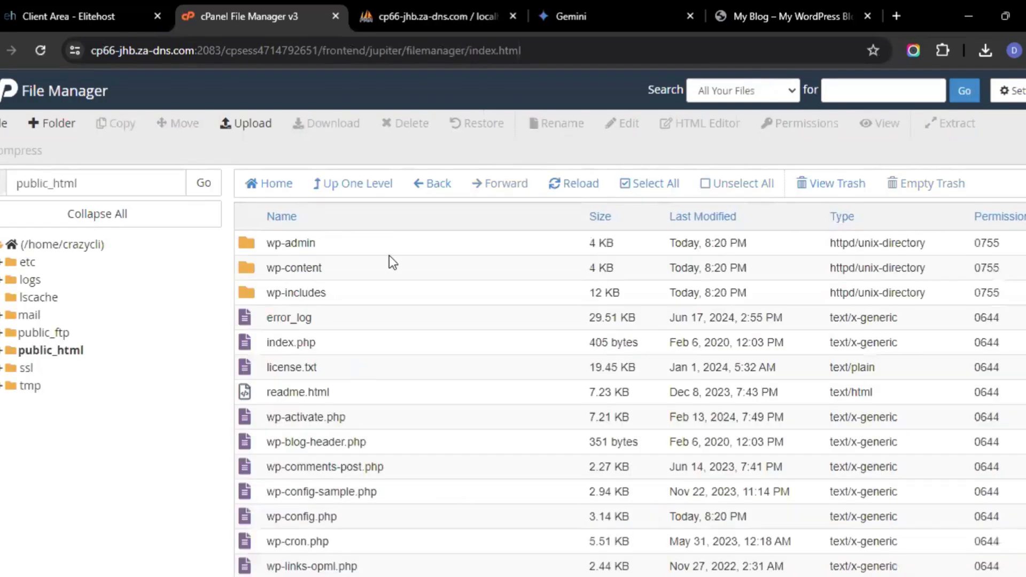
{"action": "left_click", "coordinate": [396, 267]}
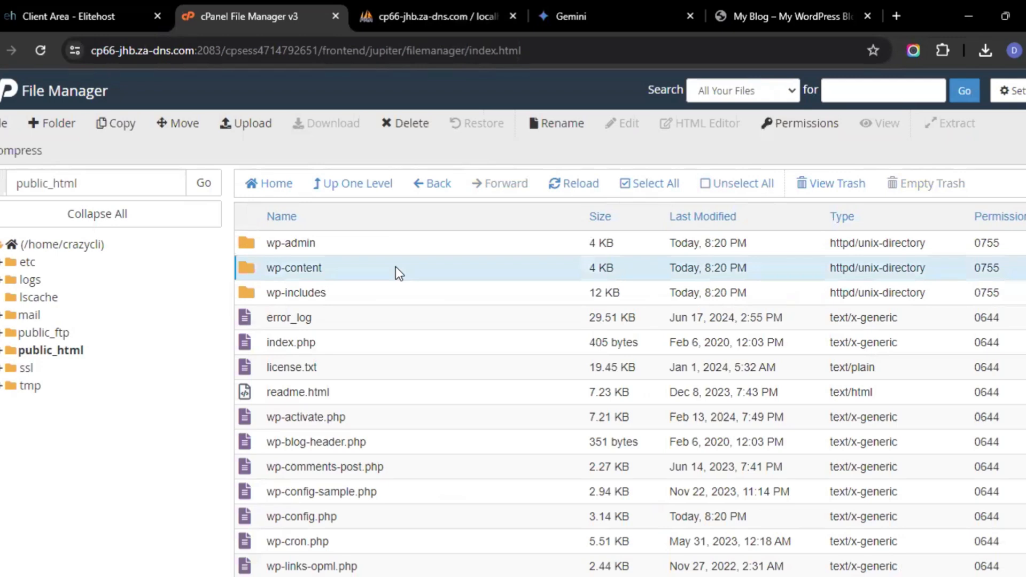
{"action": "left_click", "coordinate": [410, 122]}
{"action": "left_click", "coordinate": [654, 376]}
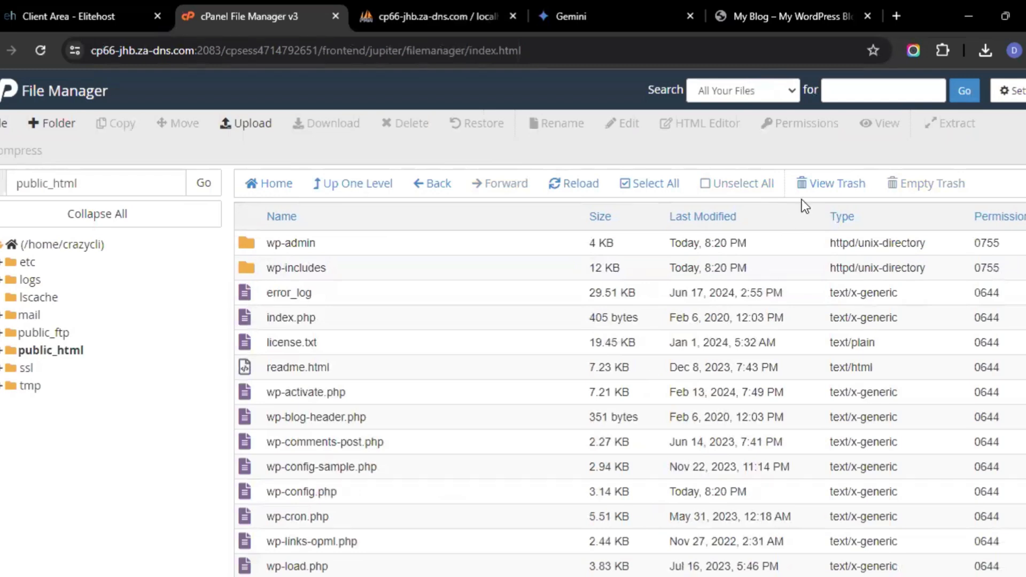
Upload the wp-content (3) zip archive from Downloads into public_html
{"action": "left_click", "coordinate": [252, 126]}
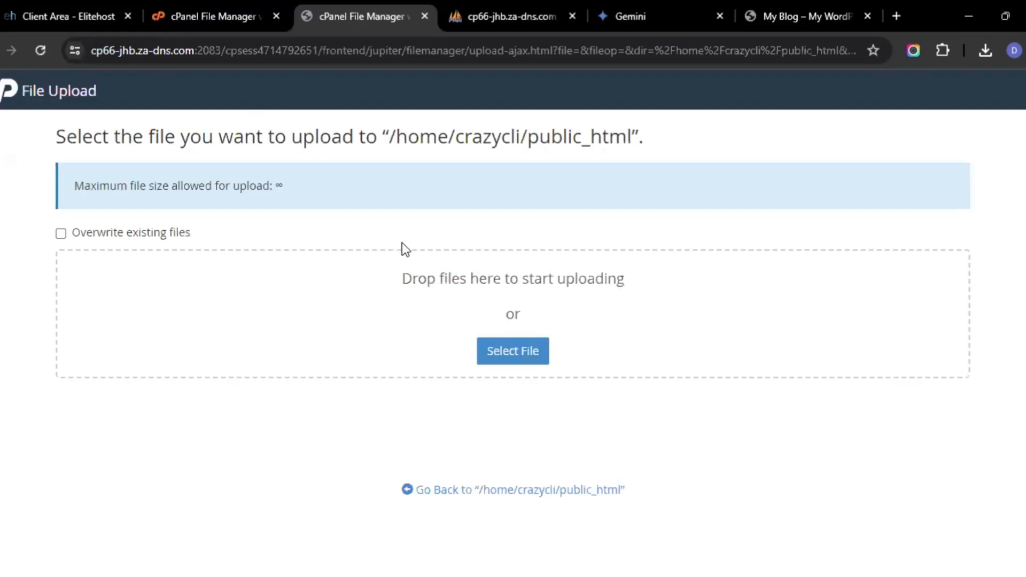
{"action": "left_click", "coordinate": [536, 350]}
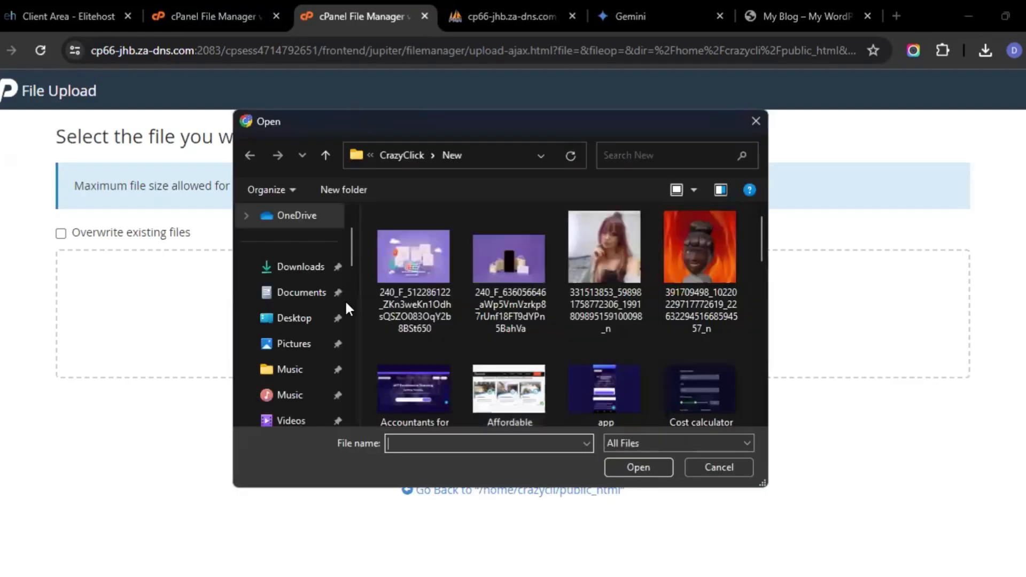
{"action": "left_click", "coordinate": [304, 273]}
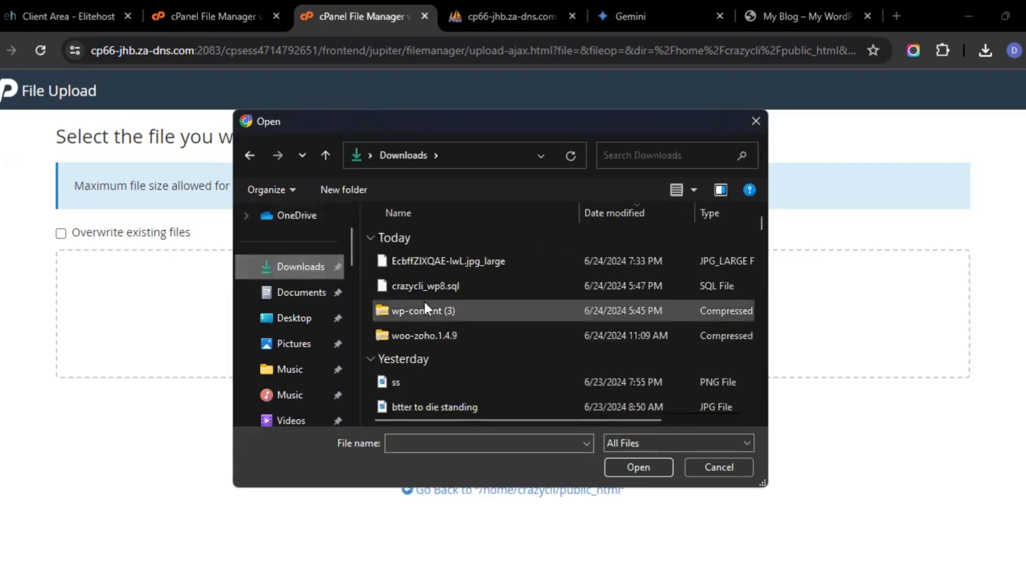
{"action": "left_click", "coordinate": [447, 313]}
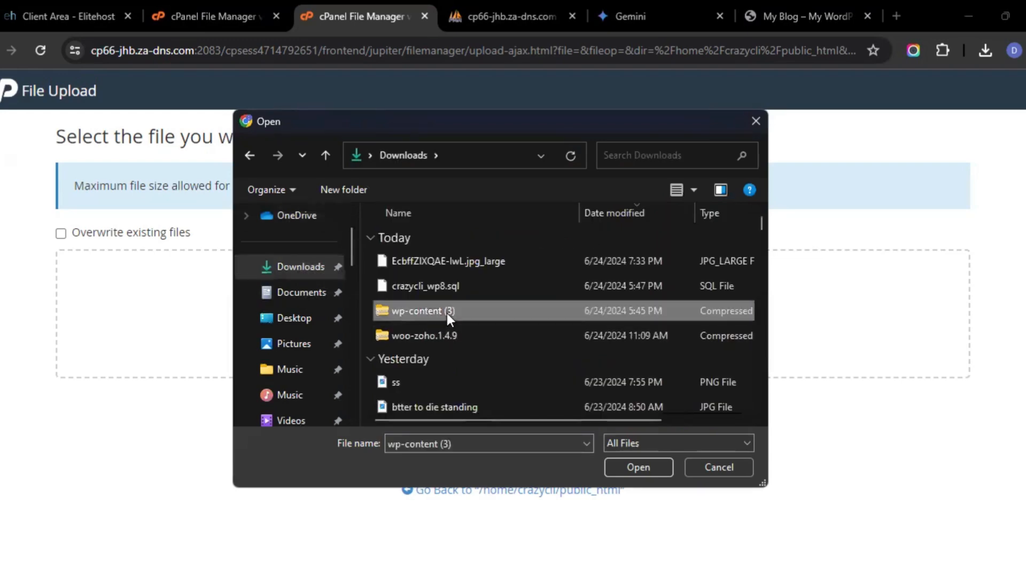
{"action": "left_click", "coordinate": [639, 468]}
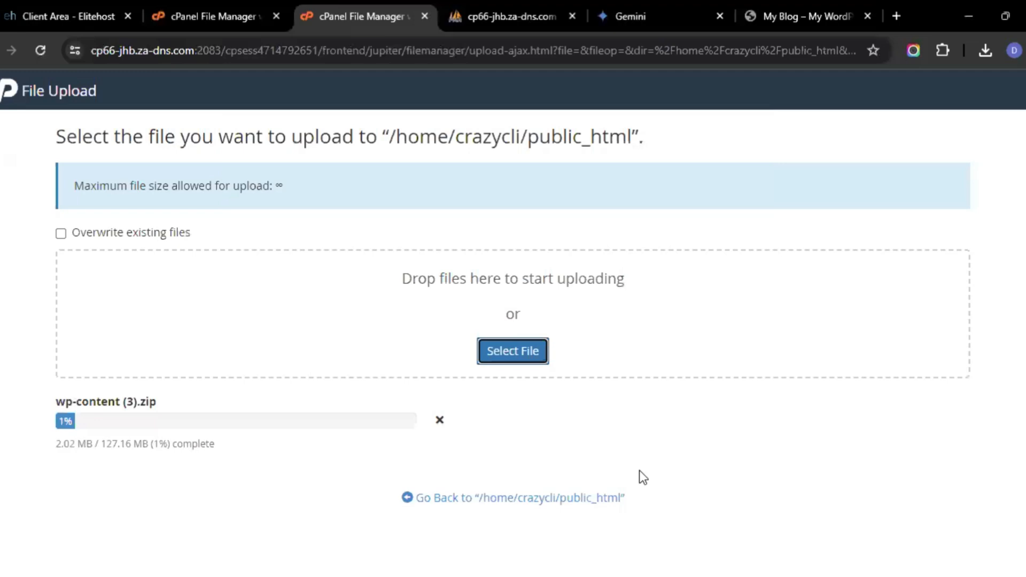
Return to cPanel's tools page, open phpMyAdmin, and open the crazycli_wp871 database
{"action": "left_click", "coordinate": [236, 6]}
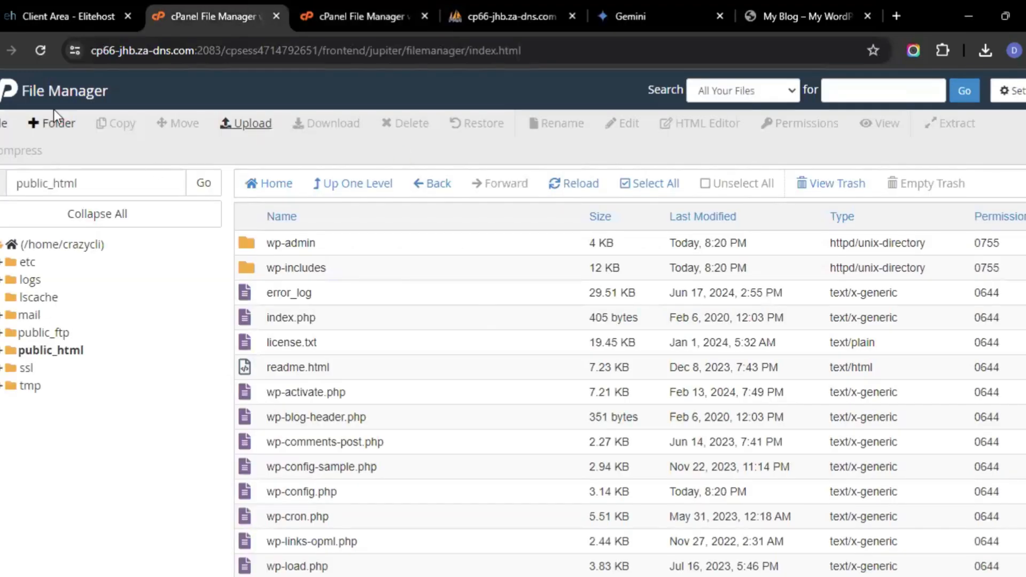
{"action": "left_click", "coordinate": [8, 95]}
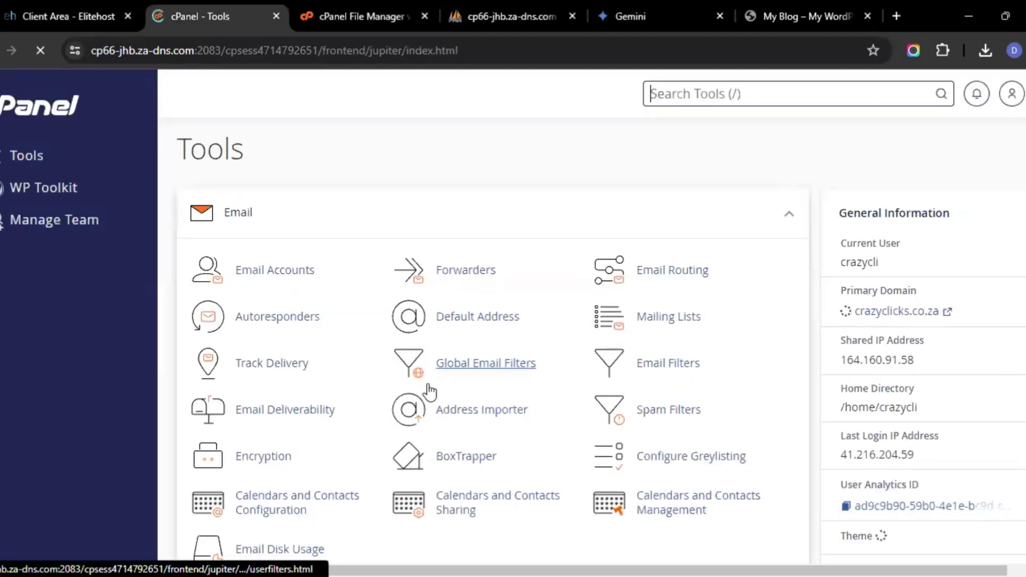
{"action": "scroll", "coordinate": [430, 392], "scroll_direction": "down", "scroll_amount": 2}
{"action": "scroll", "coordinate": [431, 393], "scroll_direction": "down", "scroll_amount": 12}
{"action": "scroll", "coordinate": [427, 390], "scroll_direction": "up", "scroll_amount": 6}
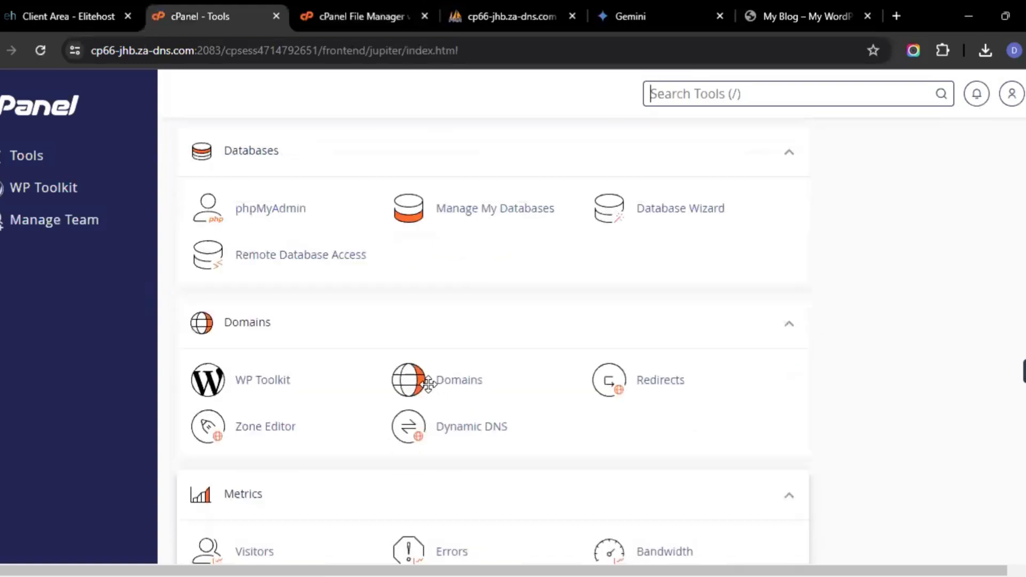
{"action": "left_click", "coordinate": [304, 347]}
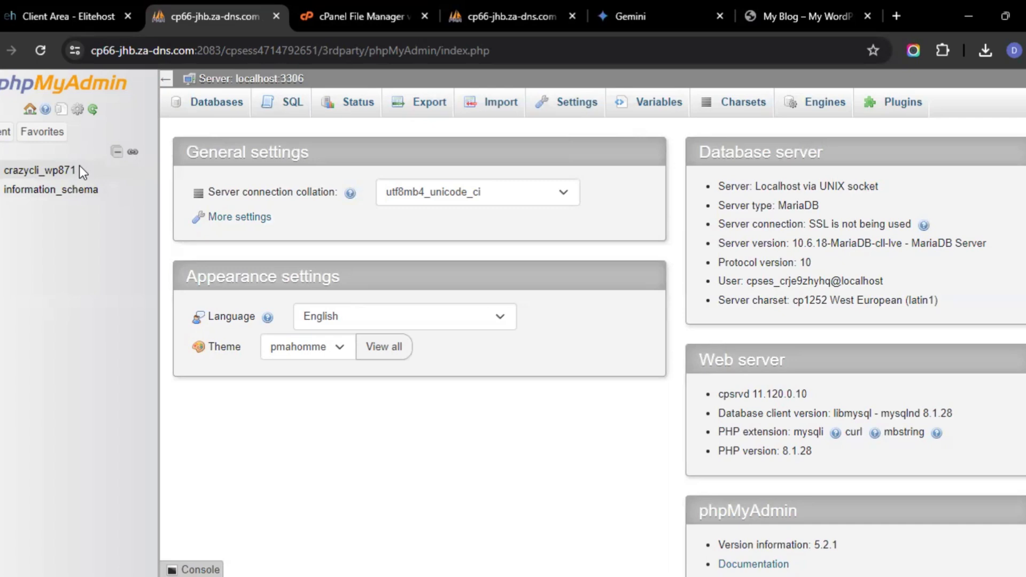
{"action": "left_click", "coordinate": [66, 172]}
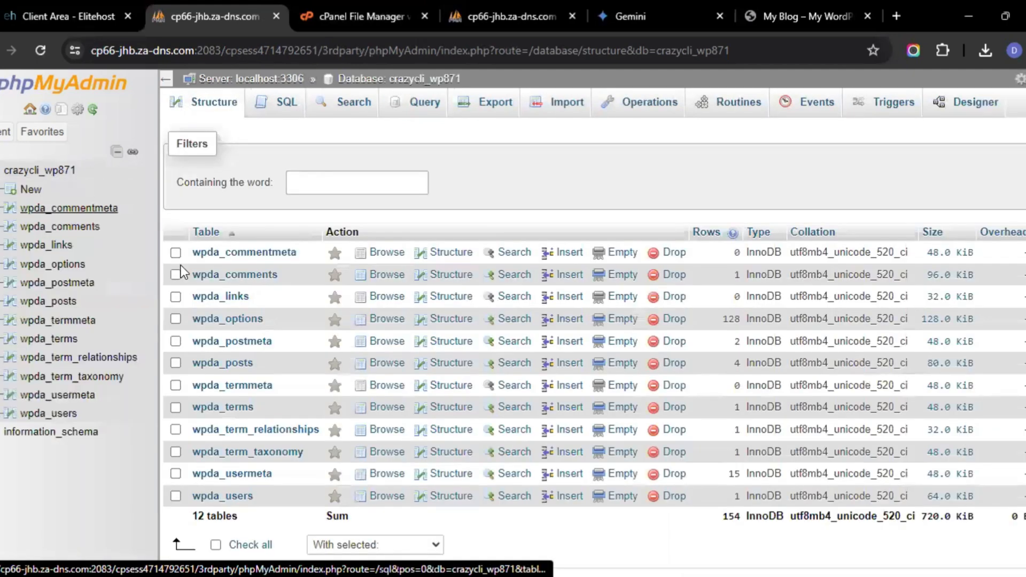
{"action": "scroll", "coordinate": [353, 308], "scroll_direction": "down", "scroll_amount": 3}
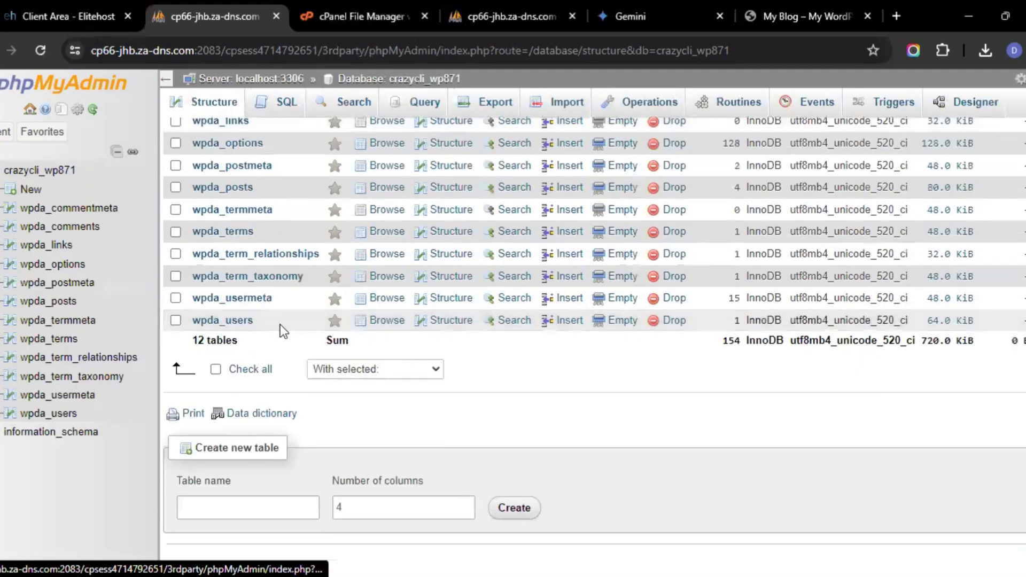
{"action": "left_click", "coordinate": [217, 370]}
{"action": "scroll", "coordinate": [399, 341], "scroll_direction": "up", "scroll_amount": 2}
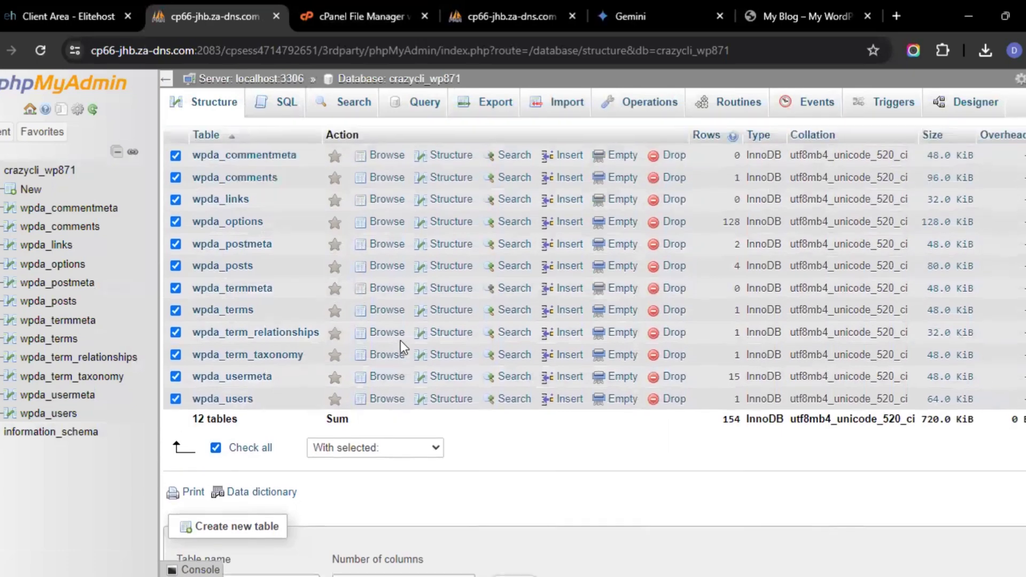
{"action": "scroll", "coordinate": [400, 341], "scroll_direction": "up", "scroll_amount": 2}
{"action": "scroll", "coordinate": [400, 341], "scroll_direction": "down", "scroll_amount": 4}
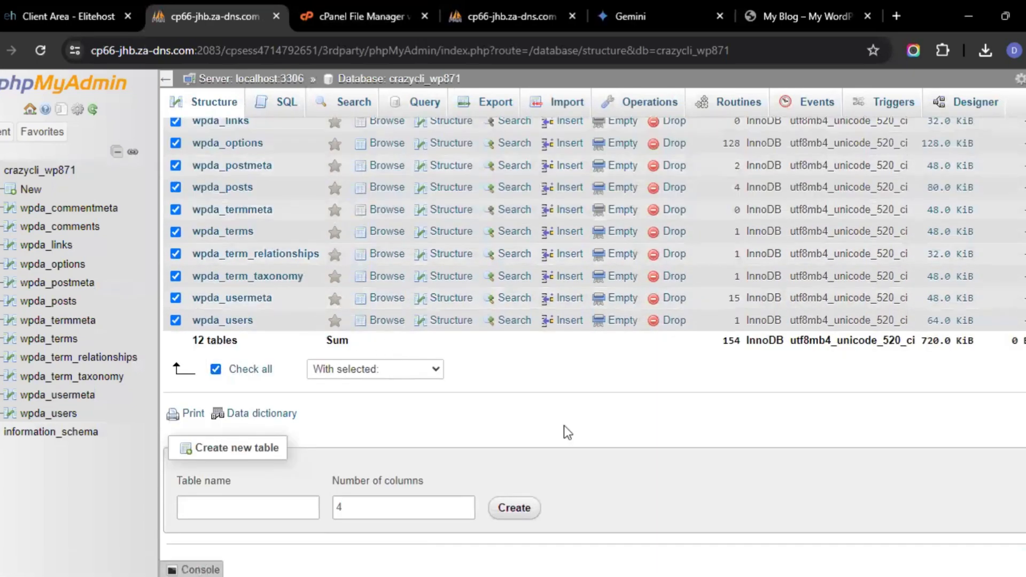
{"action": "scroll", "coordinate": [563, 432], "scroll_direction": "up", "scroll_amount": 1}
{"action": "left_click", "coordinate": [434, 418]}
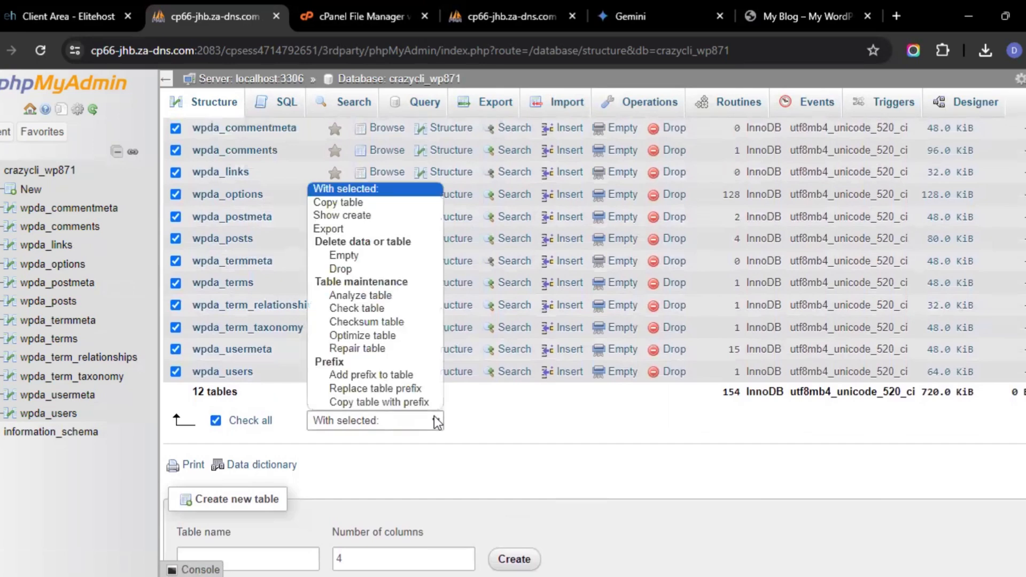
{"action": "left_click", "coordinate": [377, 267]}
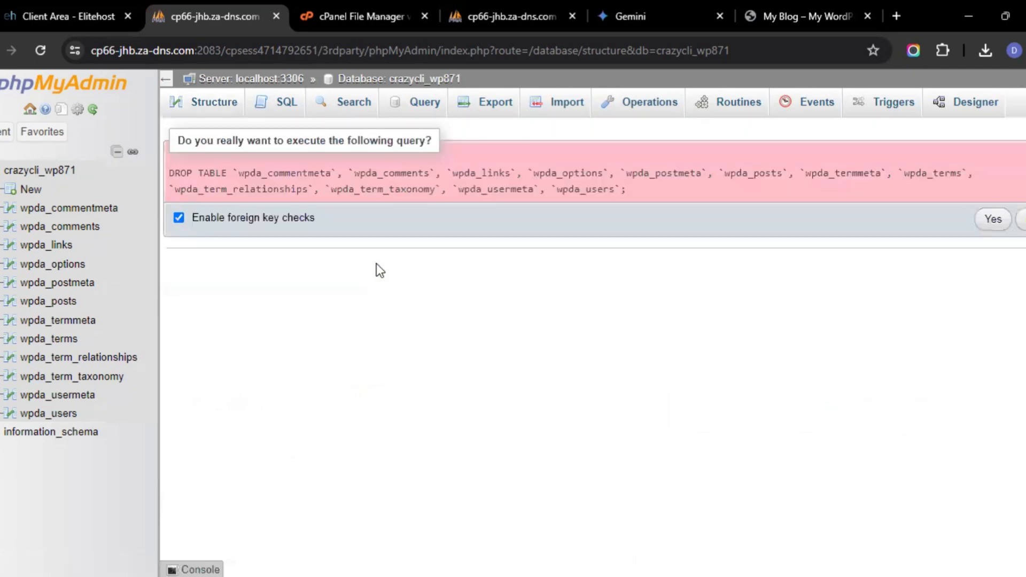
{"action": "left_click", "coordinate": [63, 172]}
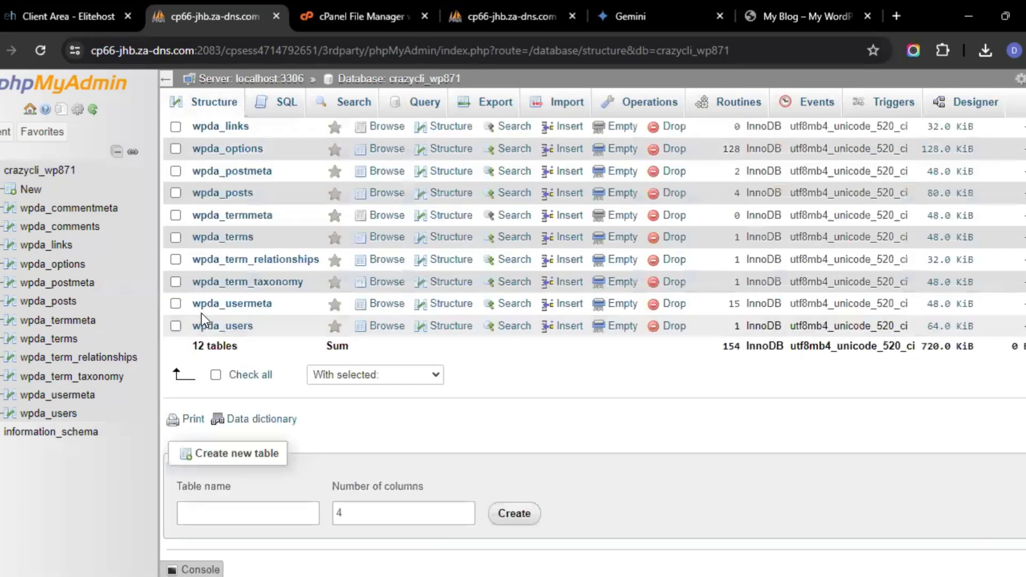
Select all tables in crazycli_wp871 and drop them
{"action": "left_click", "coordinate": [215, 374]}
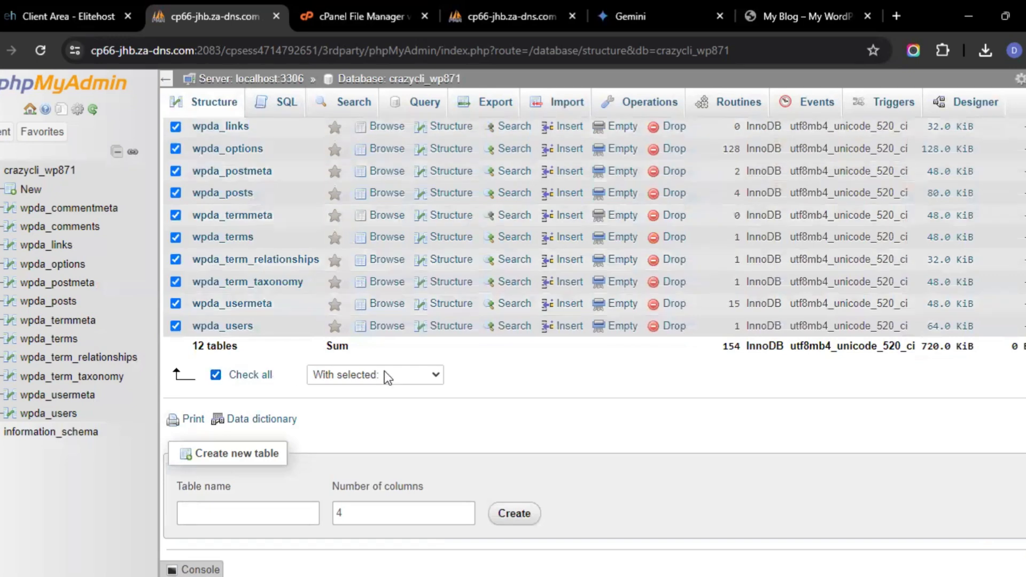
{"action": "left_click", "coordinate": [385, 374]}
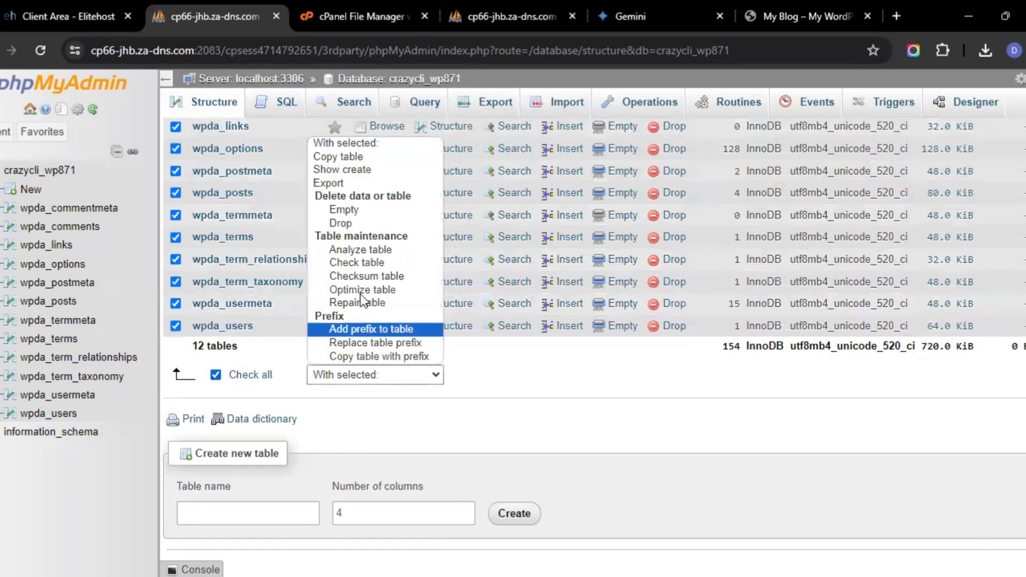
{"action": "left_click", "coordinate": [345, 222]}
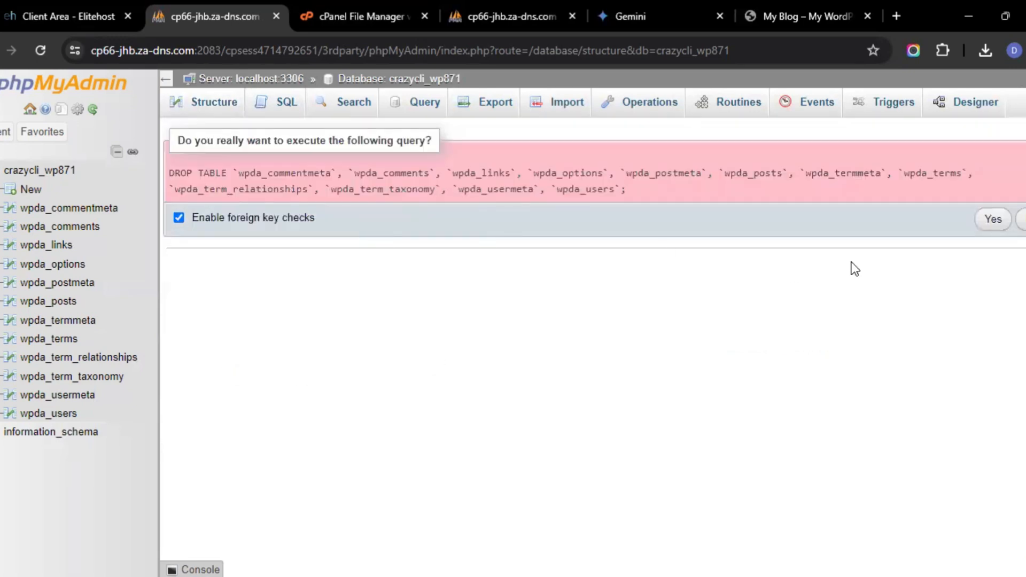
{"action": "left_click", "coordinate": [994, 220]}
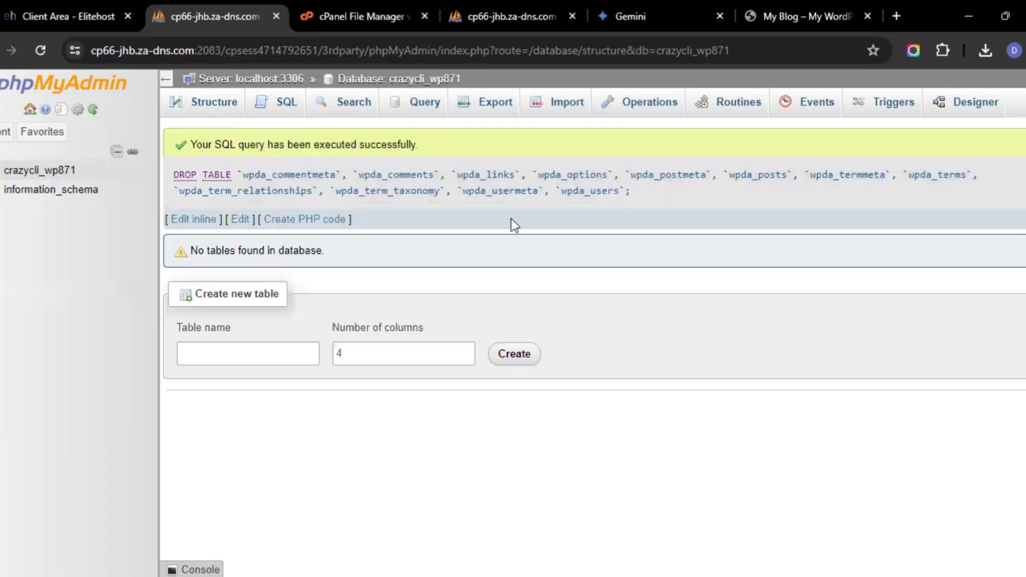
Import the crazycli_wp8.sql file from Downloads into the crazycli_wp871 database
{"action": "left_click", "coordinate": [24, 170]}
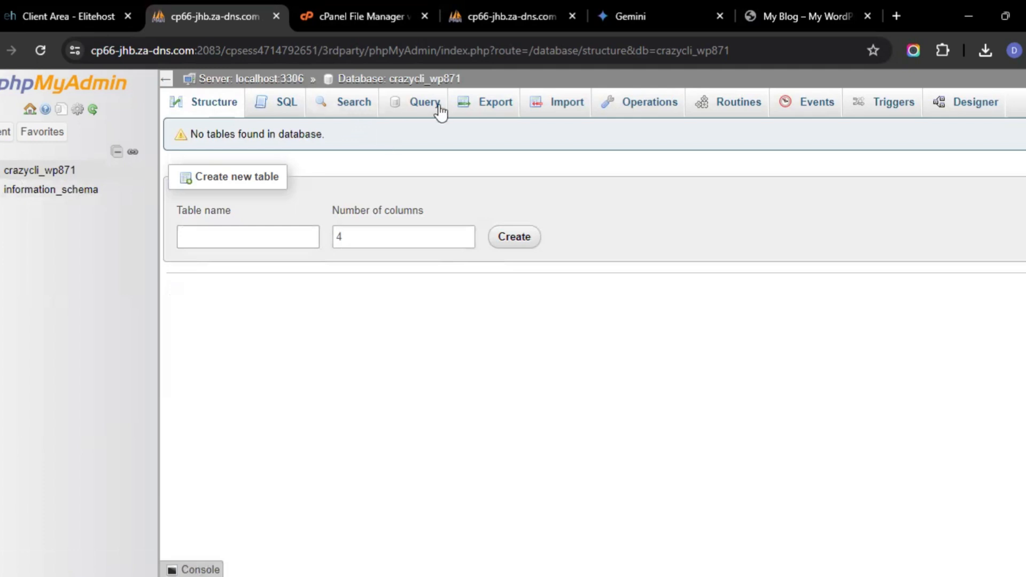
{"action": "left_click", "coordinate": [553, 106]}
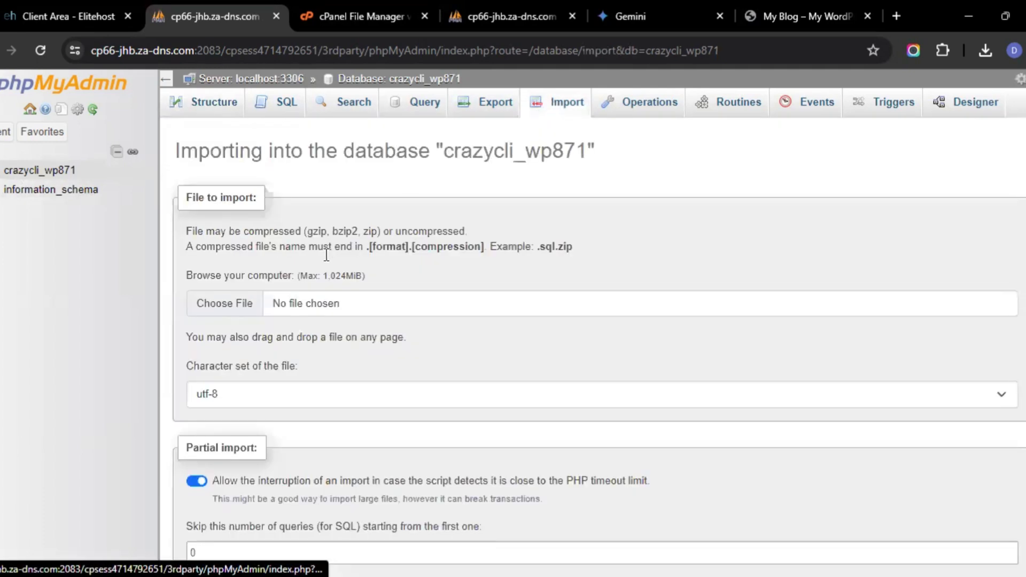
{"action": "left_click", "coordinate": [242, 300]}
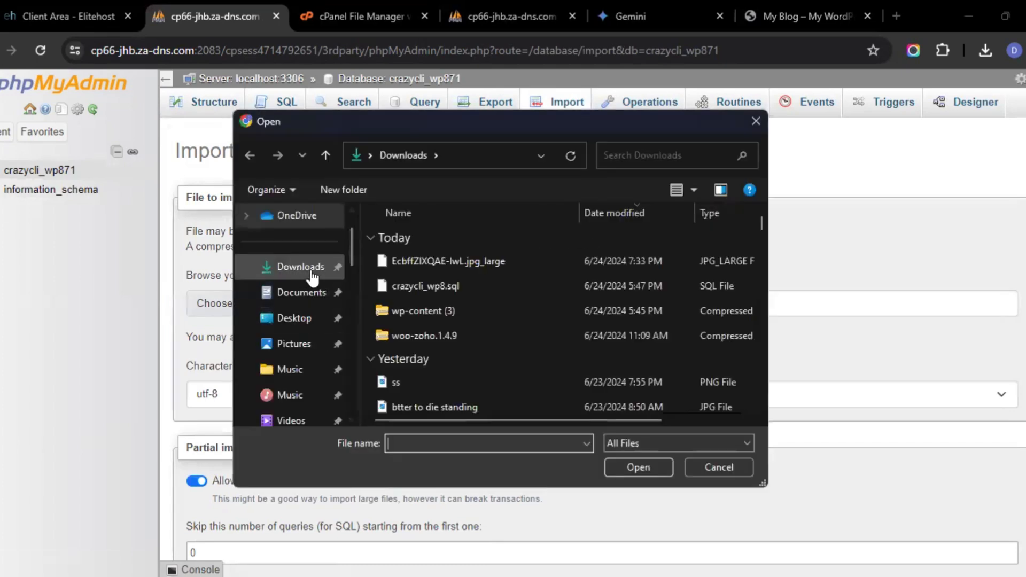
{"action": "left_click", "coordinate": [413, 285]}
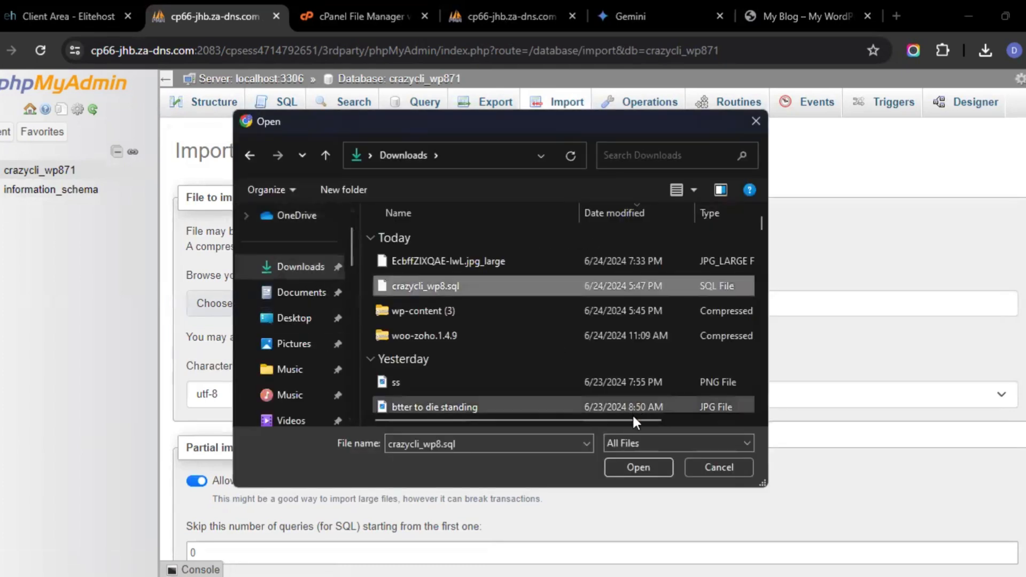
{"action": "left_click", "coordinate": [620, 466]}
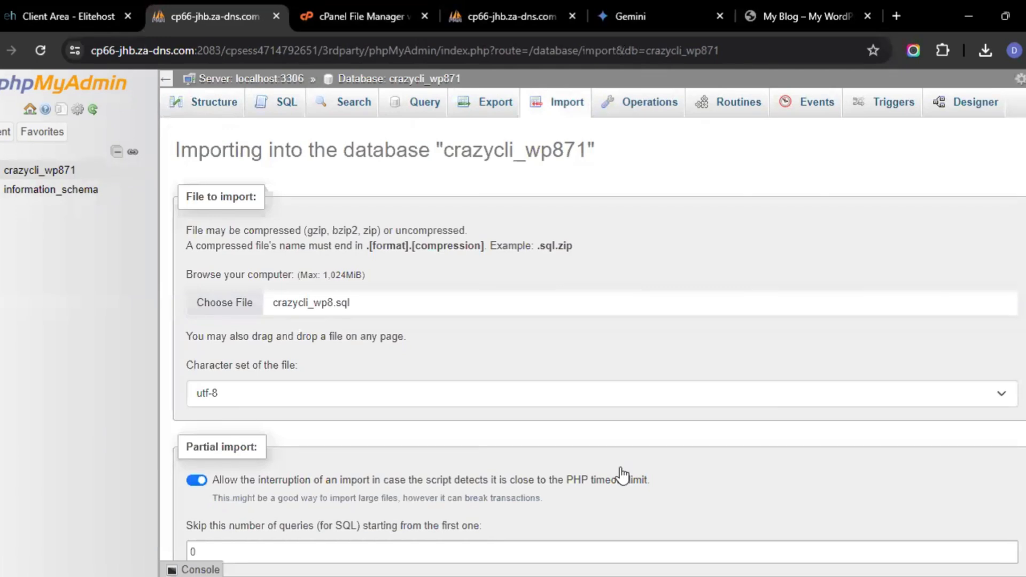
{"action": "scroll", "coordinate": [620, 467], "scroll_direction": "down", "scroll_amount": 7}
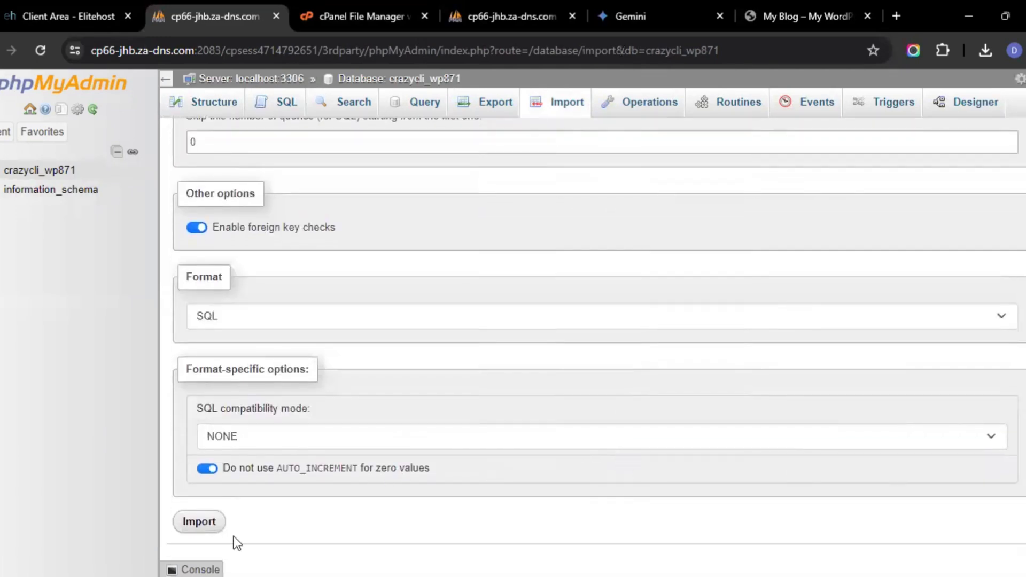
{"action": "left_click", "coordinate": [220, 523]}
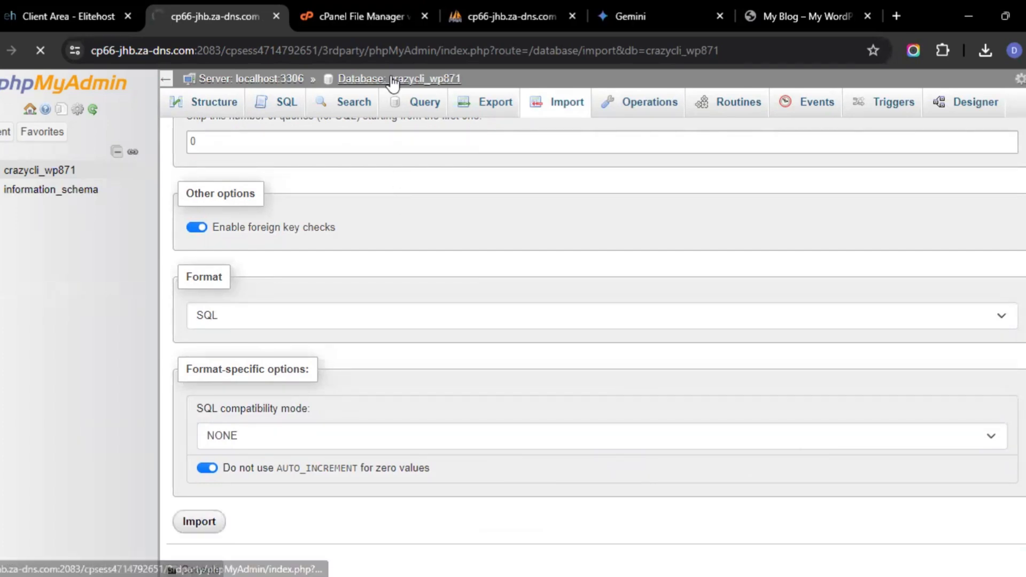
Return to File Manager, open public_html, and extract the wp-content (3).zip archive there
{"action": "left_click", "coordinate": [386, 14]}
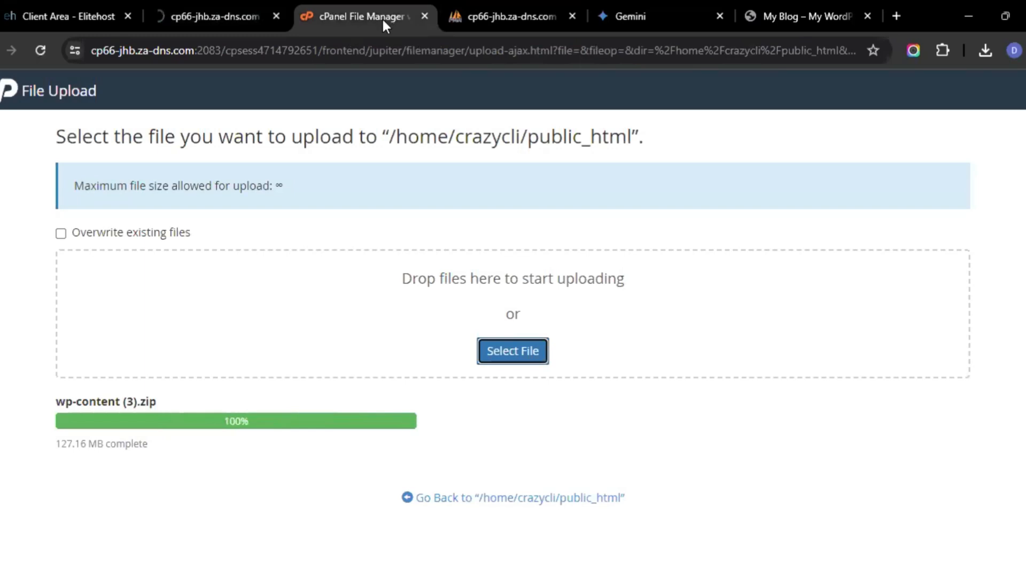
{"action": "left_click", "coordinate": [5, 99]}
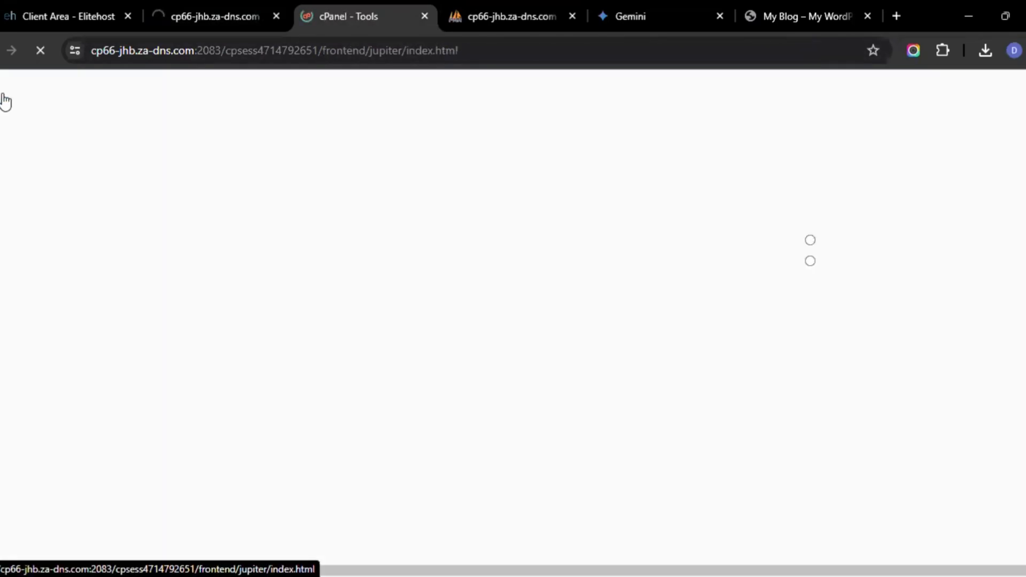
{"action": "scroll", "coordinate": [414, 340], "scroll_direction": "down", "scroll_amount": 5}
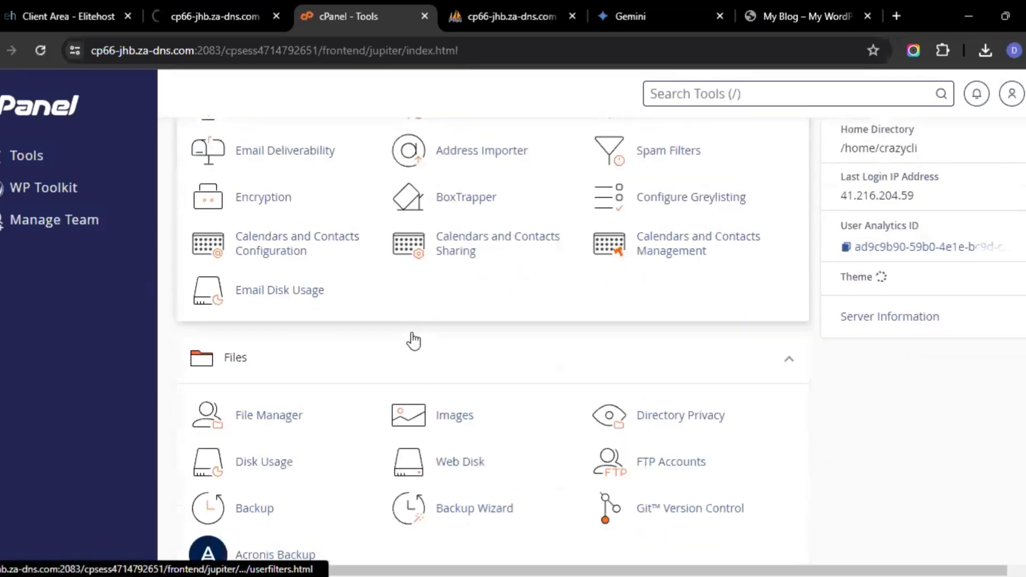
{"action": "left_click", "coordinate": [298, 412]}
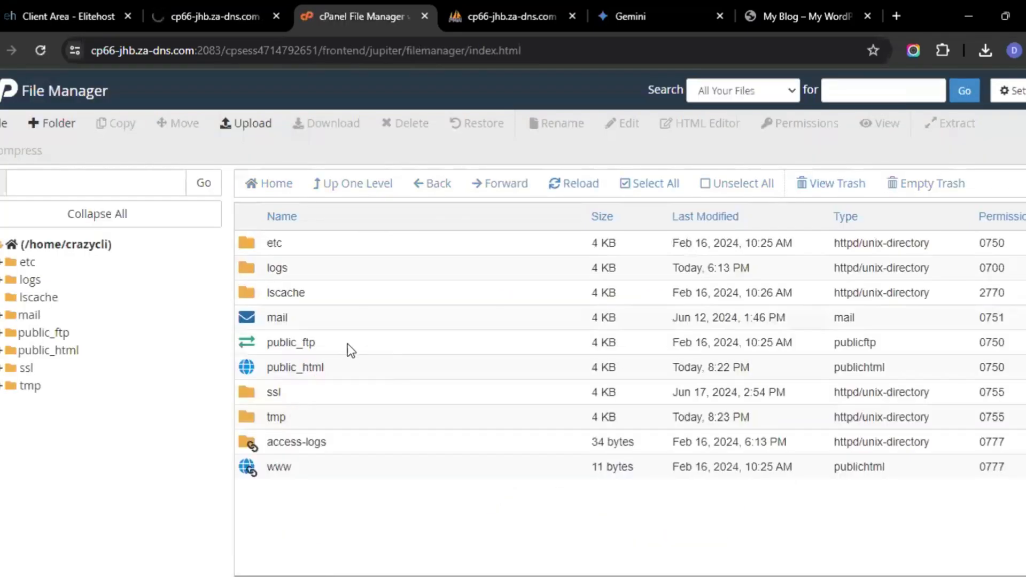
{"action": "left_click", "coordinate": [348, 370]}
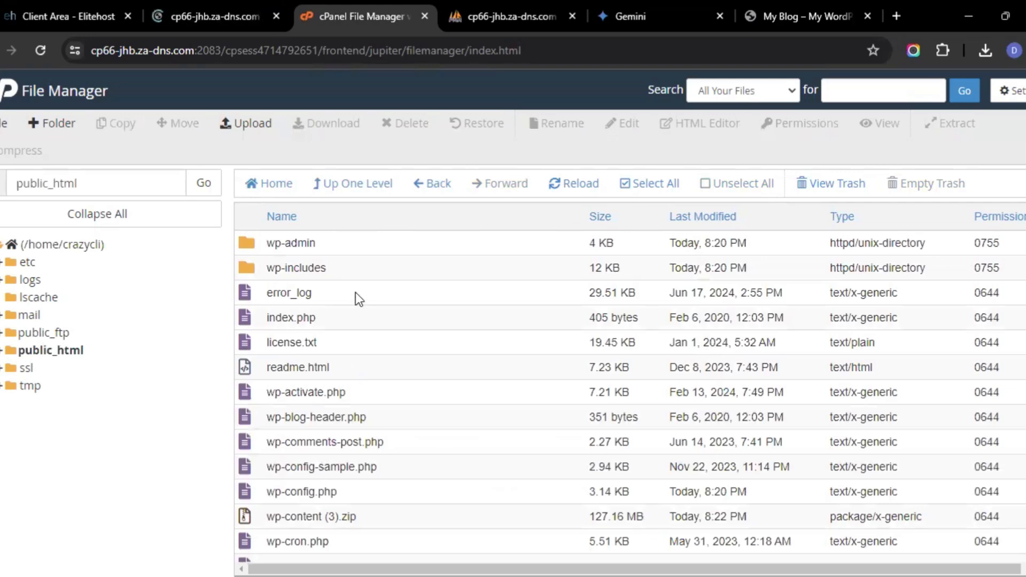
{"action": "scroll", "coordinate": [380, 323], "scroll_direction": "down", "scroll_amount": 3}
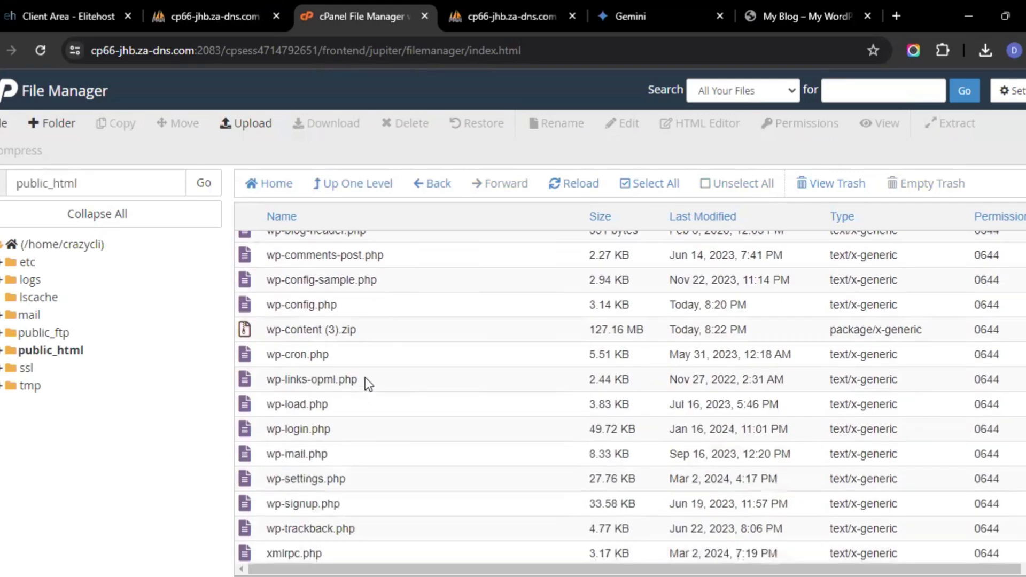
{"action": "left_click", "coordinate": [373, 339]}
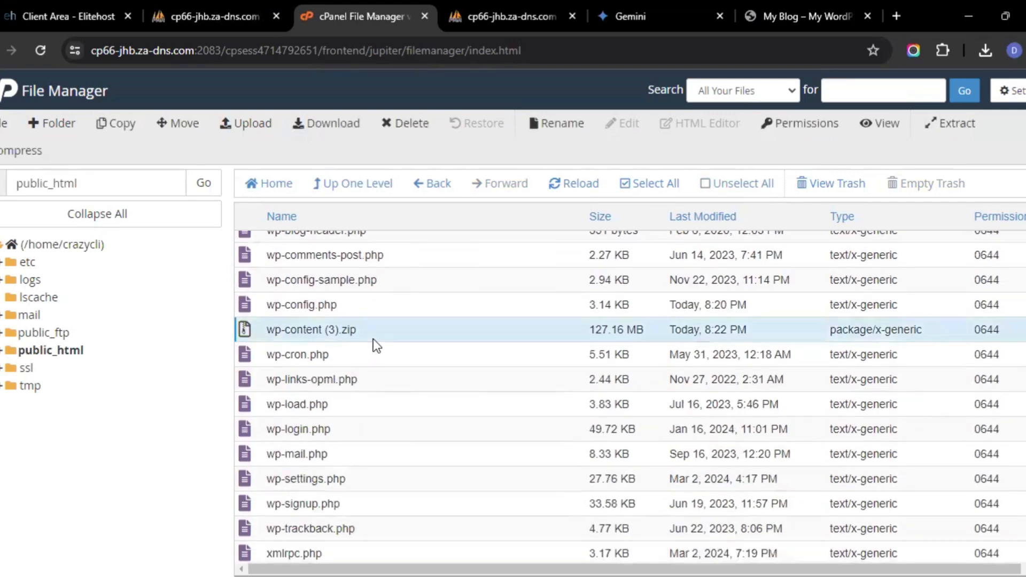
{"action": "left_click", "coordinate": [946, 124]}
{"action": "left_click", "coordinate": [637, 405]}
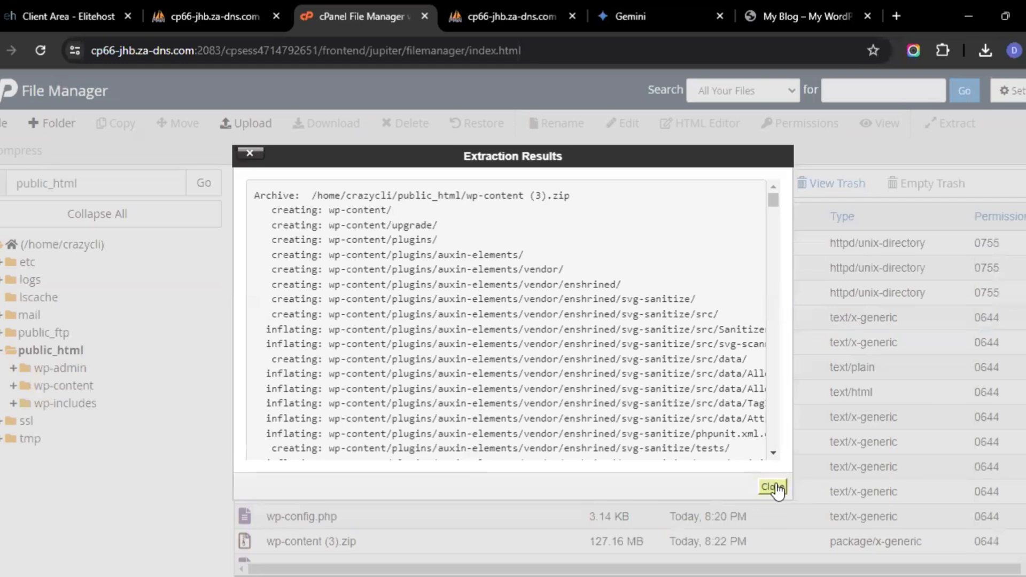
{"action": "left_click", "coordinate": [783, 486]}
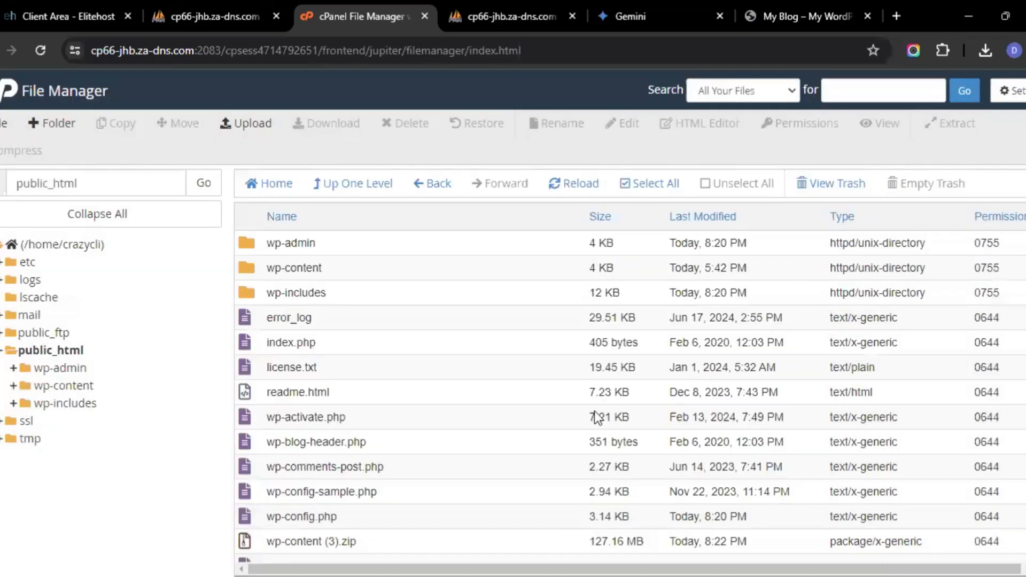
Delete the wp-content (3).zip archive from public_html
{"action": "left_click", "coordinate": [357, 537]}
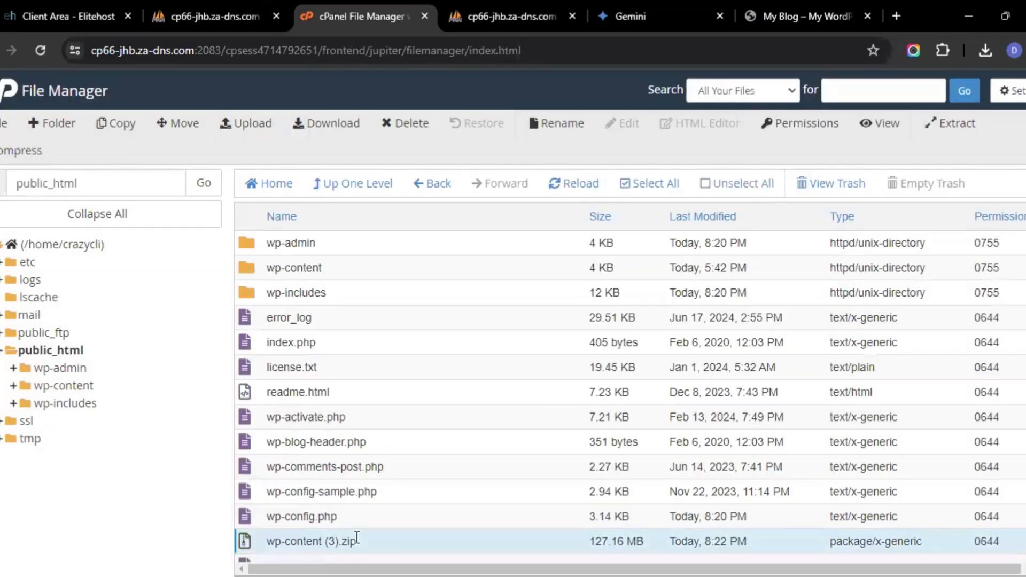
{"action": "left_click", "coordinate": [393, 126]}
{"action": "left_click", "coordinate": [633, 370]}
Open the trash, select every item in it, and permanently delete them all
{"action": "left_click", "coordinate": [811, 187]}
{"action": "left_click", "coordinate": [557, 253]}
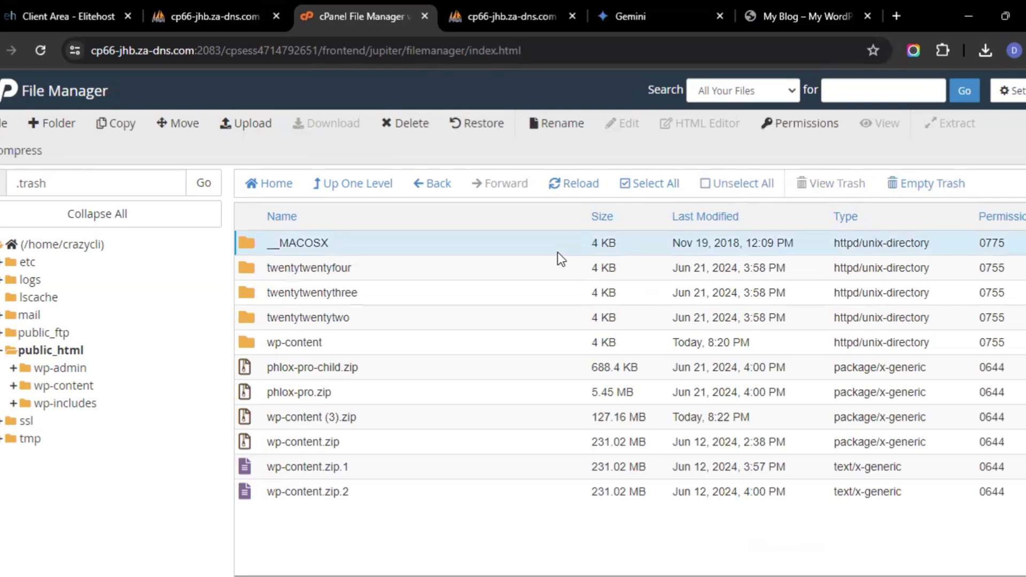
{"action": "left_click", "coordinate": [434, 490], "text": "shift"}
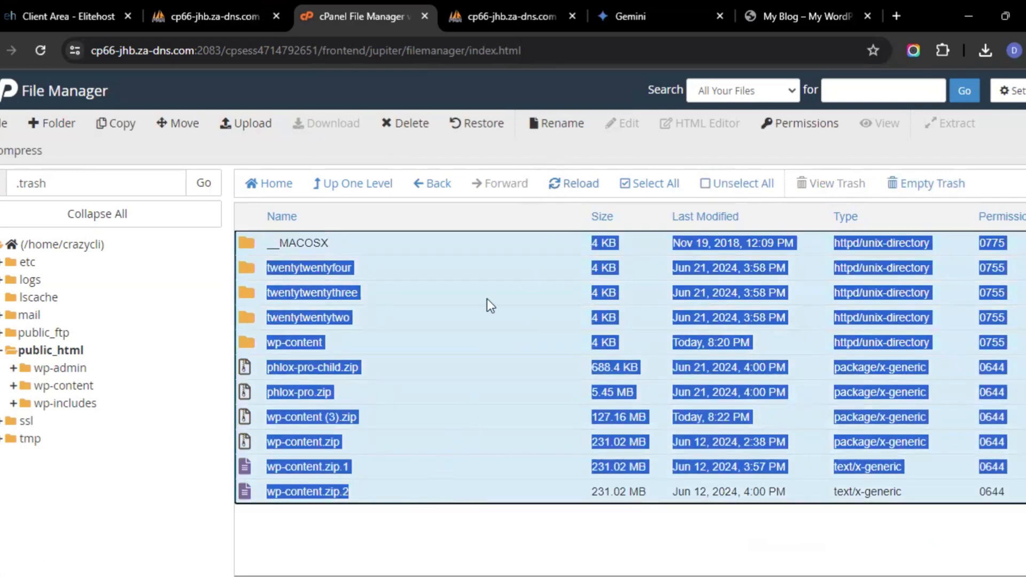
{"action": "left_click", "coordinate": [489, 130]}
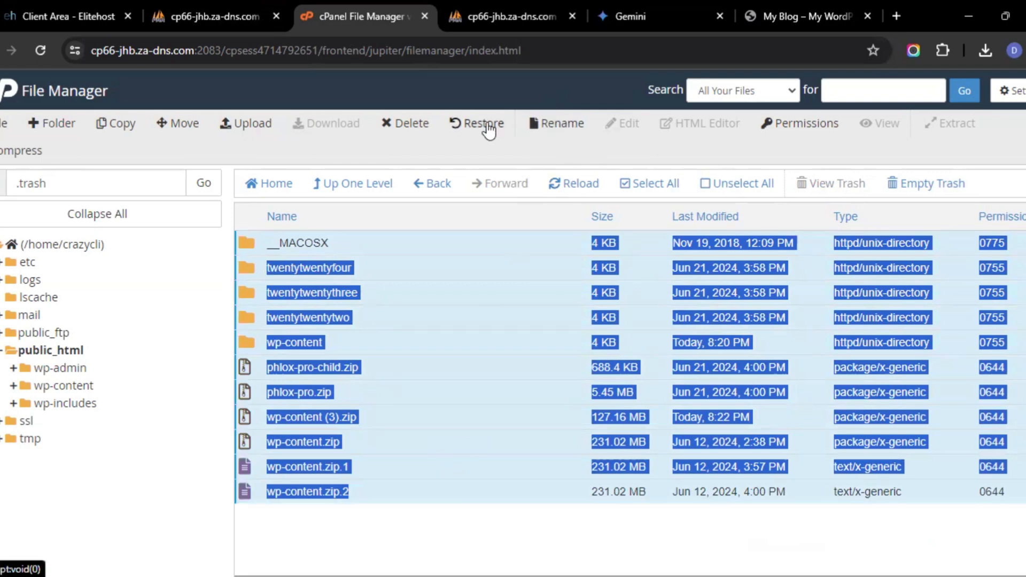
{"action": "left_click", "coordinate": [396, 123]}
{"action": "left_click", "coordinate": [659, 409]}
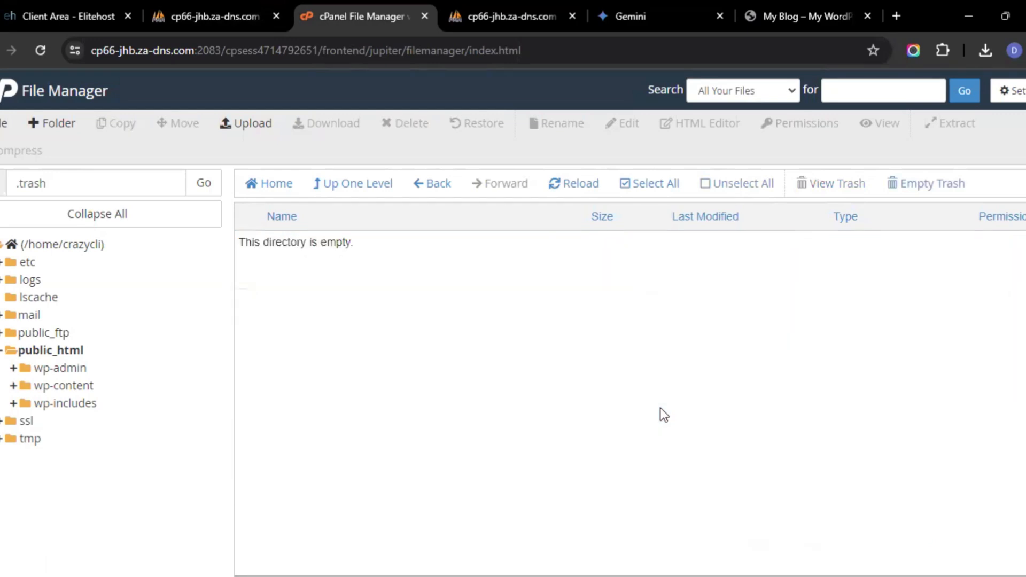
Browse into public_html and its wp-content folder to check the extracted contents
{"action": "left_click", "coordinate": [382, 184]}
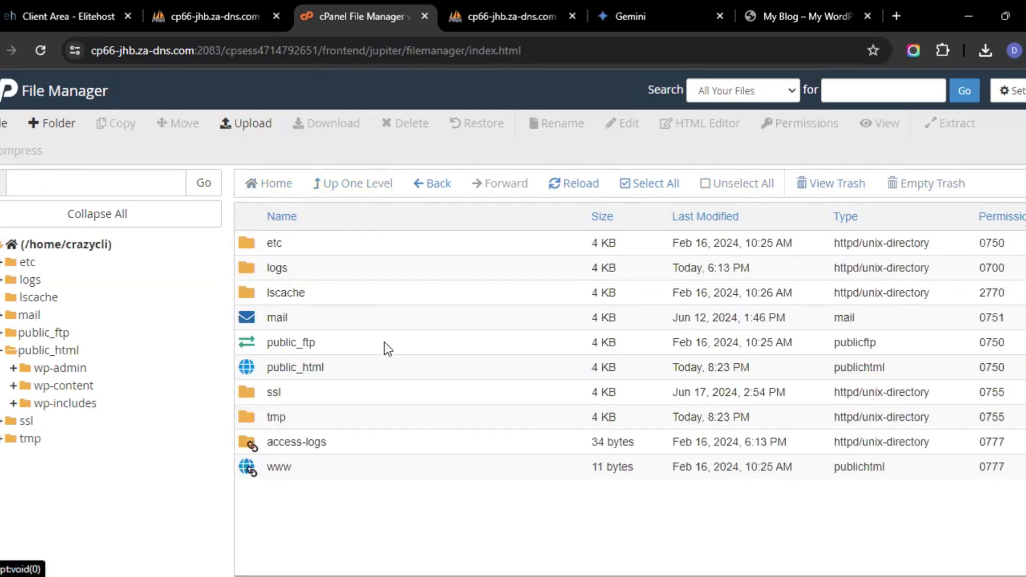
{"action": "double_click", "coordinate": [386, 364]}
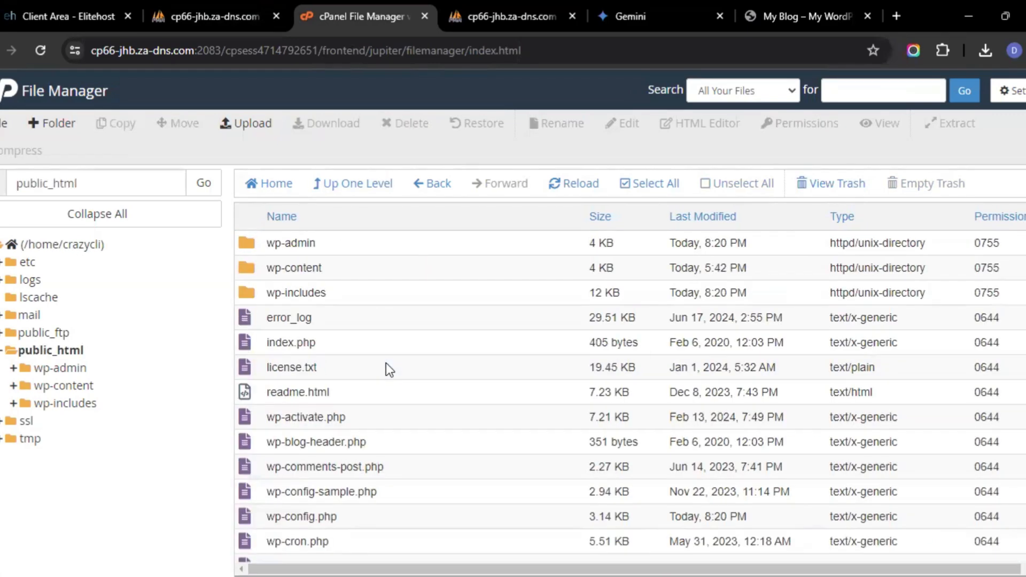
{"action": "double_click", "coordinate": [374, 270]}
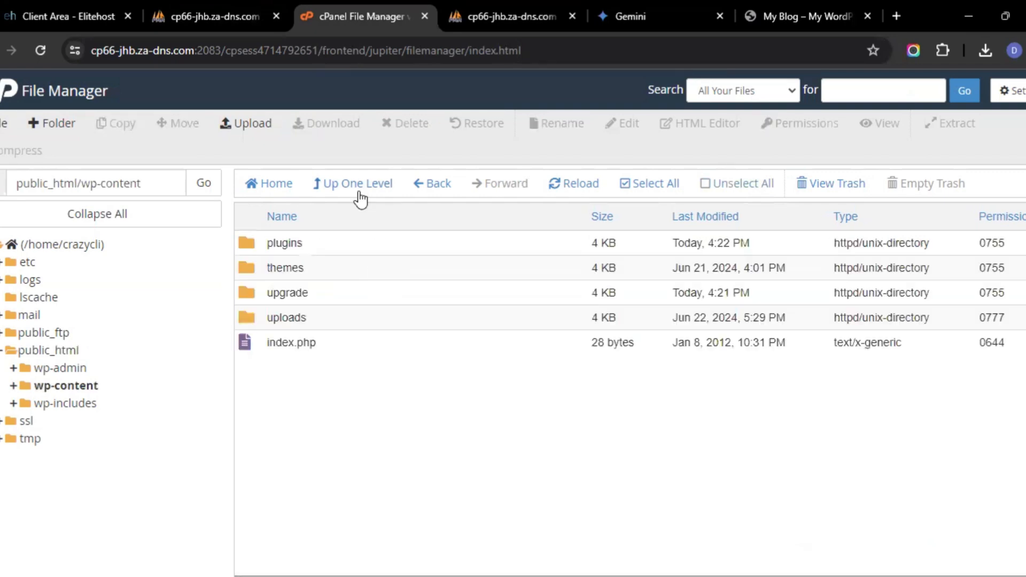
{"action": "left_click", "coordinate": [359, 193]}
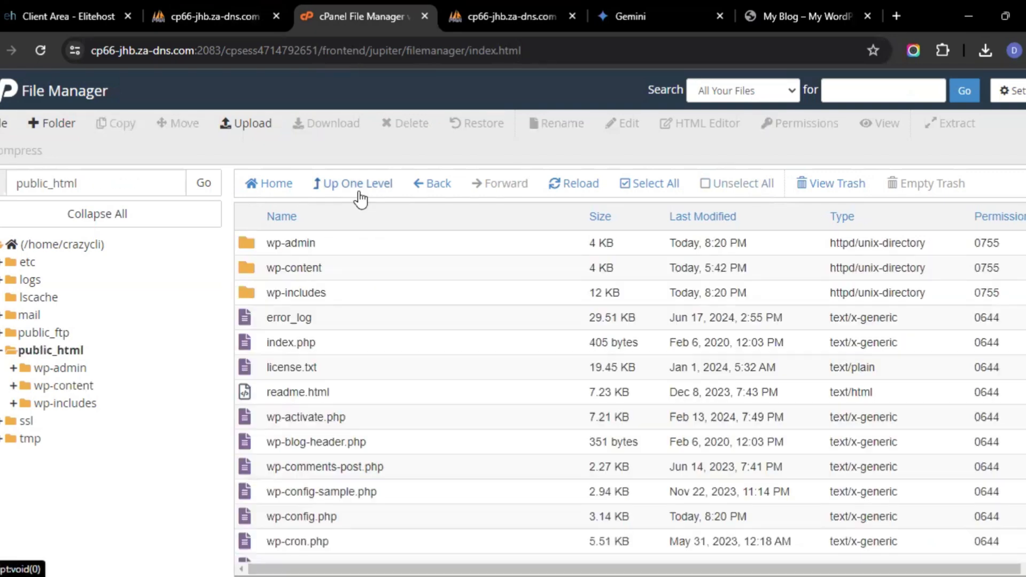
{"action": "left_click", "coordinate": [197, 16]}
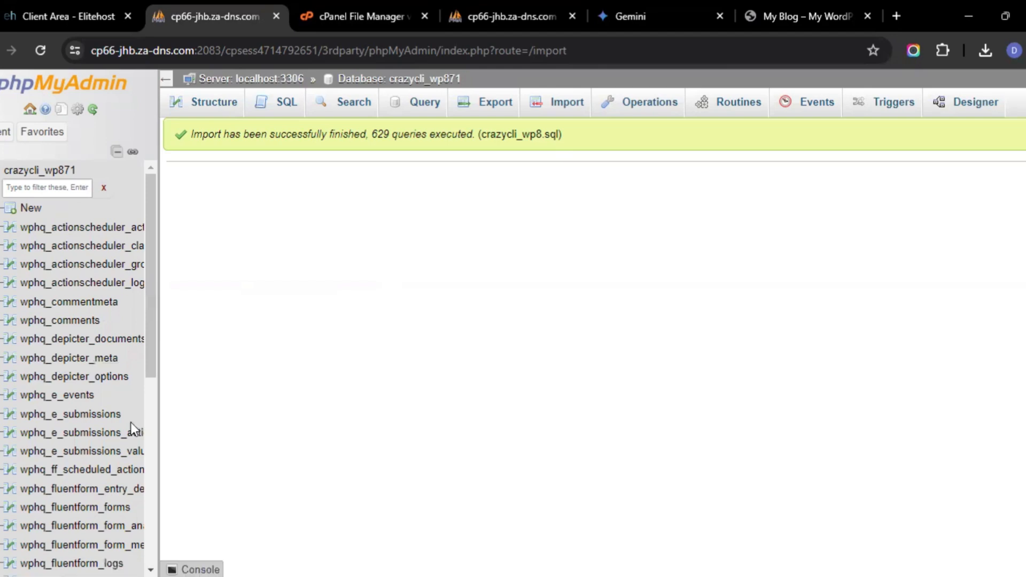
{"action": "scroll", "coordinate": [131, 422], "scroll_direction": "down", "scroll_amount": 3}
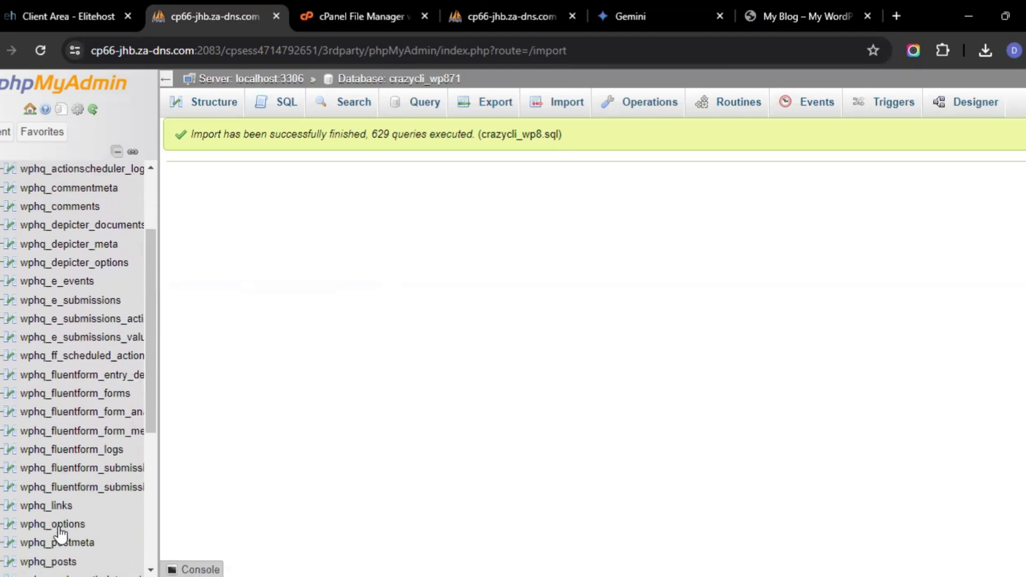
{"action": "left_click", "coordinate": [60, 535]}
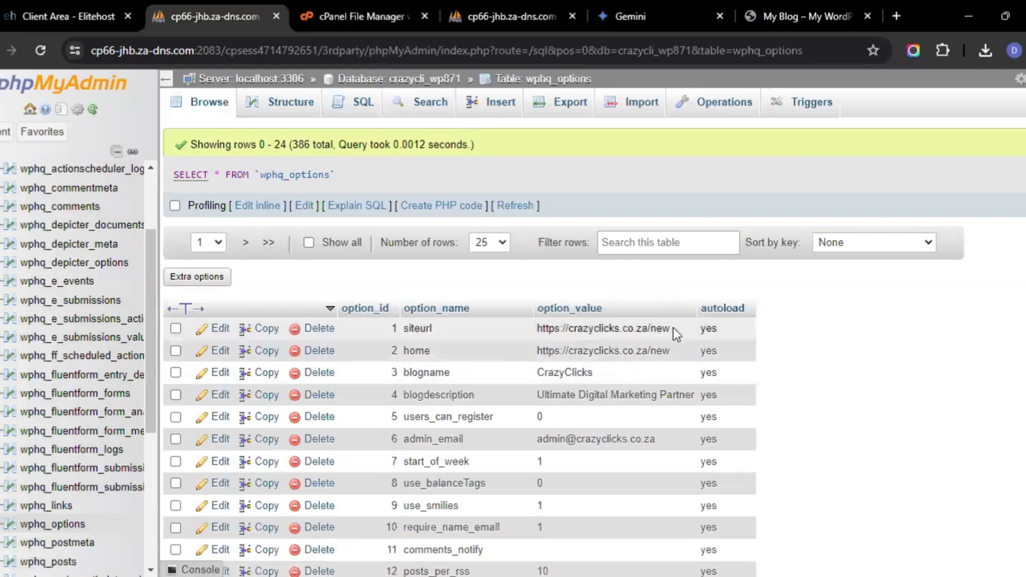
{"action": "left_click", "coordinate": [220, 333]}
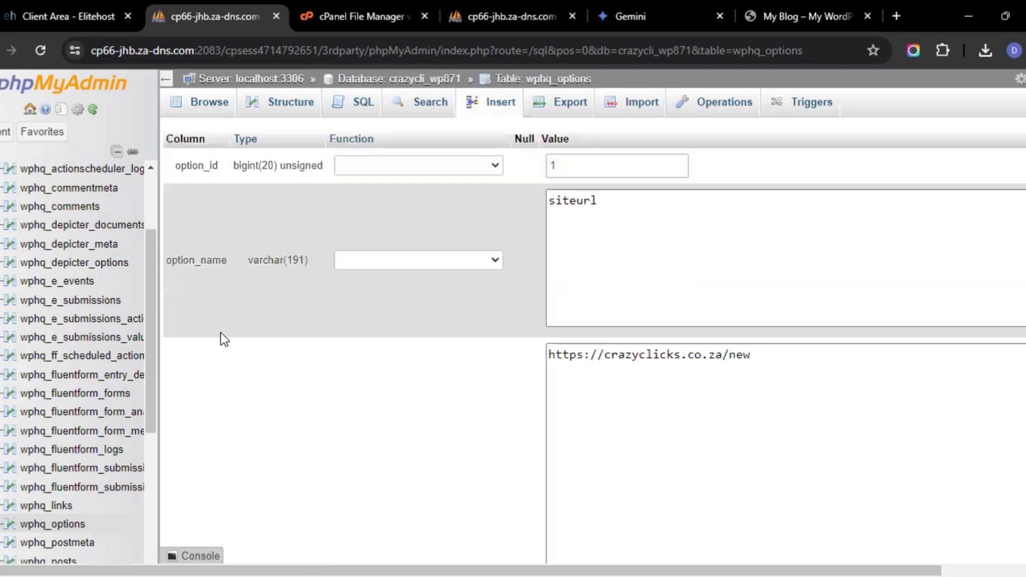
{"action": "left_click", "coordinate": [771, 365]}
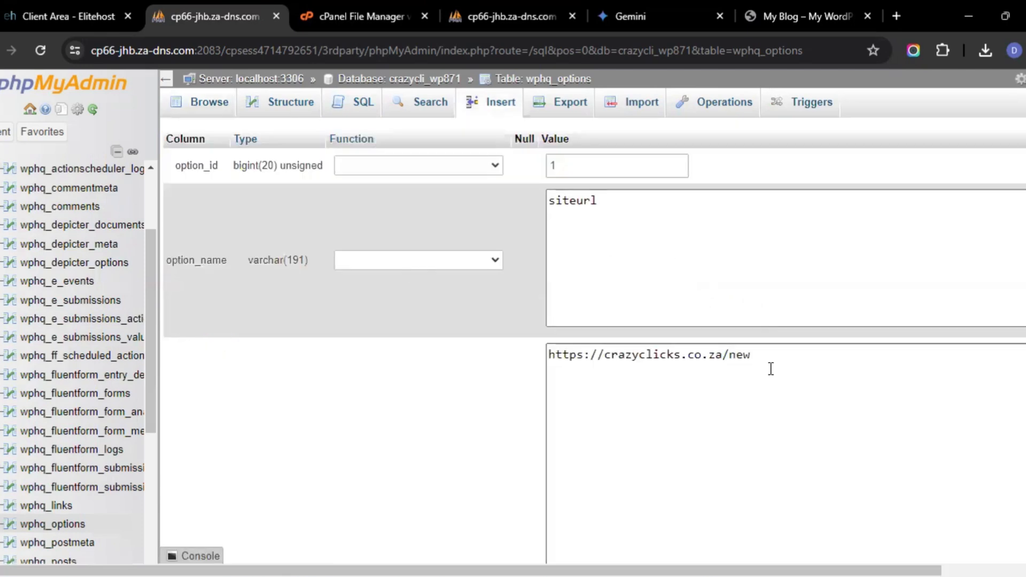
{"action": "key", "text": "BackSpace"}
{"action": "key", "text": "BackSpace"}
{"action": "key", "text": "BackSpace"}
{"action": "key", "text": "BackSpace"}
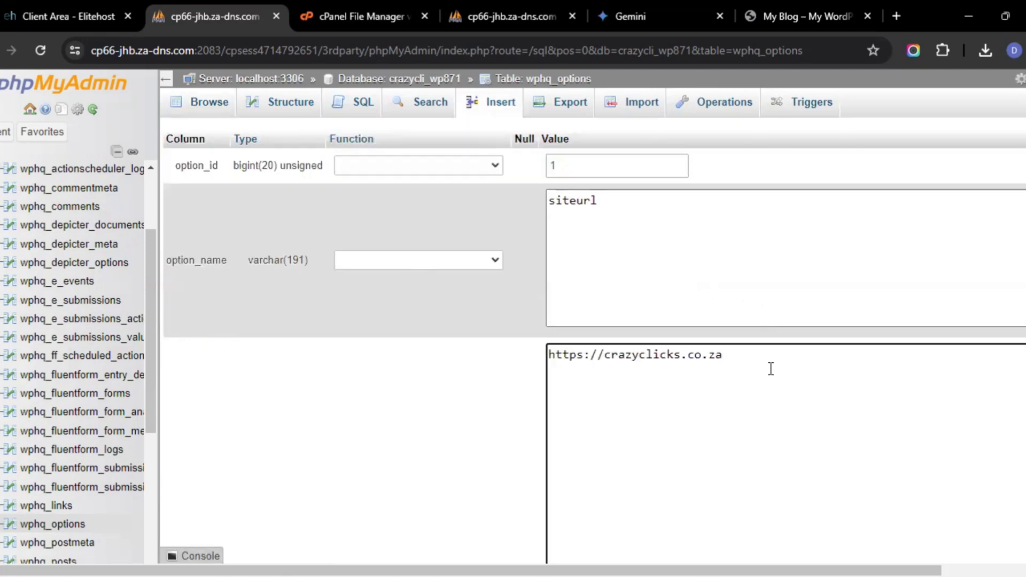
{"action": "scroll", "coordinate": [771, 369], "scroll_direction": "down", "scroll_amount": 8}
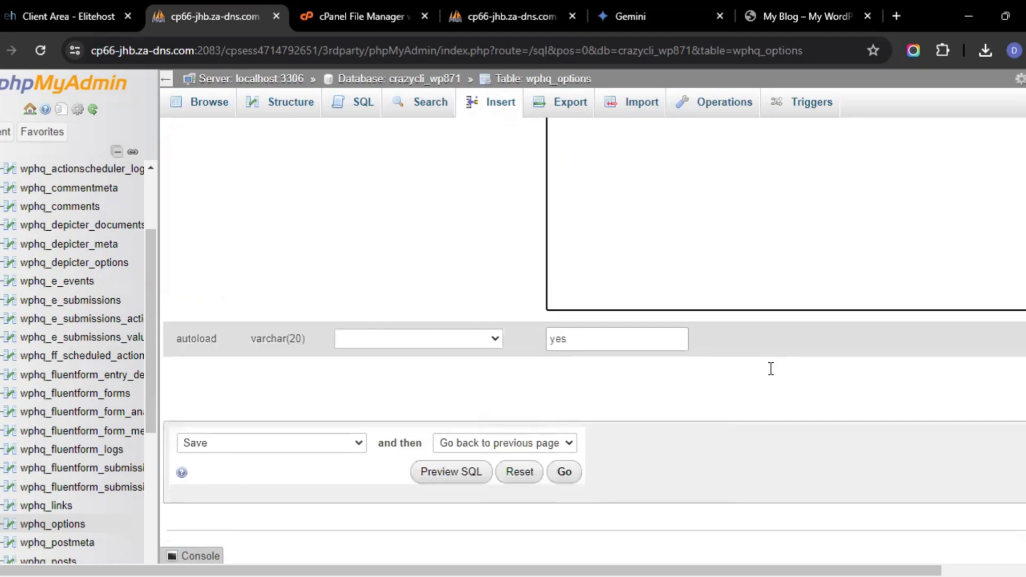
{"action": "left_click", "coordinate": [566, 473]}
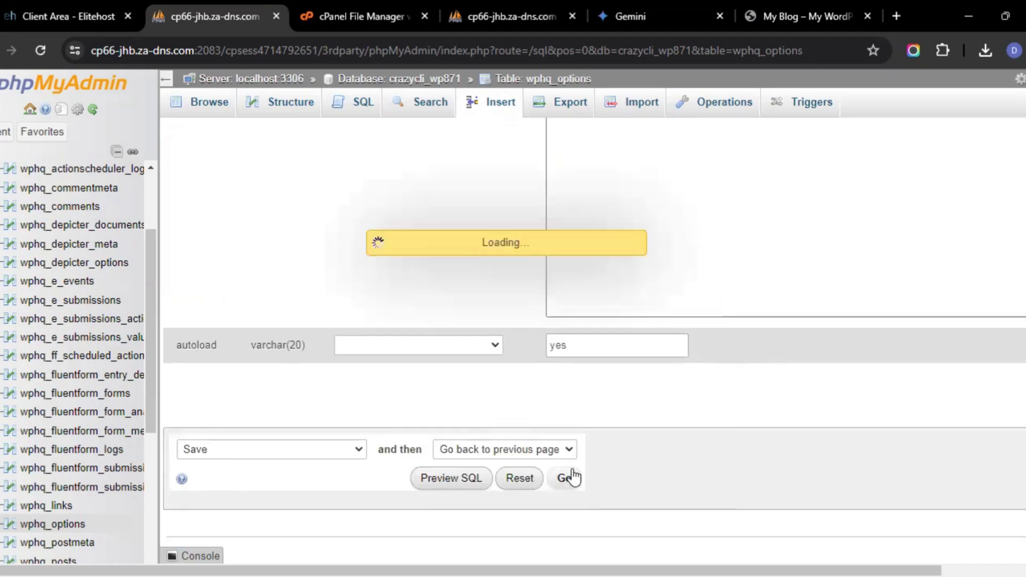
{"action": "scroll", "coordinate": [572, 470], "scroll_direction": "down", "scroll_amount": 2}
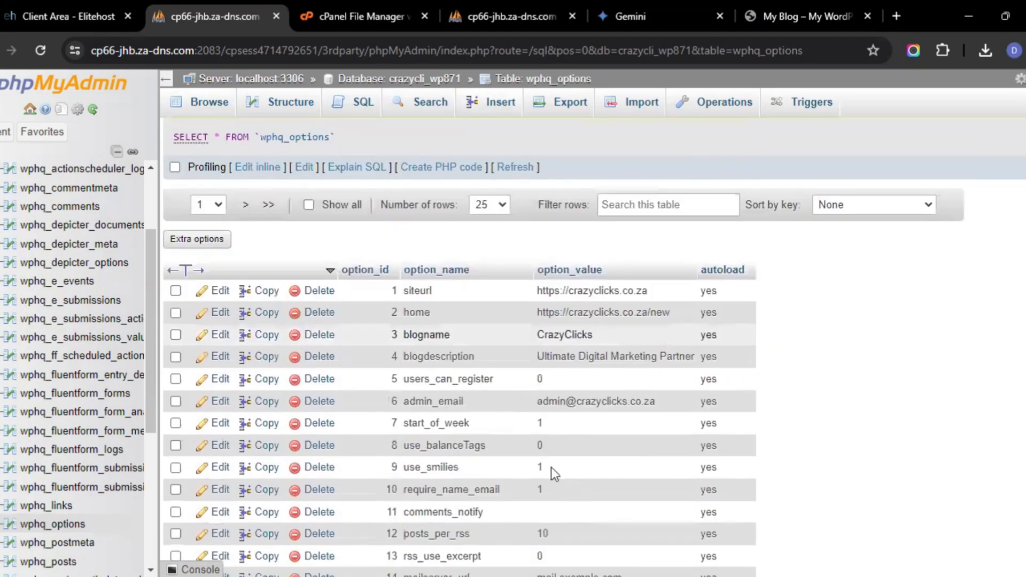
{"action": "left_click", "coordinate": [211, 313]}
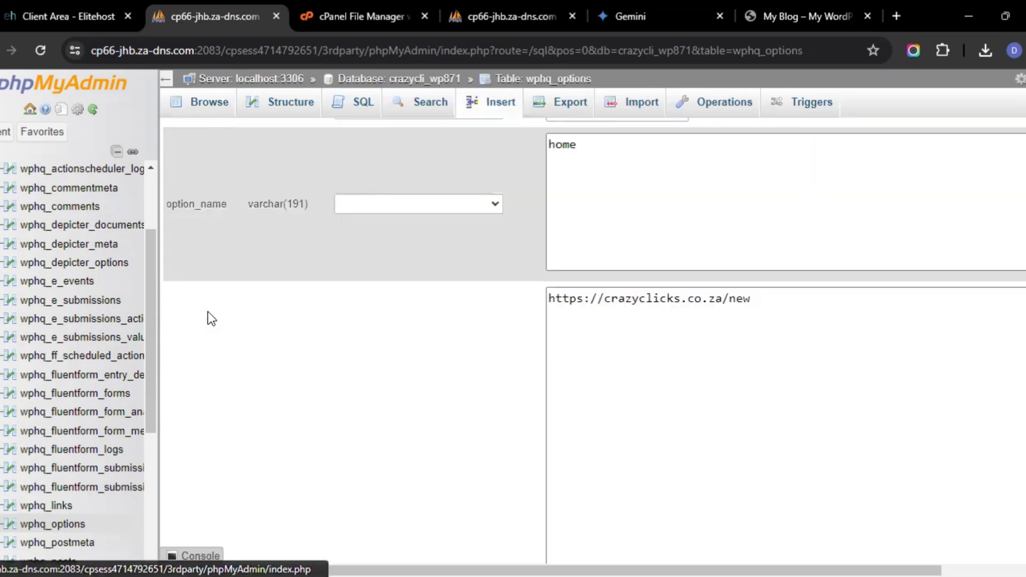
{"action": "left_click", "coordinate": [751, 353]}
{"action": "key", "text": "BackSpace"}
{"action": "key", "text": "BackSpace"}
{"action": "key", "text": "BackSpace"}
{"action": "key", "text": "BackSpace"}
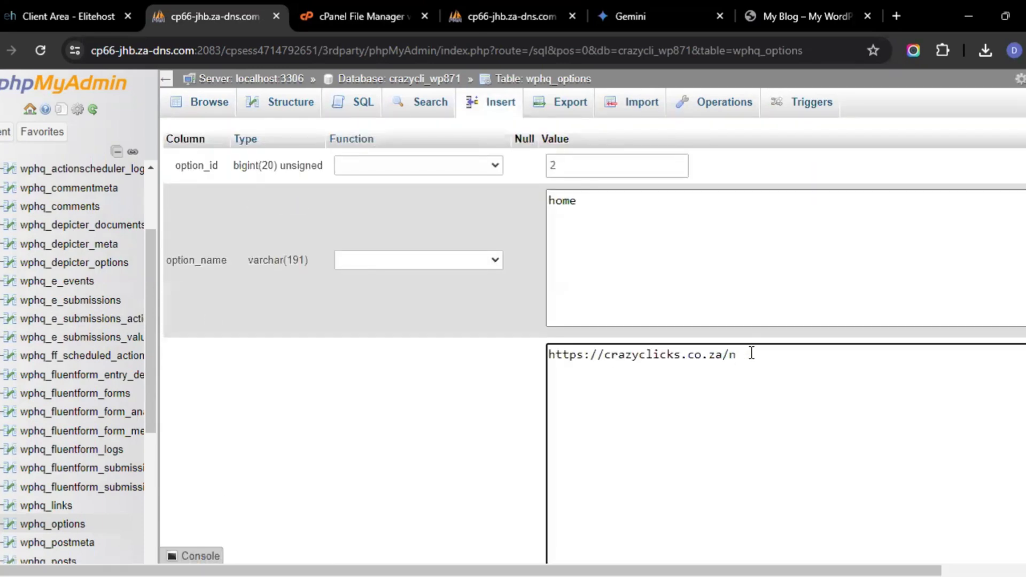
{"action": "scroll", "coordinate": [751, 354], "scroll_direction": "down", "scroll_amount": 7}
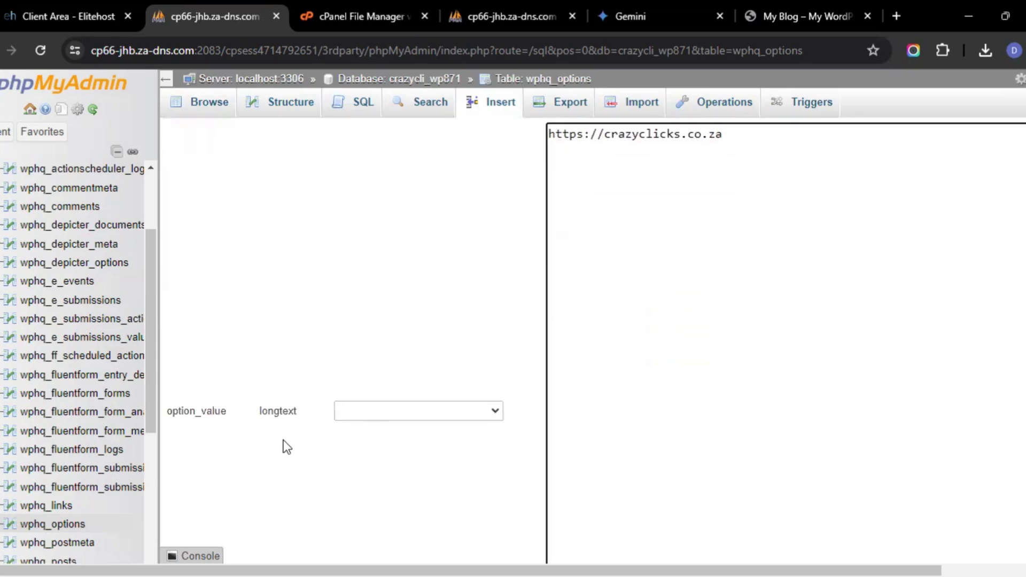
{"action": "left_click", "coordinate": [564, 473]}
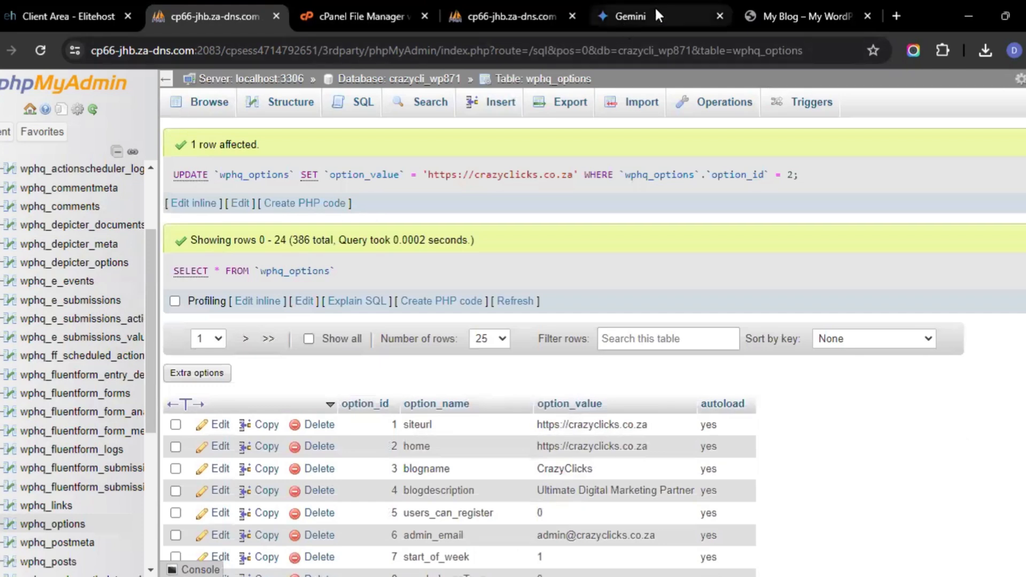
Reload the crazyclicks.co.za site in its browser tab and examine the page that loads
{"action": "left_click", "coordinate": [775, 18]}
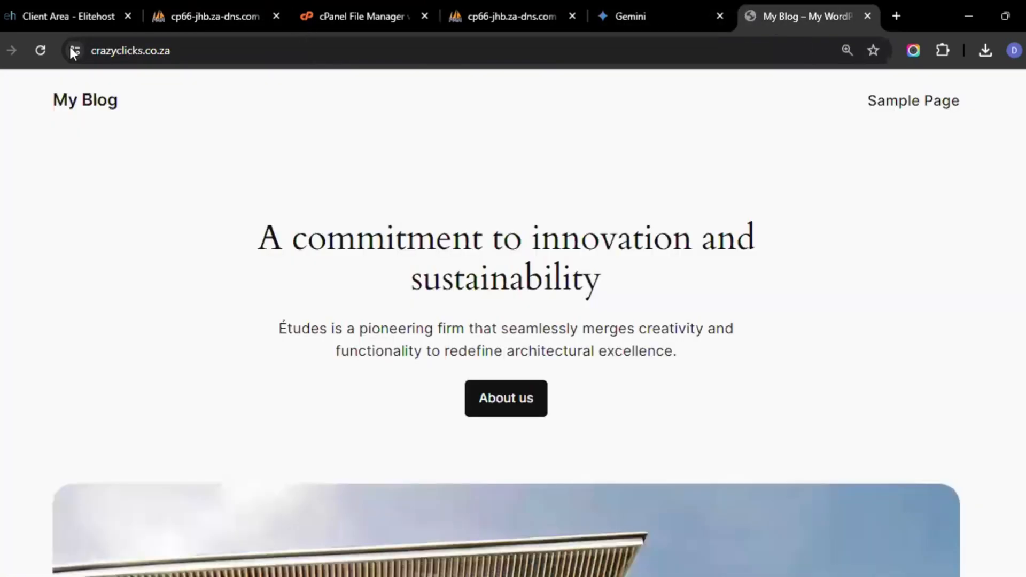
{"action": "left_click", "coordinate": [42, 51]}
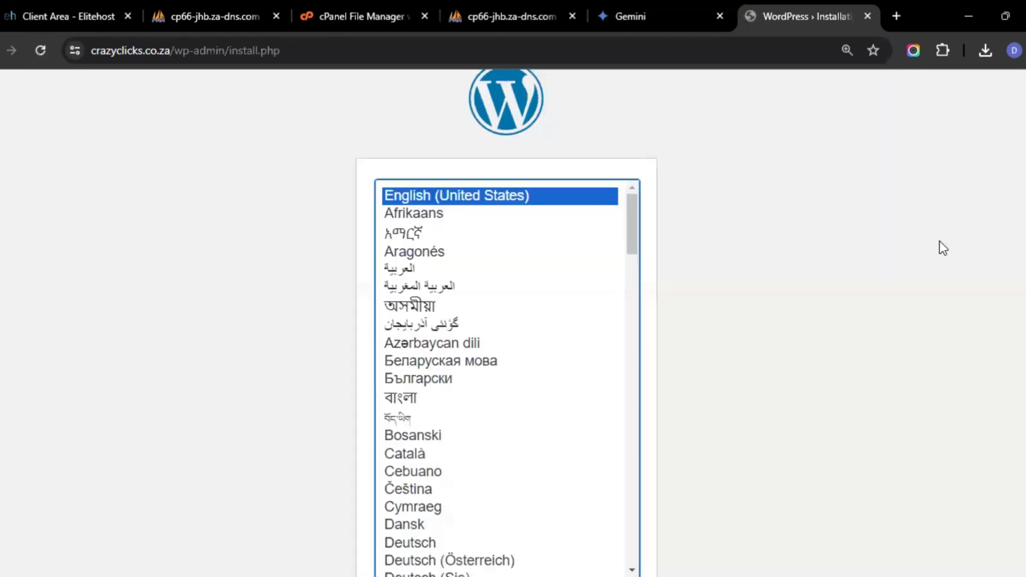
{"action": "scroll", "coordinate": [939, 242], "scroll_direction": "down", "scroll_amount": 2}
{"action": "scroll", "coordinate": [944, 332], "scroll_direction": "up", "scroll_amount": 3}
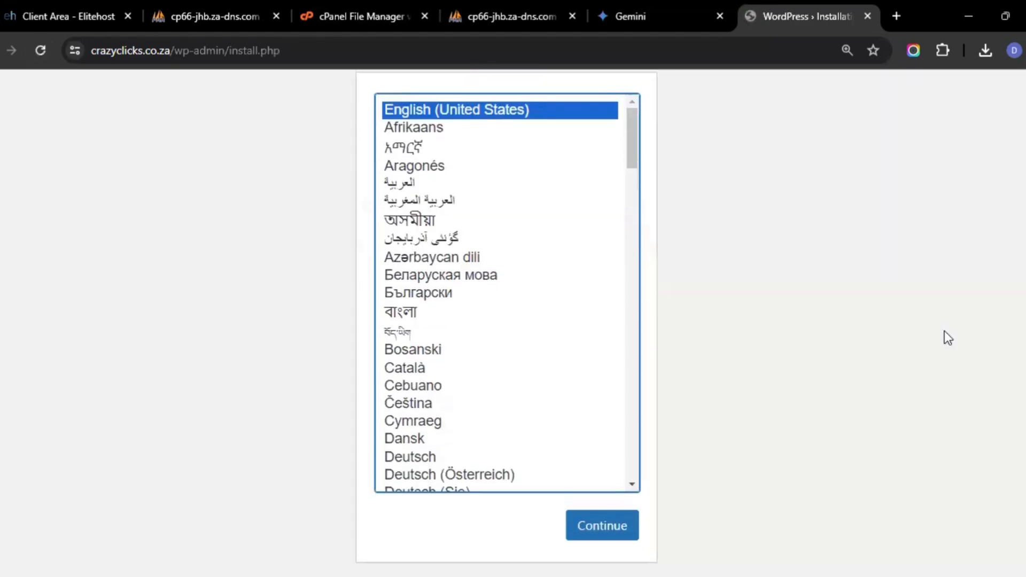
{"action": "scroll", "coordinate": [944, 332], "scroll_direction": "down", "scroll_amount": 3}
{"action": "left_click", "coordinate": [936, 454]}
{"action": "scroll", "coordinate": [936, 454], "scroll_direction": "up", "scroll_amount": 3}
{"action": "scroll", "coordinate": [936, 453], "scroll_direction": "down", "scroll_amount": 3}
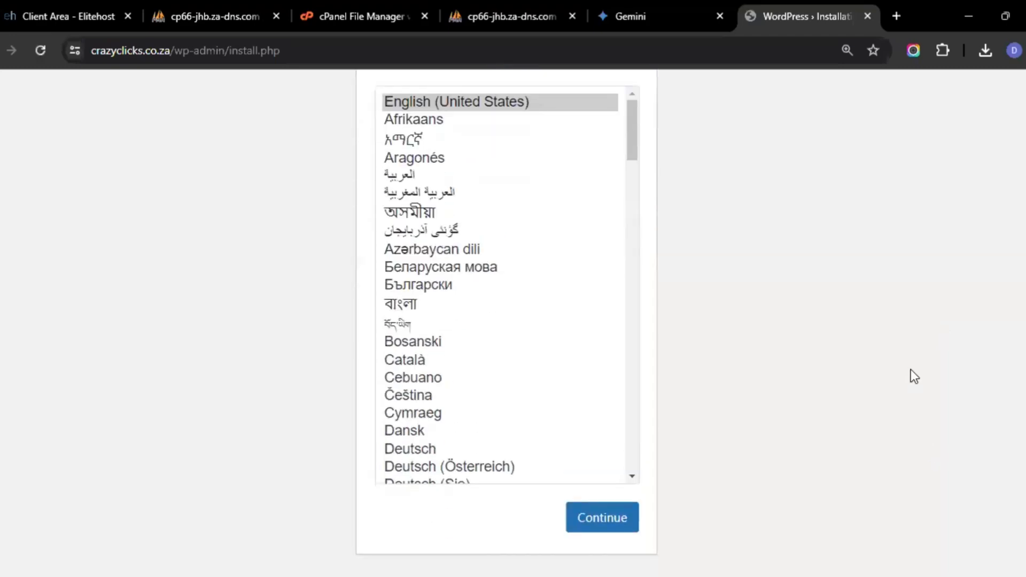
Open the crazycli_wp871 database in phpMyAdmin and copy the wphq_ table prefix from a table name
{"action": "scroll", "coordinate": [911, 367], "scroll_direction": "up", "scroll_amount": 2}
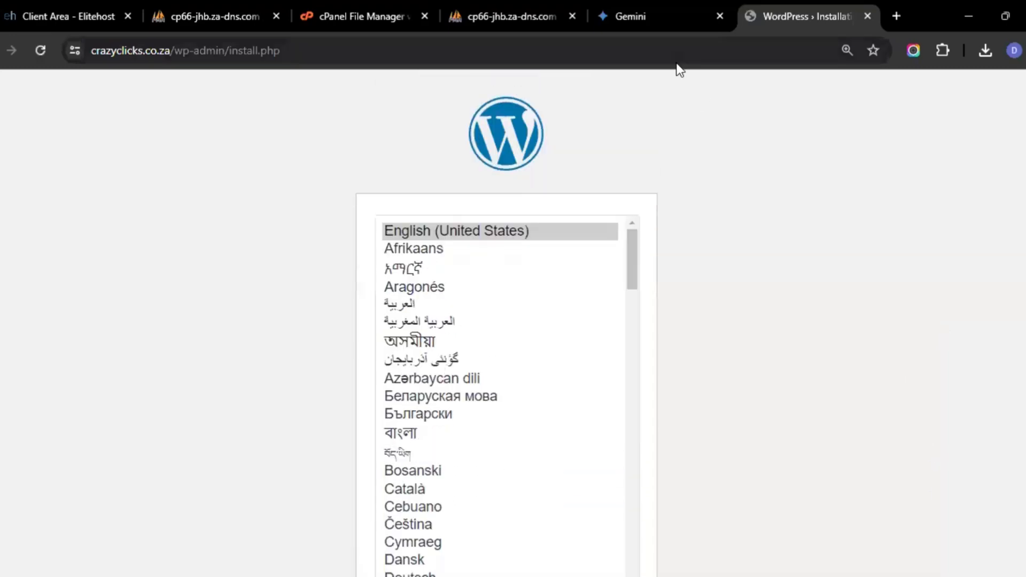
{"action": "left_click", "coordinate": [507, 23]}
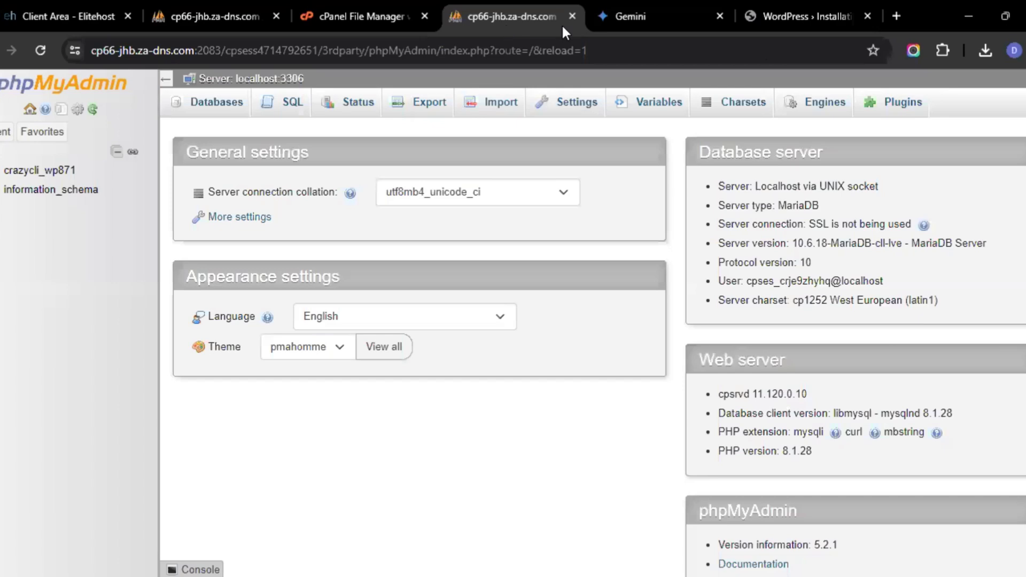
{"action": "left_click", "coordinate": [31, 172]}
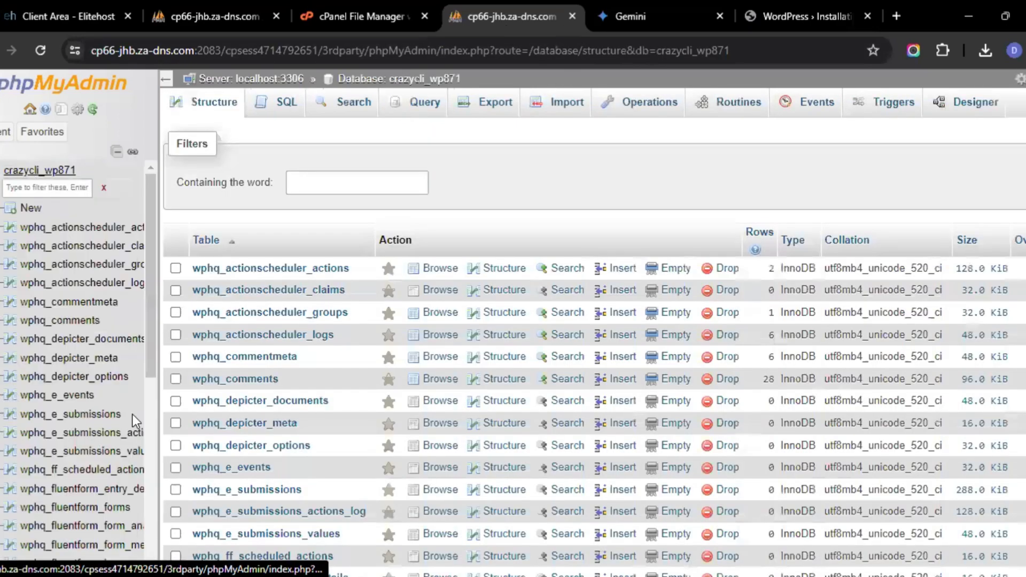
{"action": "scroll", "coordinate": [133, 414], "scroll_direction": "down", "scroll_amount": 4}
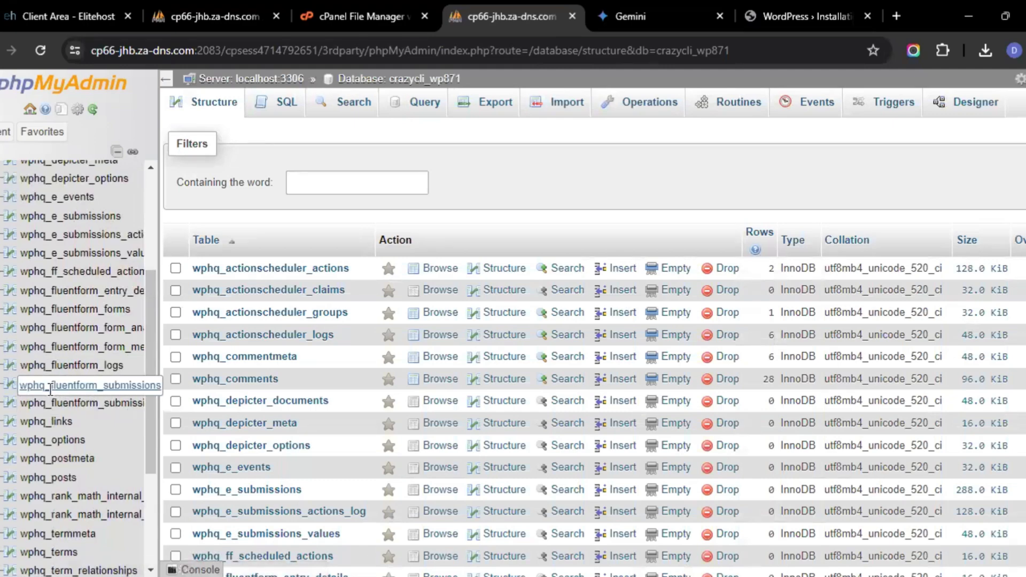
{"action": "left_click_drag", "start_coordinate": [52, 391], "coordinate": [47, 386]}
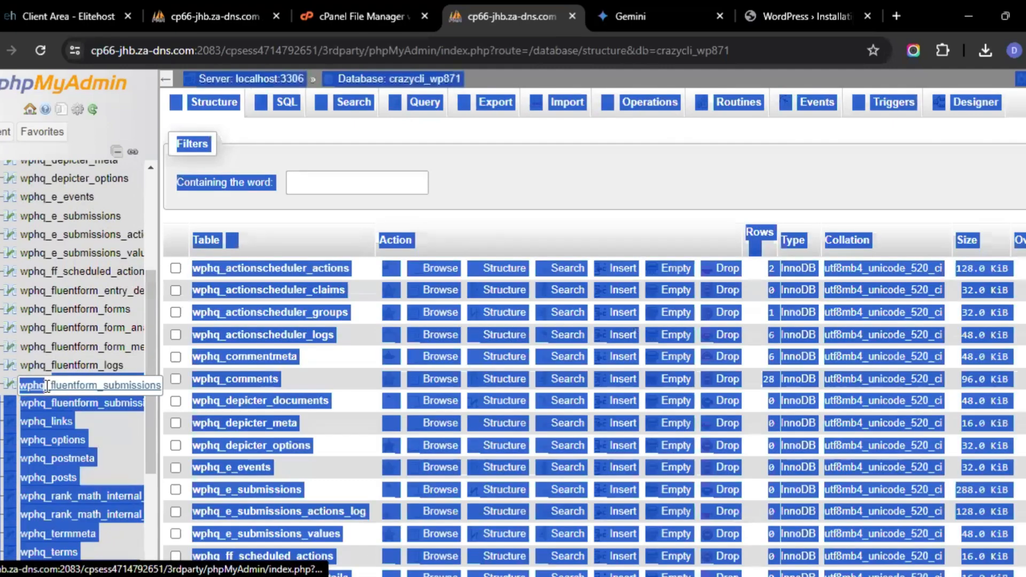
{"action": "left_click", "coordinate": [300, 221]}
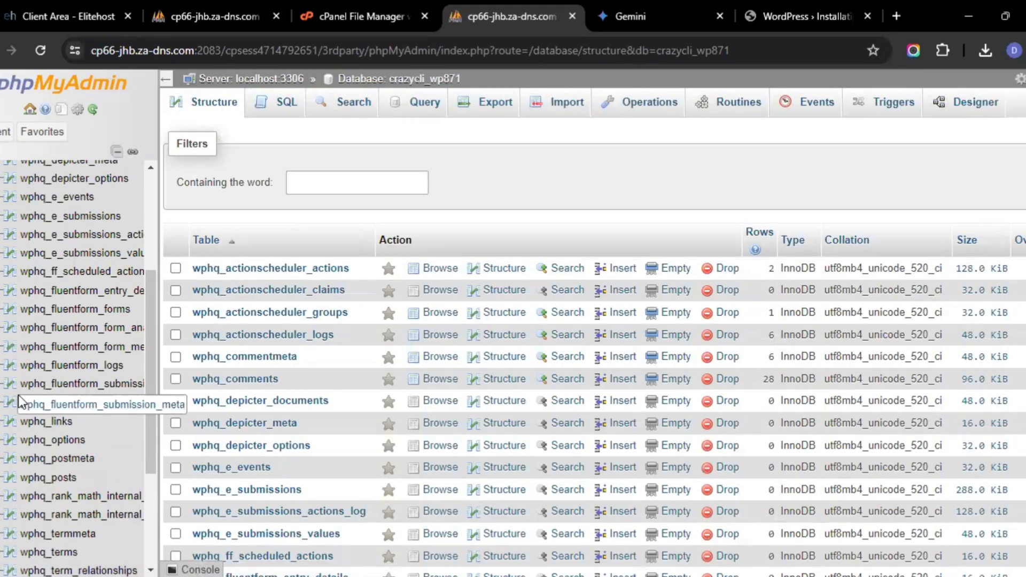
{"action": "left_click_drag", "start_coordinate": [19, 402], "coordinate": [49, 406]}
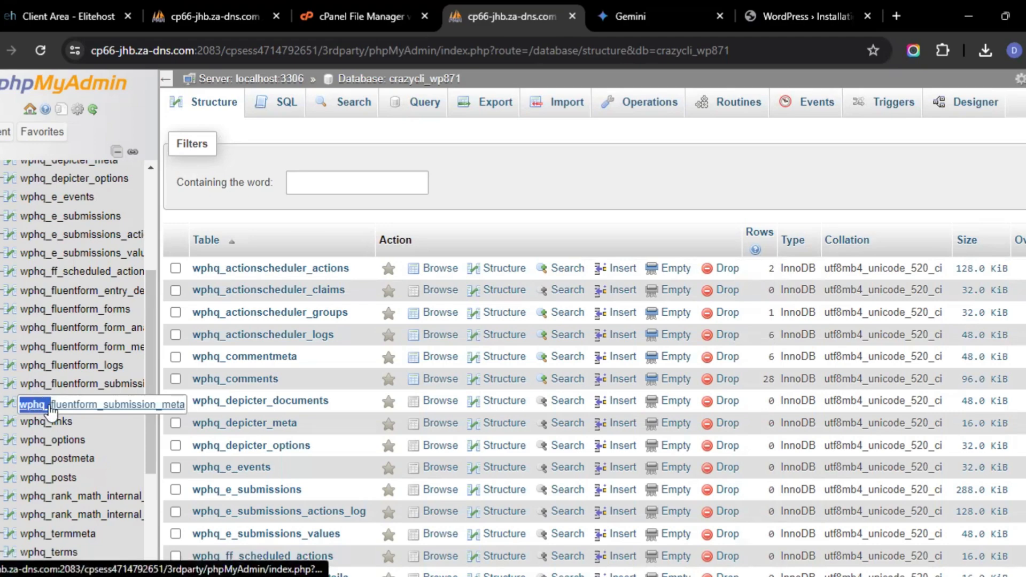
{"action": "right_click", "coordinate": [42, 406]}
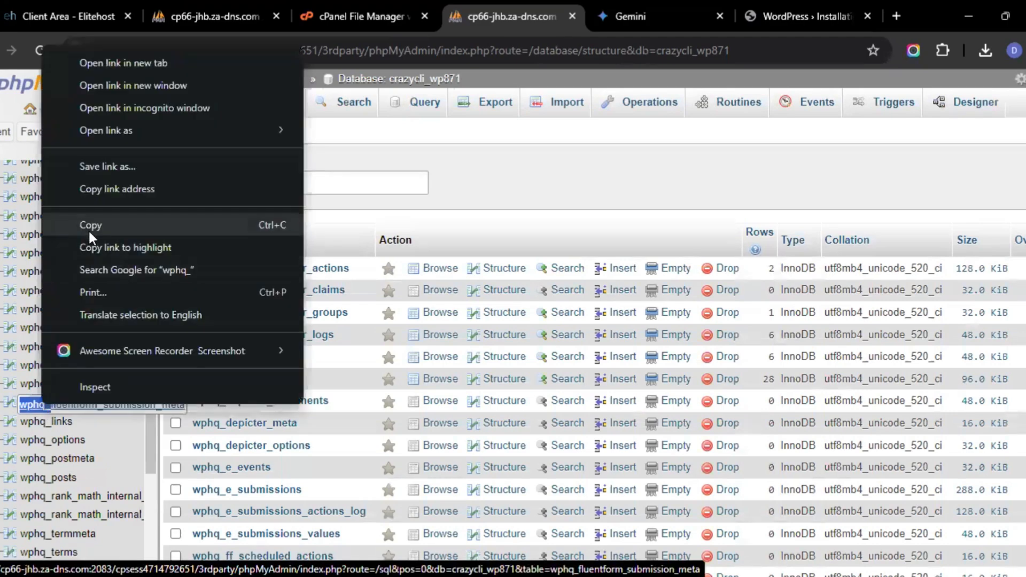
{"action": "left_click", "coordinate": [88, 229]}
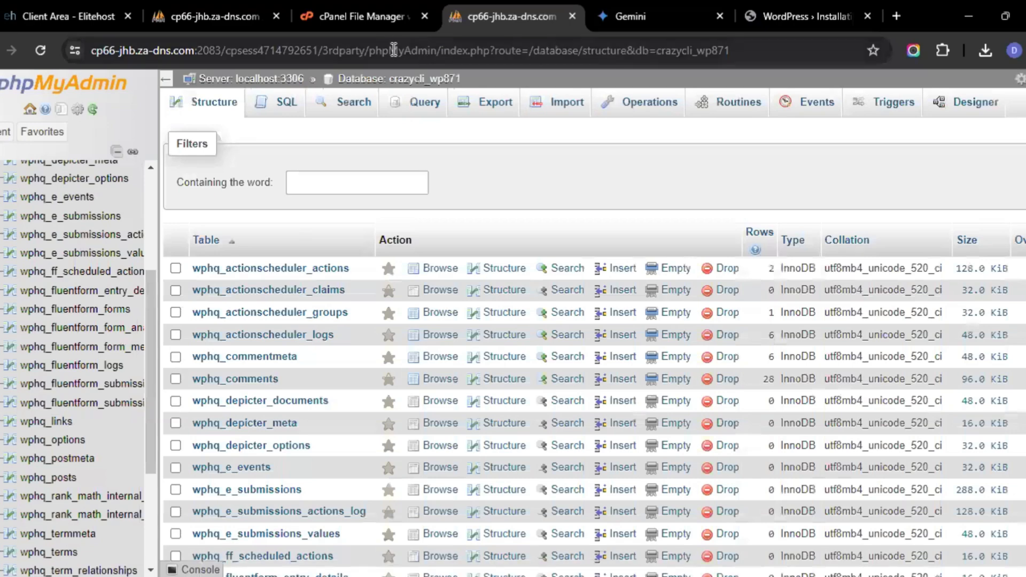
Open public_html/wp-config.php in the File Manager editor, set $table_prefix to 'wphq_', and save the changes
{"action": "left_click", "coordinate": [348, 13]}
{"action": "scroll", "coordinate": [435, 390], "scroll_direction": "down", "scroll_amount": 2}
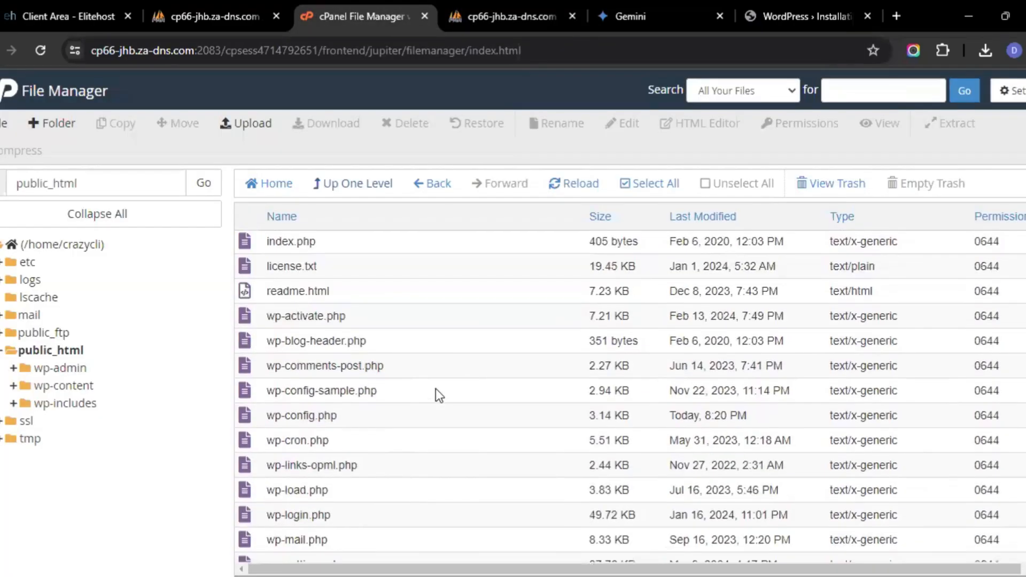
{"action": "left_click", "coordinate": [364, 419]}
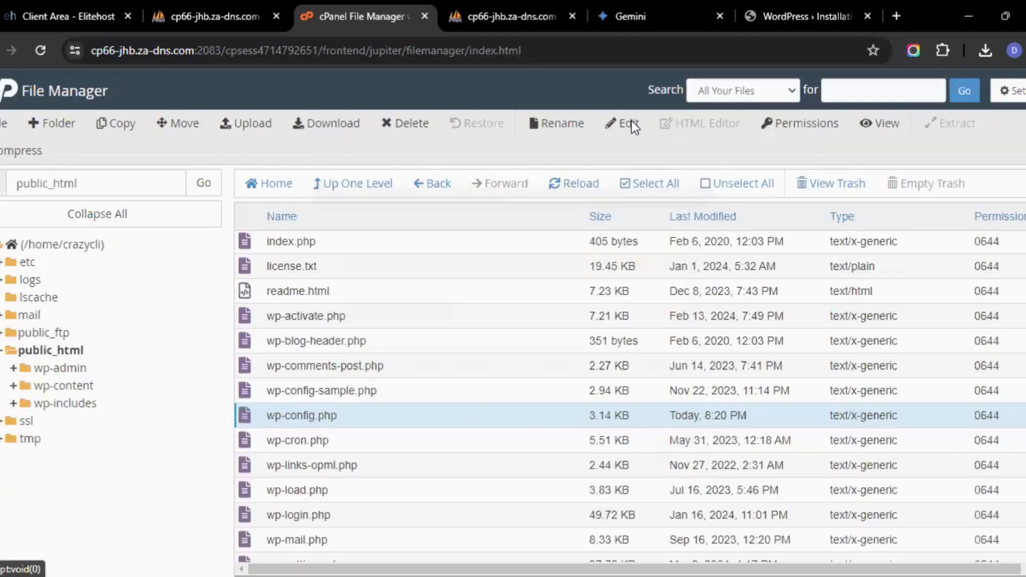
{"action": "left_click", "coordinate": [630, 124]}
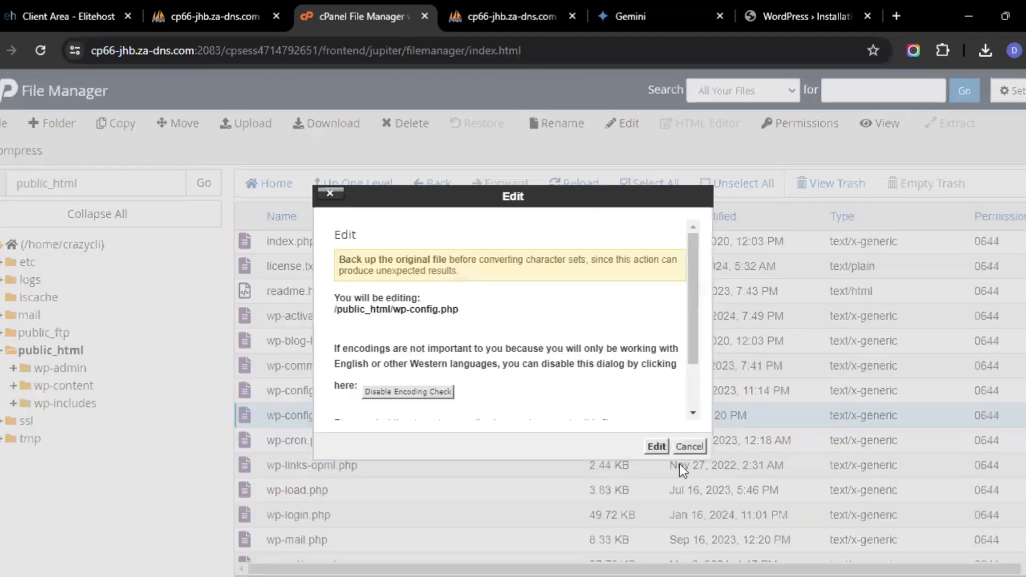
{"action": "left_click", "coordinate": [658, 447]}
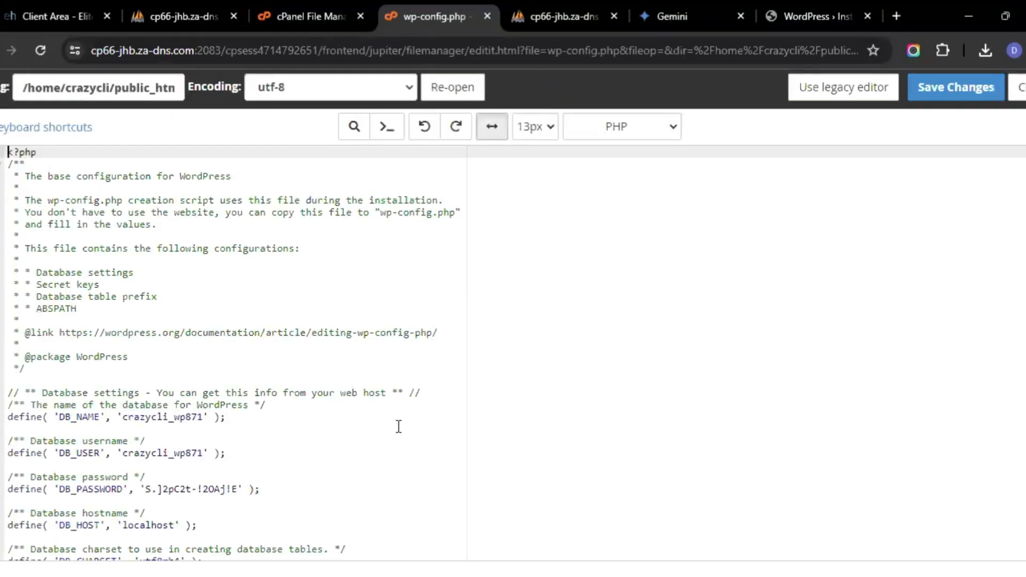
{"action": "scroll", "coordinate": [399, 427], "scroll_direction": "down", "scroll_amount": 2}
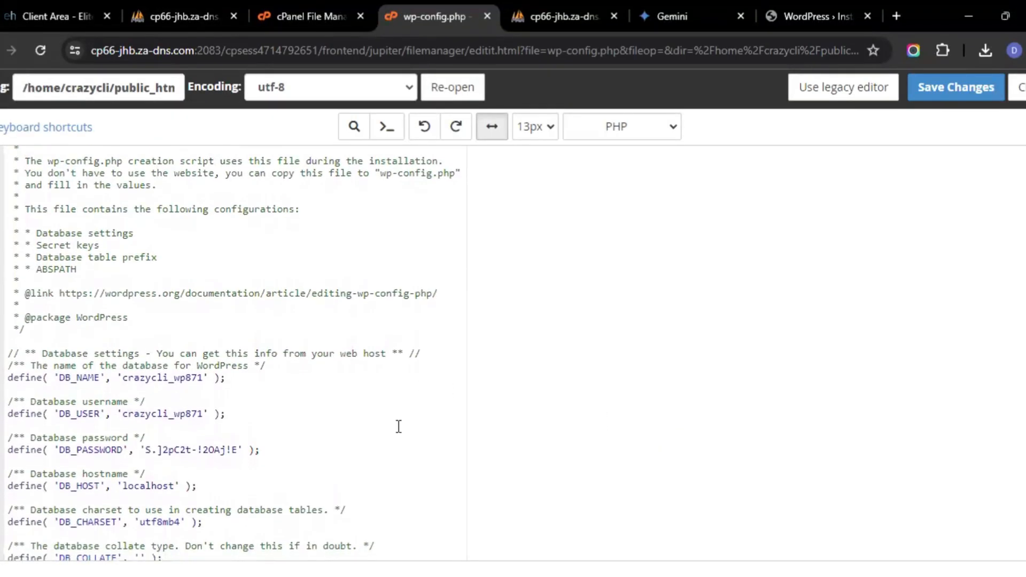
{"action": "scroll", "coordinate": [398, 426], "scroll_direction": "down", "scroll_amount": 2}
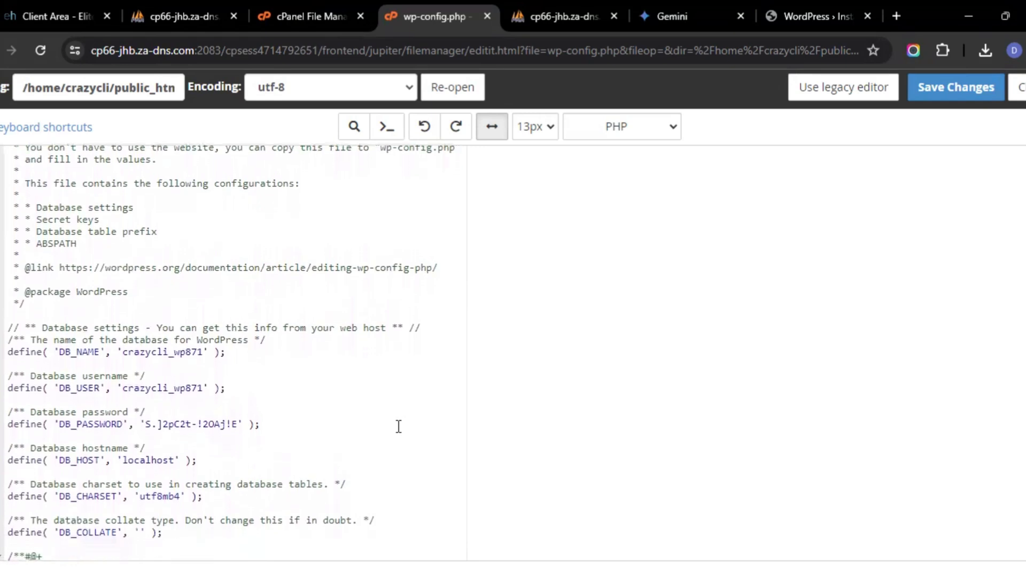
{"action": "scroll", "coordinate": [398, 427], "scroll_direction": "down", "scroll_amount": 3}
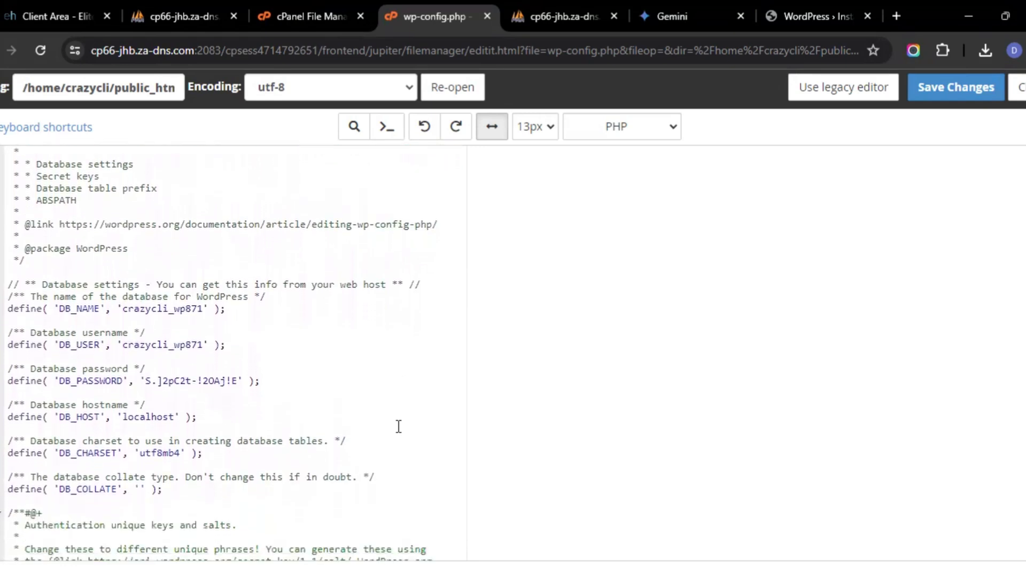
{"action": "scroll", "coordinate": [398, 427], "scroll_direction": "down", "scroll_amount": 4}
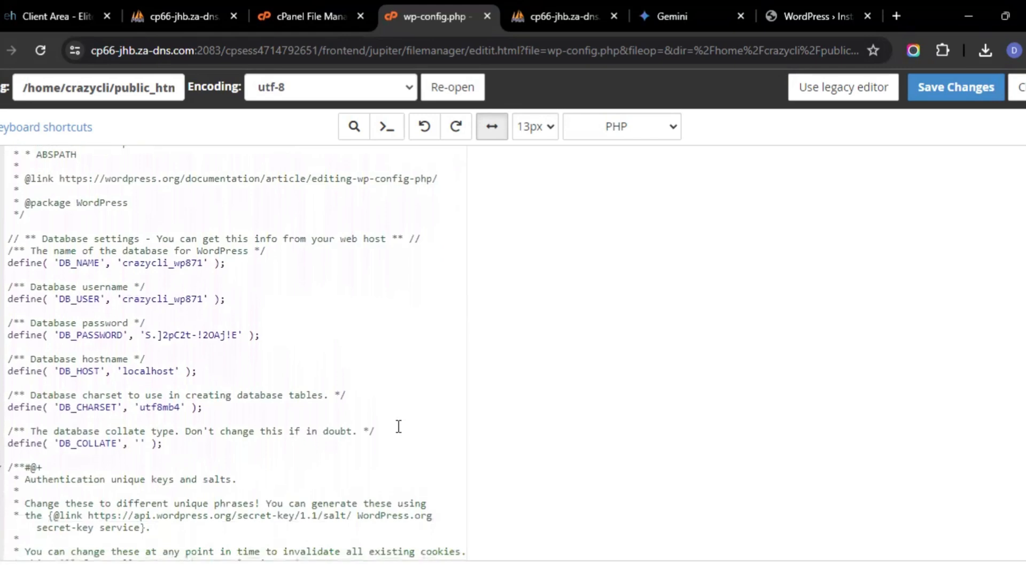
{"action": "scroll", "coordinate": [398, 427], "scroll_direction": "down", "scroll_amount": 5}
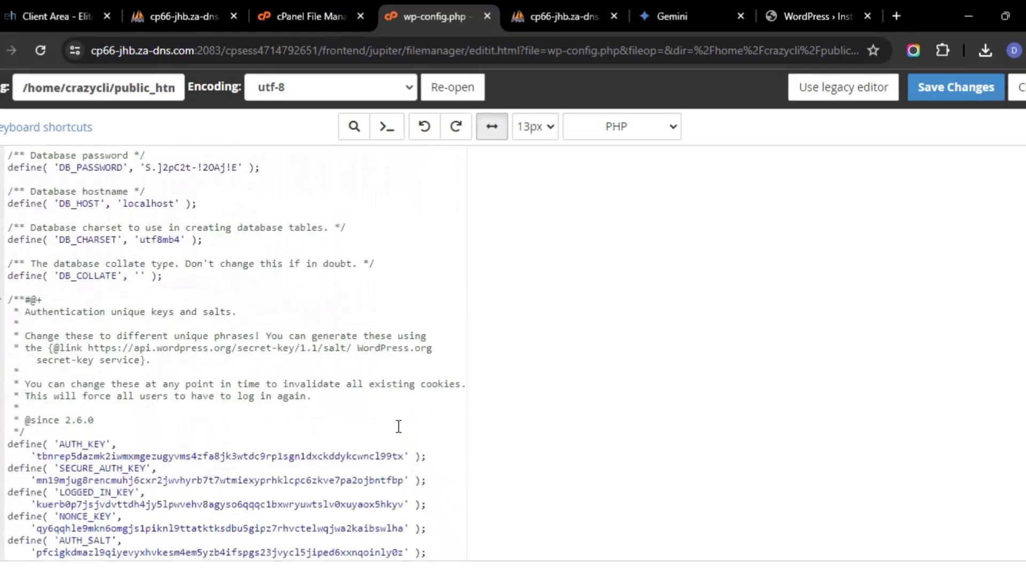
{"action": "scroll", "coordinate": [398, 426], "scroll_direction": "down", "scroll_amount": 8}
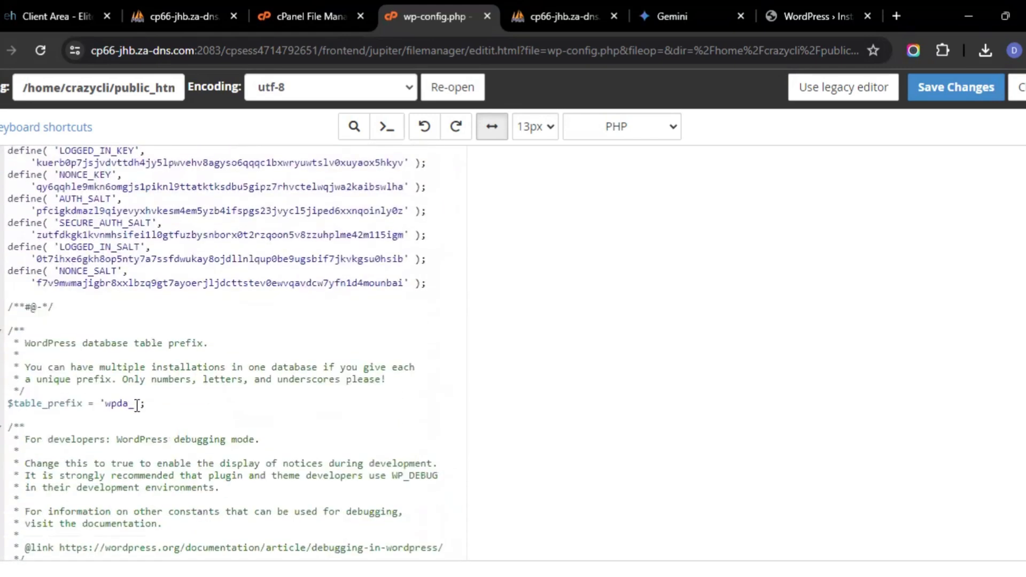
{"action": "left_click_drag", "start_coordinate": [136, 405], "coordinate": [107, 405]}
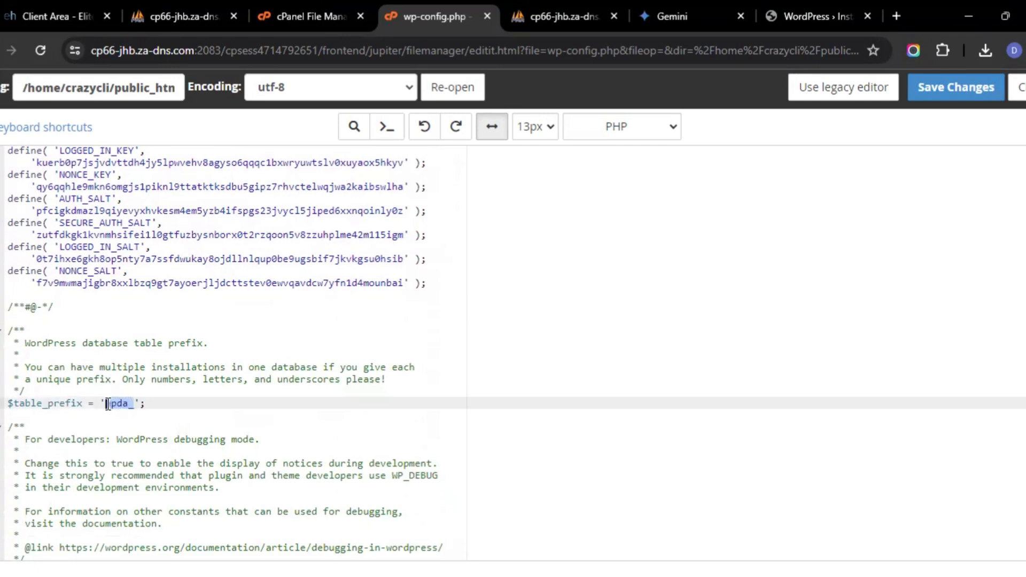
{"action": "type", "text": "wphq_"}
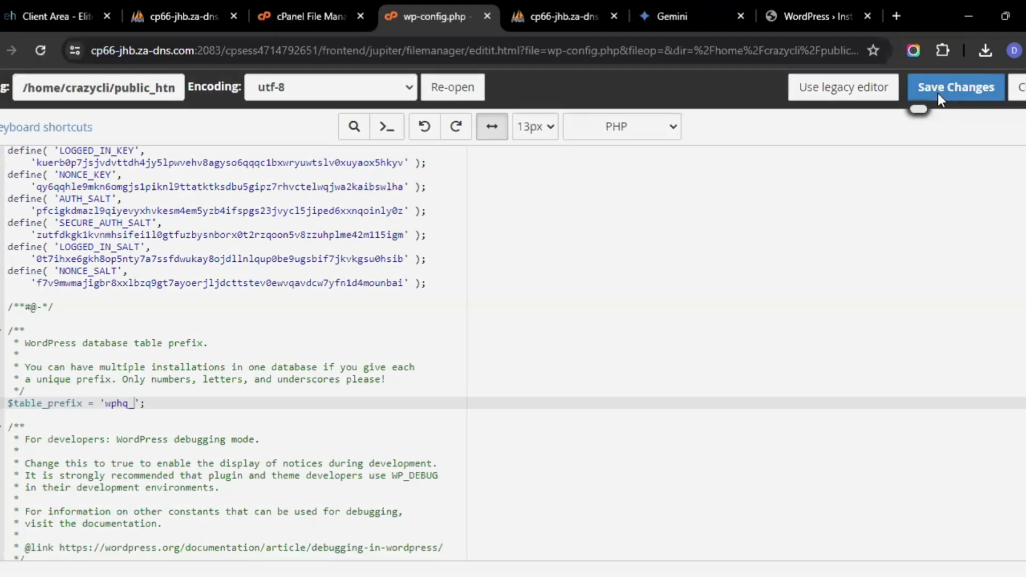
{"action": "left_click", "coordinate": [938, 95]}
{"action": "left_click", "coordinate": [818, 16]}
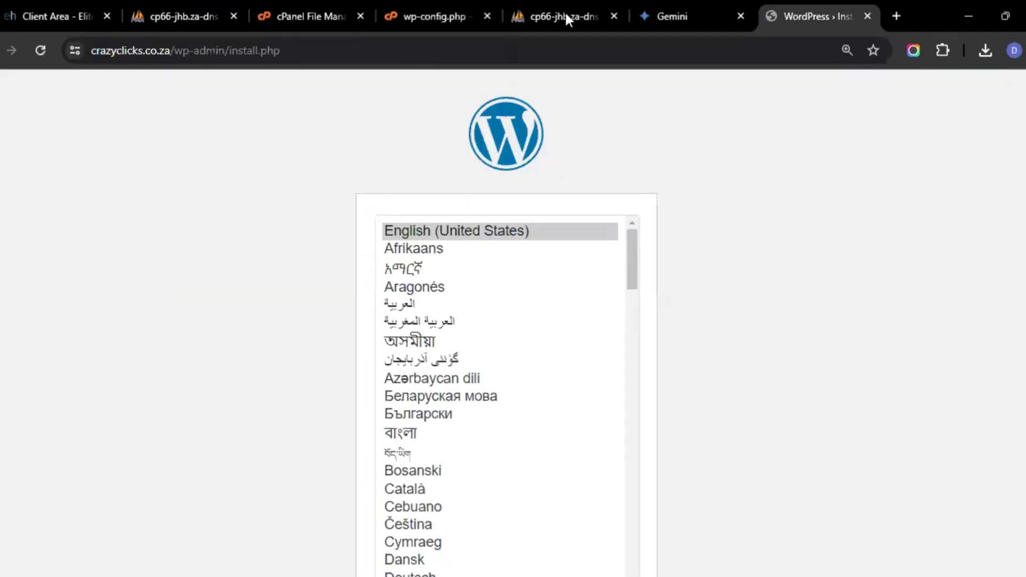
{"action": "left_click", "coordinate": [49, 55]}
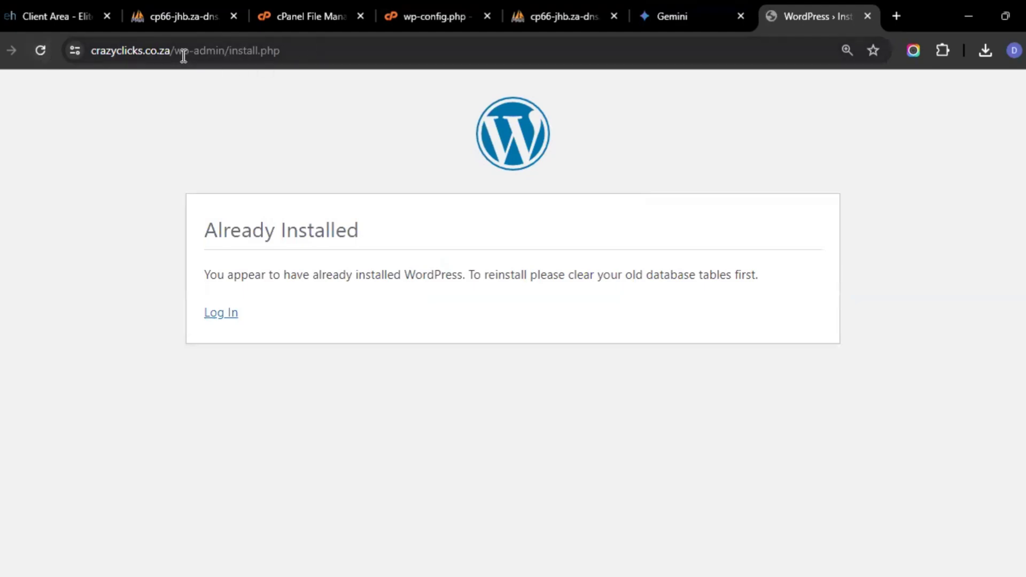
{"action": "left_click_drag", "start_coordinate": [170, 50], "coordinate": [344, 46]}
{"action": "key", "text": "BackSpace"}
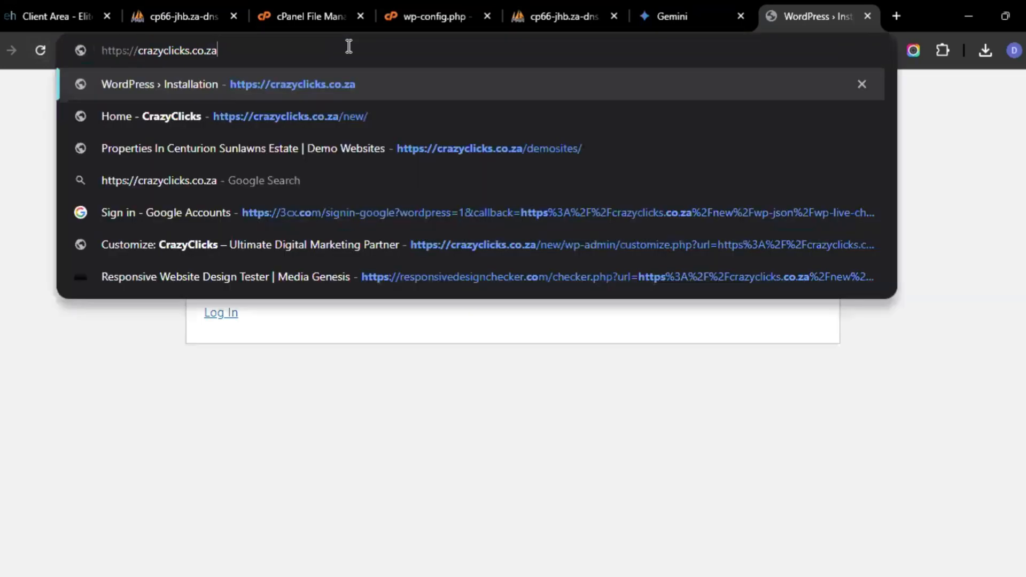
{"action": "key", "text": "Return"}
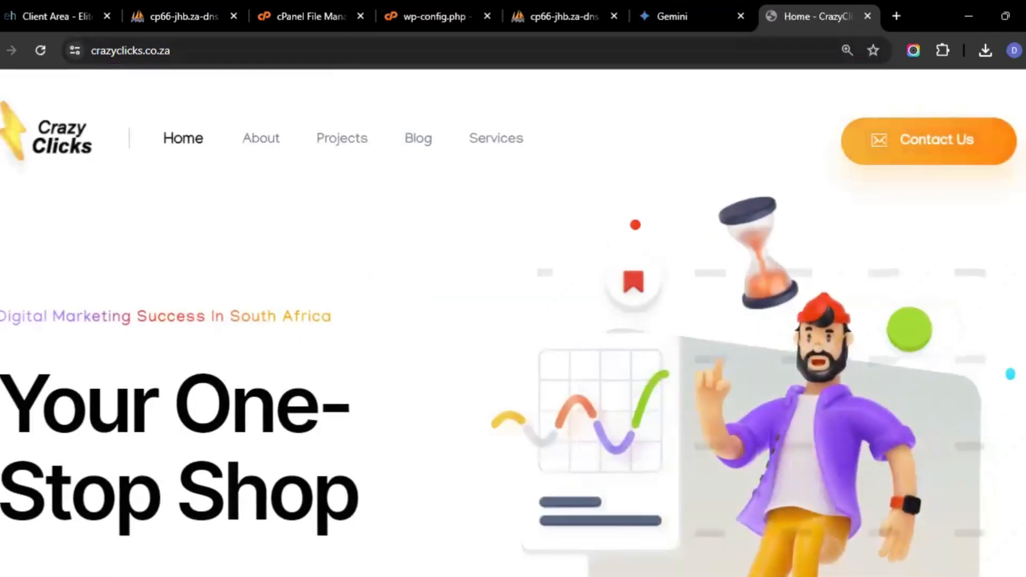
Scroll through the CrazyClicks home page to check the restored site
{"action": "scroll", "coordinate": [513, 321], "scroll_direction": "down", "scroll_amount": 10}
{"action": "scroll", "coordinate": [513, 320], "scroll_direction": "down", "scroll_amount": 15}
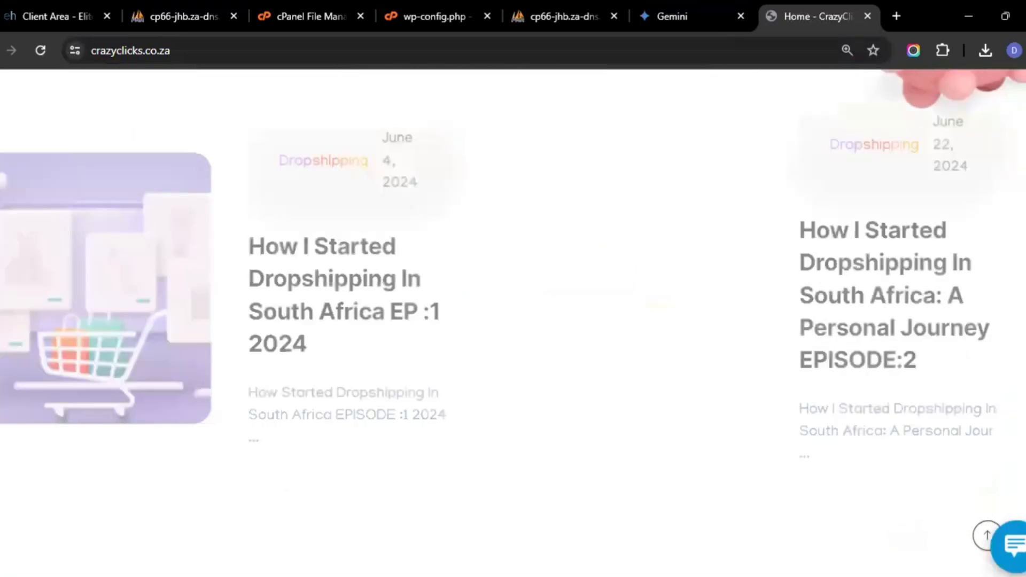
{"action": "scroll", "coordinate": [514, 321], "scroll_direction": "up", "scroll_amount": 10}
{"action": "scroll", "coordinate": [513, 320], "scroll_direction": "up", "scroll_amount": 10}
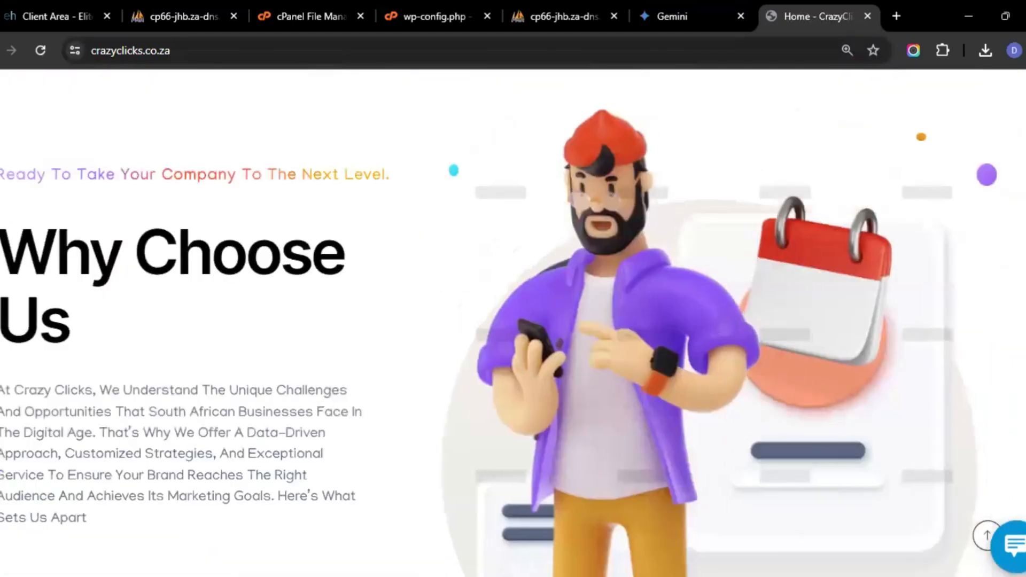
{"action": "scroll", "coordinate": [513, 321], "scroll_direction": "up", "scroll_amount": 5}
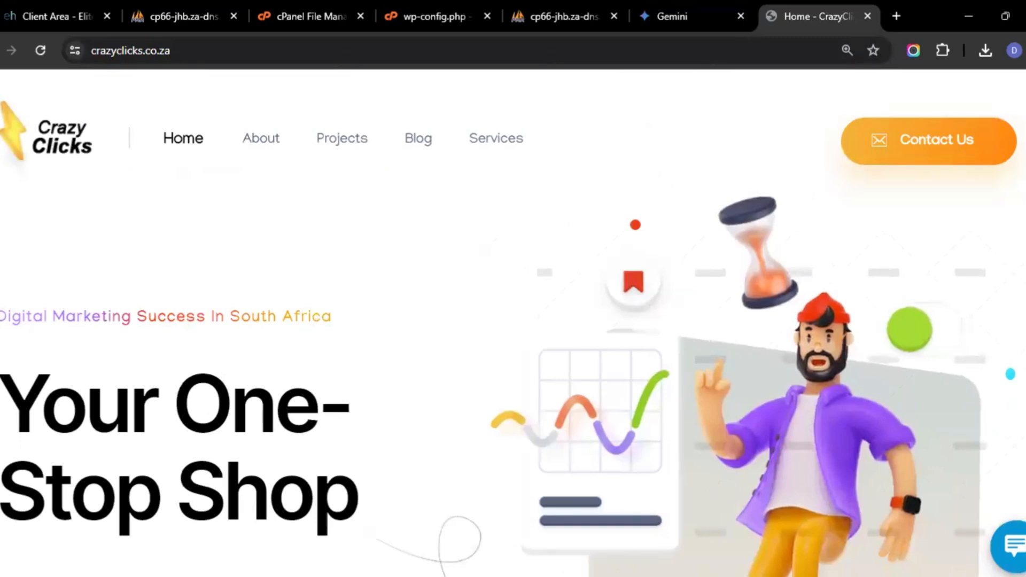
{"action": "scroll", "coordinate": [513, 321], "scroll_direction": "down", "scroll_amount": 15}
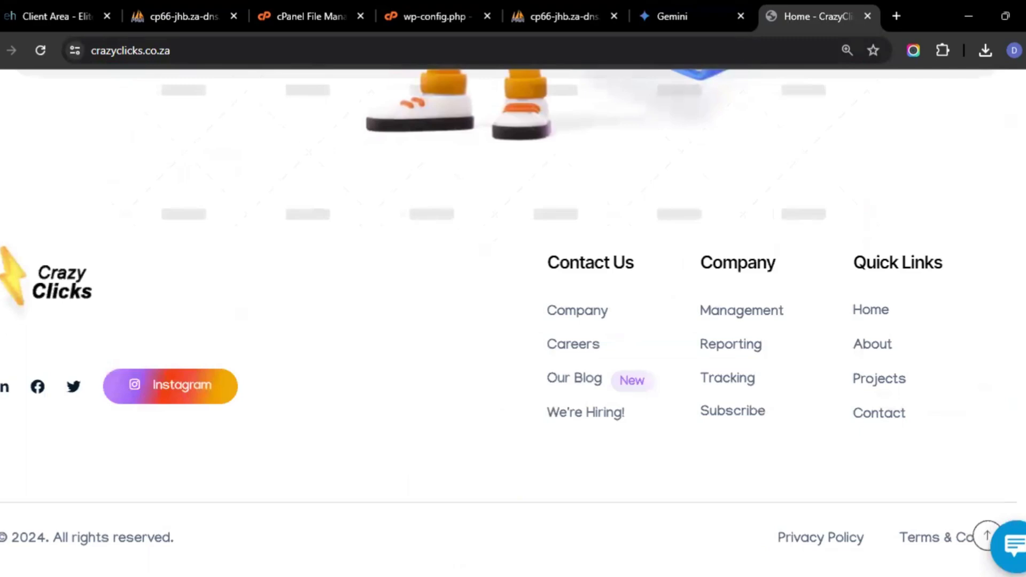
{"action": "scroll", "coordinate": [513, 320], "scroll_direction": "up", "scroll_amount": 15}
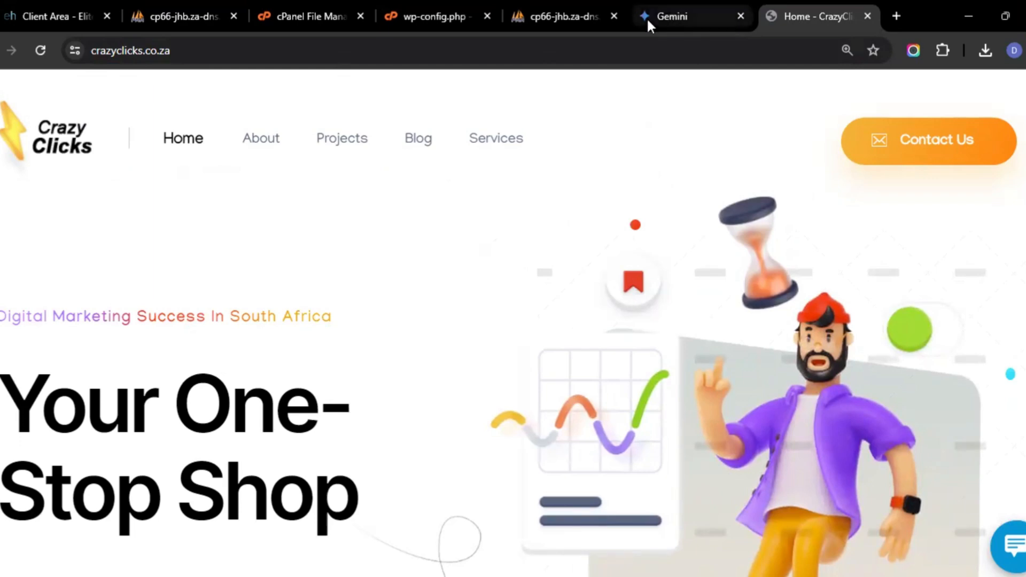
Close the extra phpMyAdmin and wp-config.php editor tabs, keeping the File Manager tab open
{"action": "left_click", "coordinate": [136, 1]}
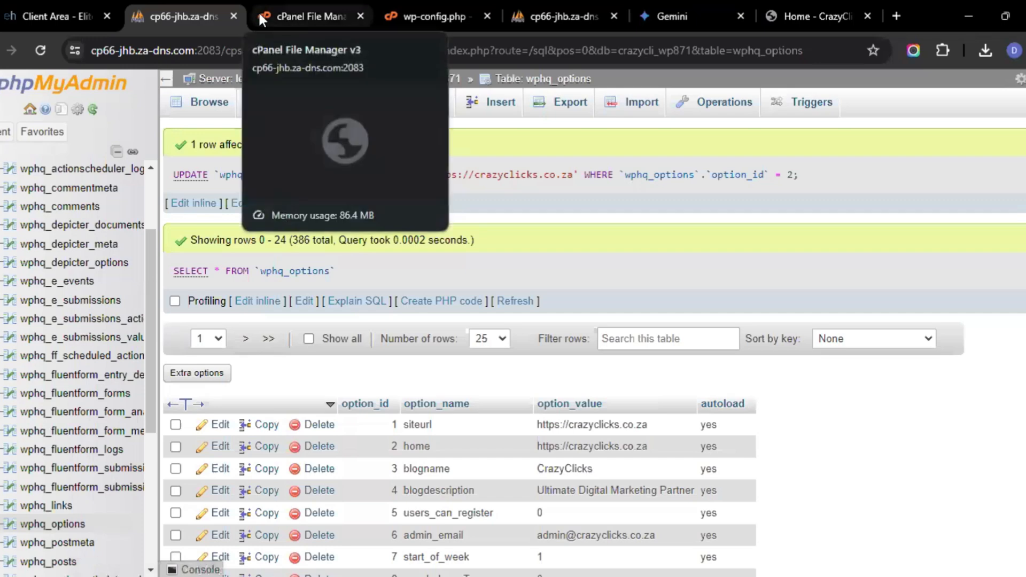
{"action": "left_click", "coordinate": [233, 16]}
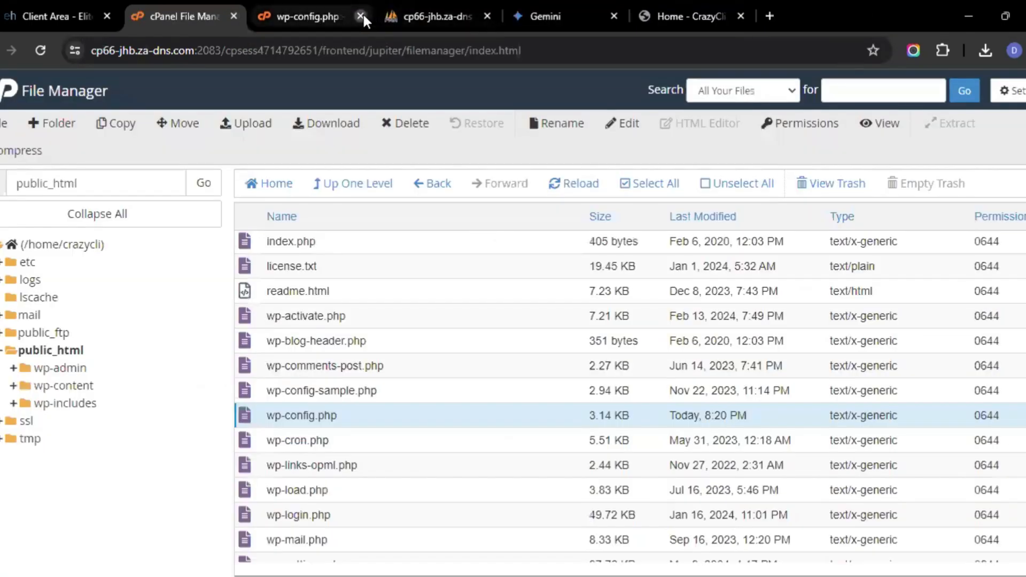
{"action": "left_click", "coordinate": [360, 16]}
{"action": "left_click", "coordinate": [361, 16]}
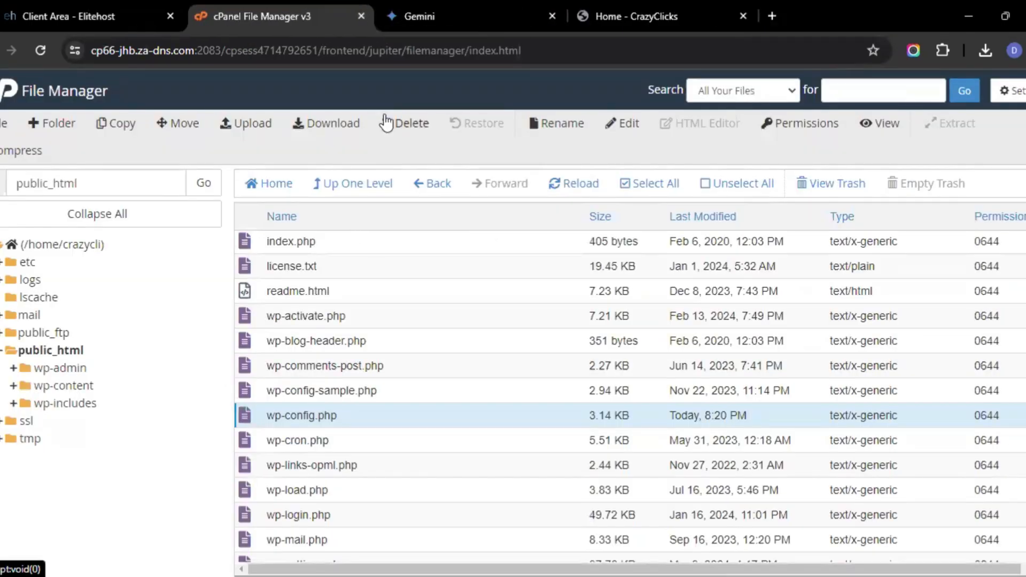
Open Softaculous from cPanel and review the WordPress installations listed for crazyclicks.co.za
{"action": "left_click", "coordinate": [4, 101]}
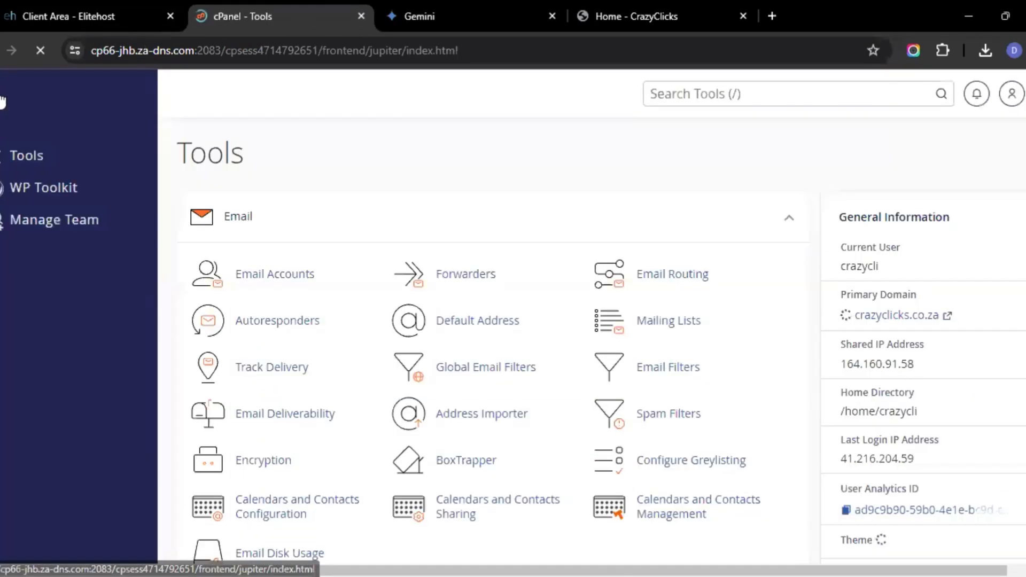
{"action": "scroll", "coordinate": [390, 245], "scroll_direction": "down", "scroll_amount": 20}
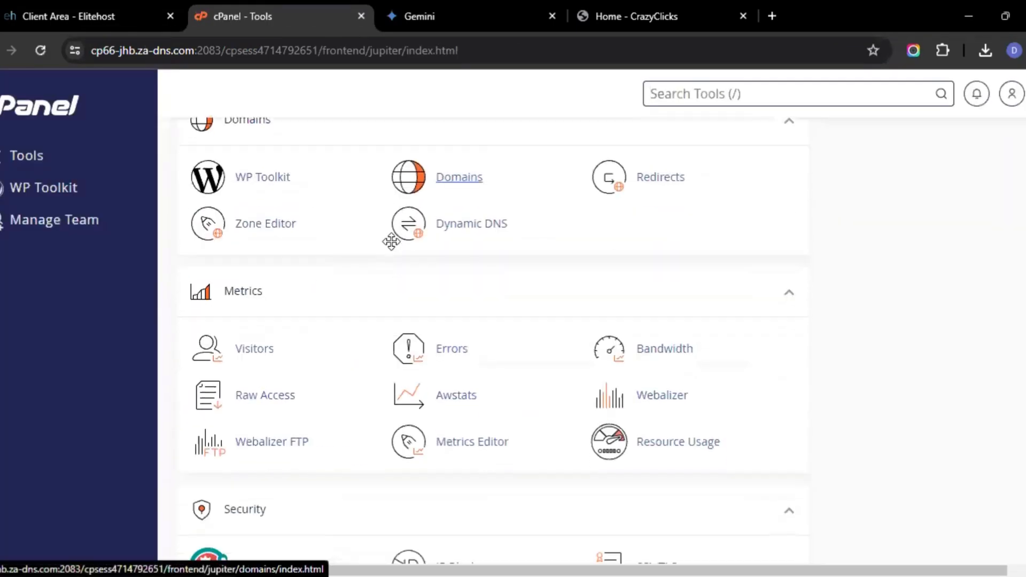
{"action": "scroll", "coordinate": [390, 242], "scroll_direction": "down", "scroll_amount": 8}
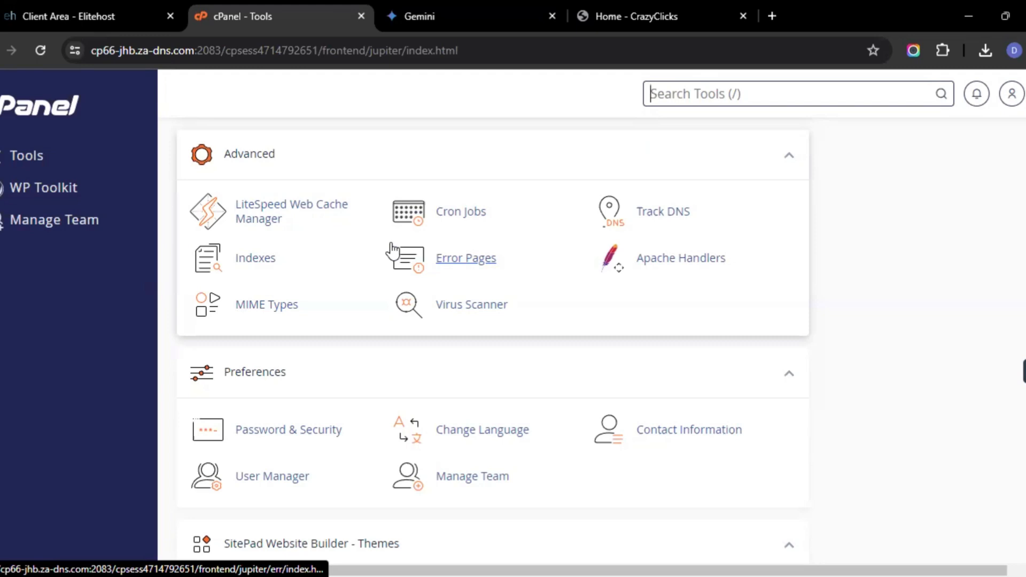
{"action": "scroll", "coordinate": [392, 252], "scroll_direction": "up", "scroll_amount": 15}
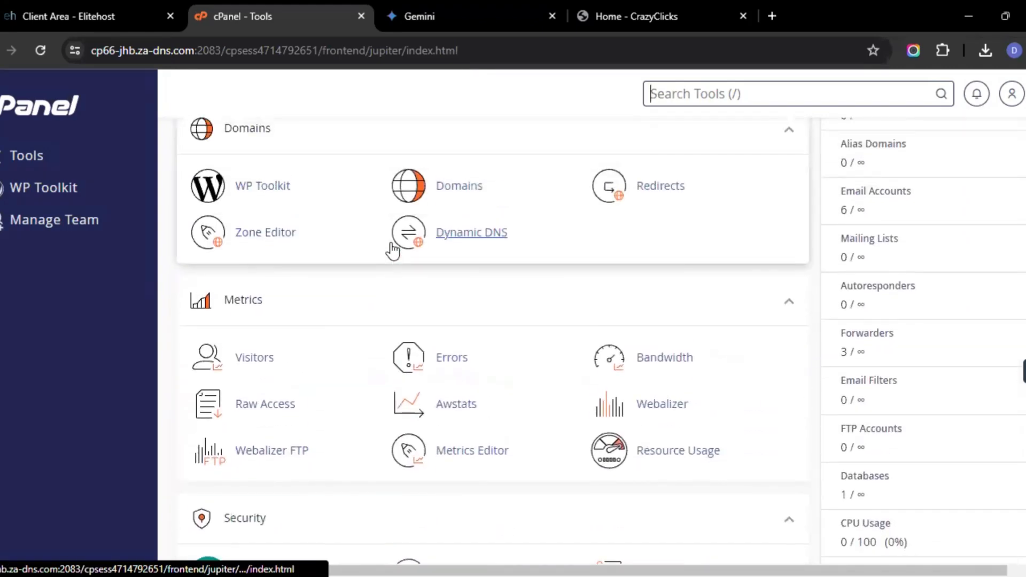
{"action": "scroll", "coordinate": [393, 250], "scroll_direction": "down", "scroll_amount": 4}
{"action": "scroll", "coordinate": [390, 246], "scroll_direction": "down", "scroll_amount": 7}
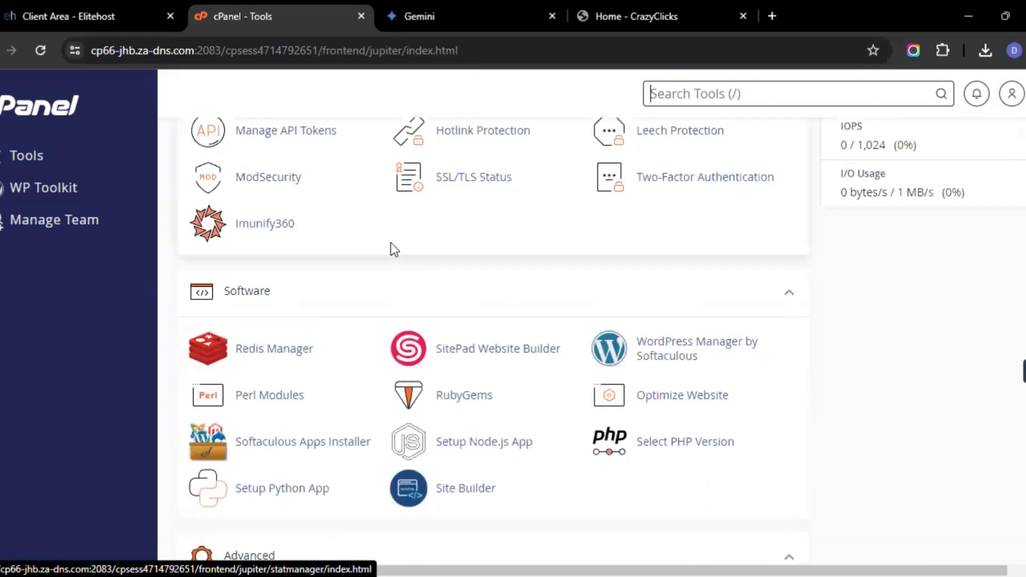
{"action": "left_click", "coordinate": [317, 376]}
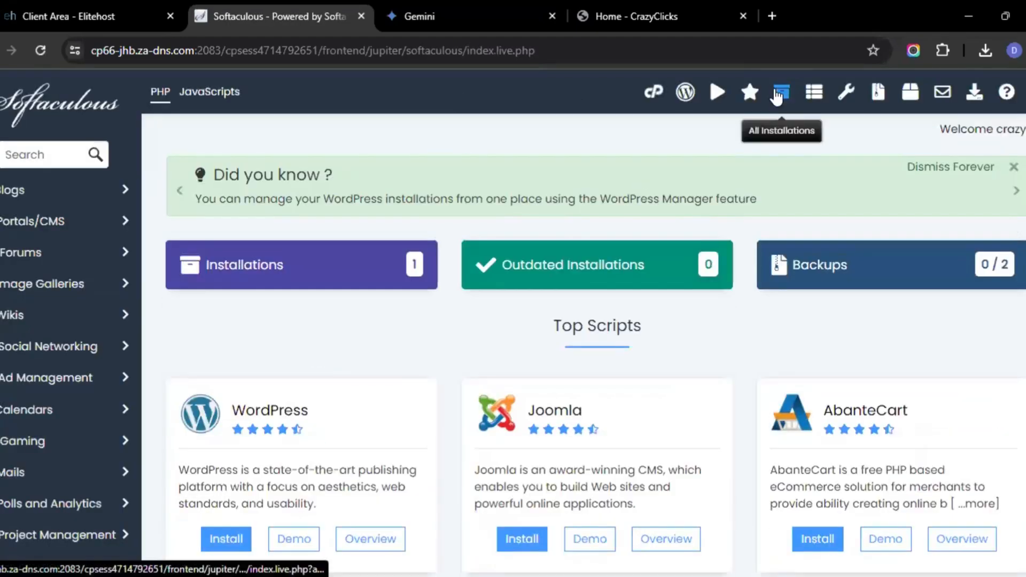
{"action": "left_click", "coordinate": [781, 92]}
{"action": "scroll", "coordinate": [721, 239], "scroll_direction": "down", "scroll_amount": 3}
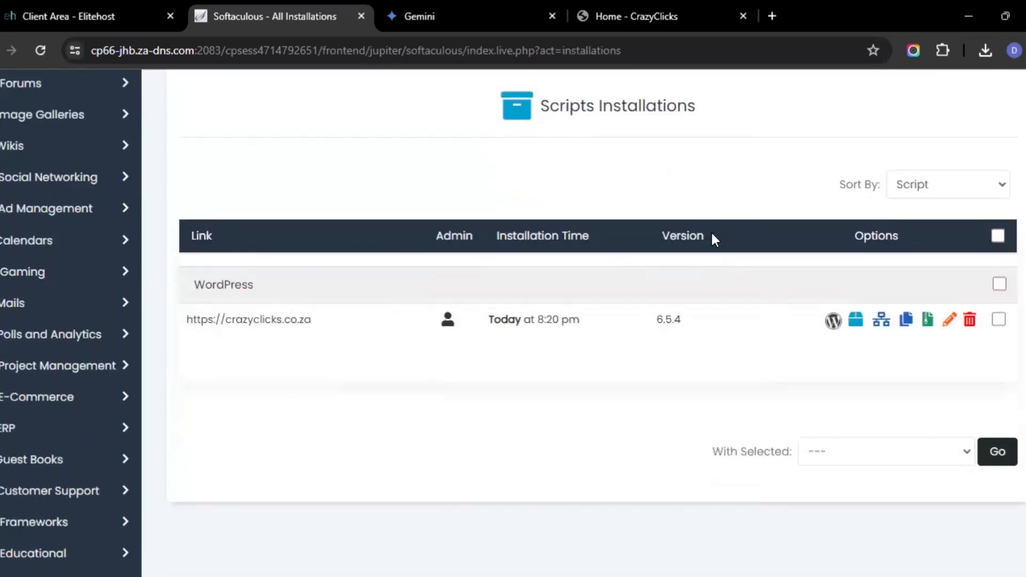
{"action": "scroll", "coordinate": [714, 235], "scroll_direction": "up", "scroll_amount": 3}
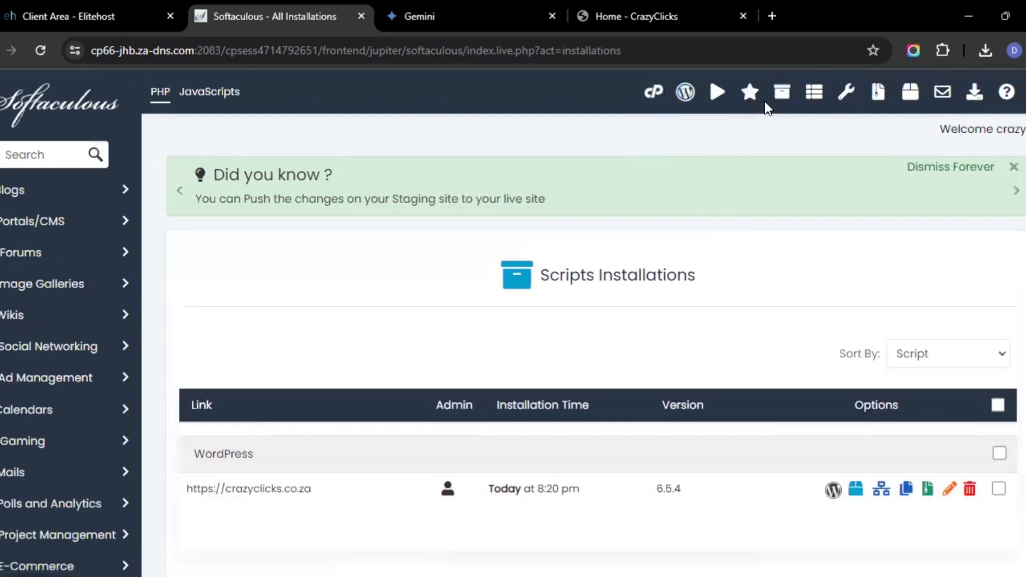
{"action": "left_click", "coordinate": [691, 95]}
{"action": "scroll", "coordinate": [402, 477], "scroll_direction": "down", "scroll_amount": 5}
{"action": "scroll", "coordinate": [400, 474], "scroll_direction": "down", "scroll_amount": 3}
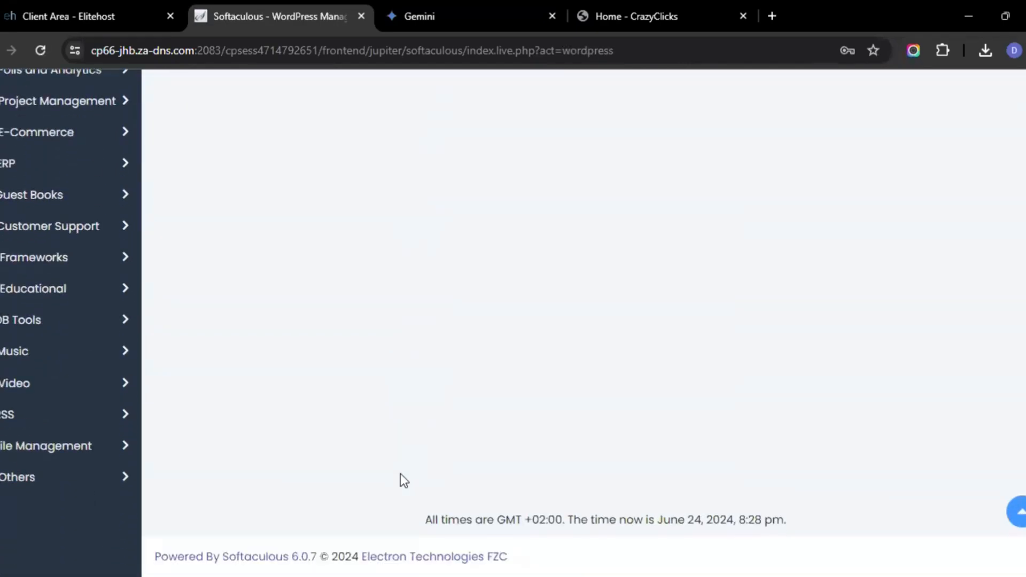
{"action": "scroll", "coordinate": [399, 473], "scroll_direction": "up", "scroll_amount": 8}
{"action": "scroll", "coordinate": [400, 474], "scroll_direction": "down", "scroll_amount": 1}
{"action": "scroll", "coordinate": [401, 474], "scroll_direction": "down", "scroll_amount": 2}
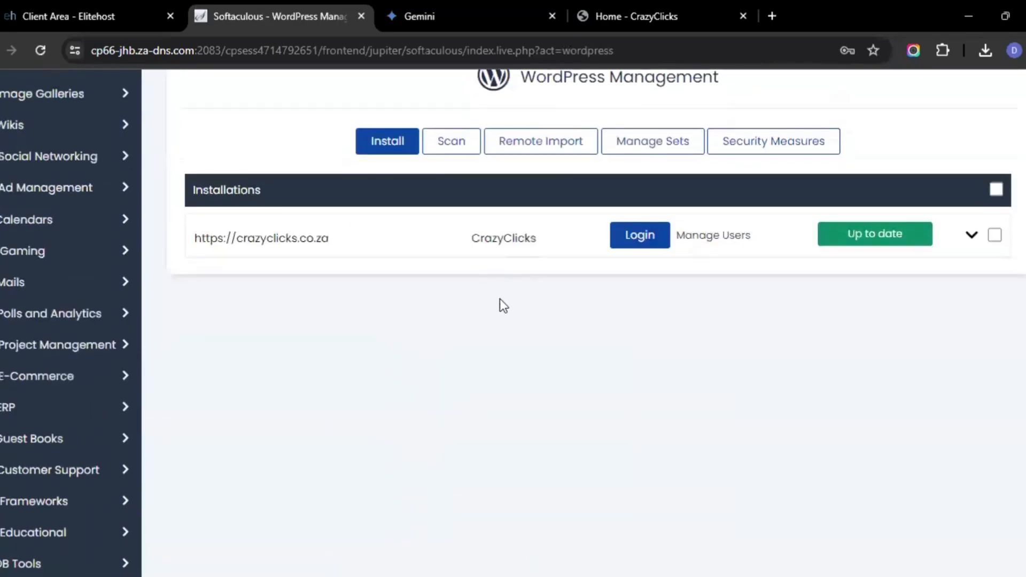
{"action": "scroll", "coordinate": [500, 299], "scroll_direction": "up", "scroll_amount": 4}
Compress the wp-content folder in public_html into a Zip archive named wp-content.zip
{"action": "left_click", "coordinate": [659, 93]}
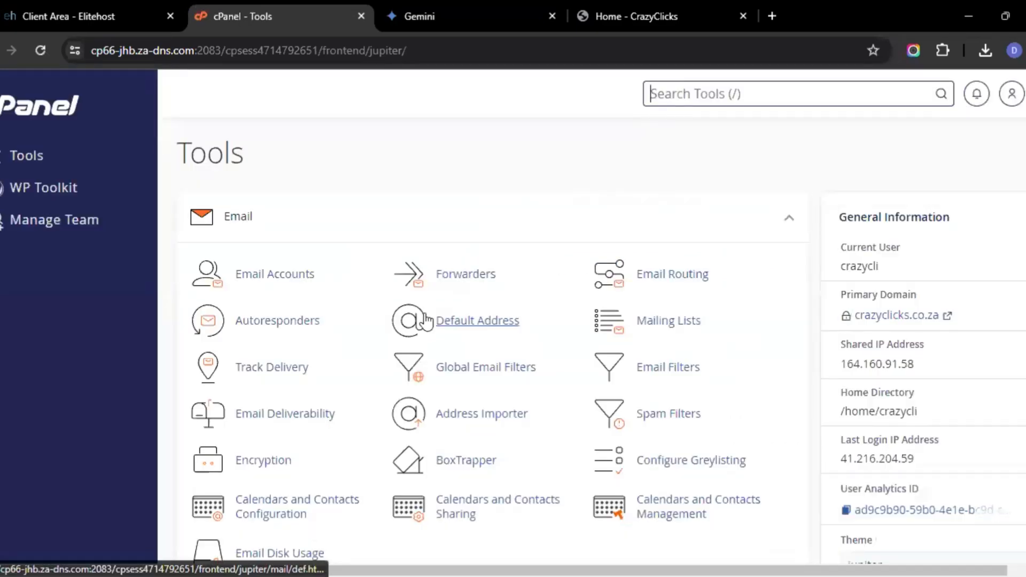
{"action": "scroll", "coordinate": [424, 316], "scroll_direction": "down", "scroll_amount": 6}
{"action": "left_click", "coordinate": [272, 308]}
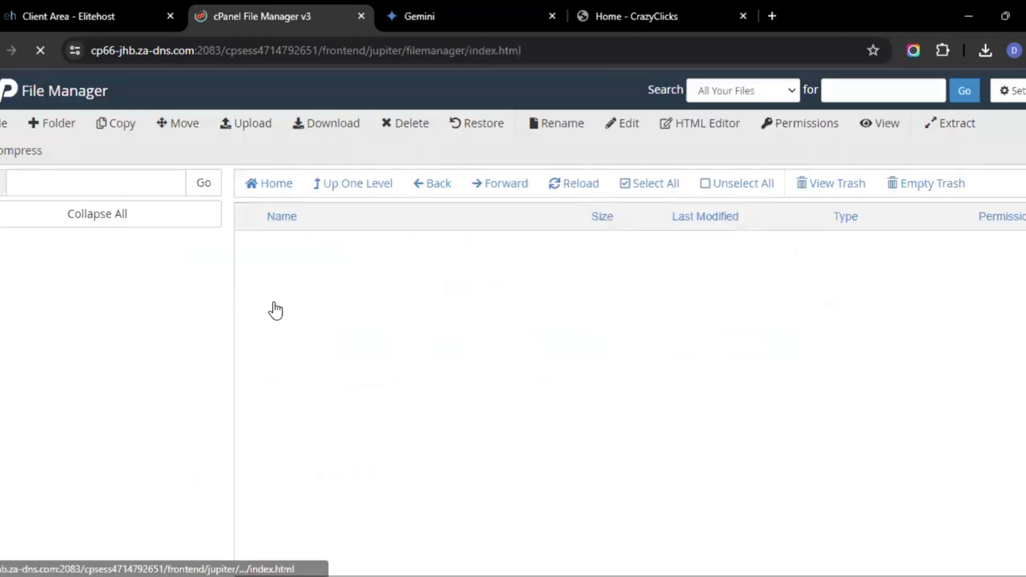
{"action": "left_click", "coordinate": [359, 371]}
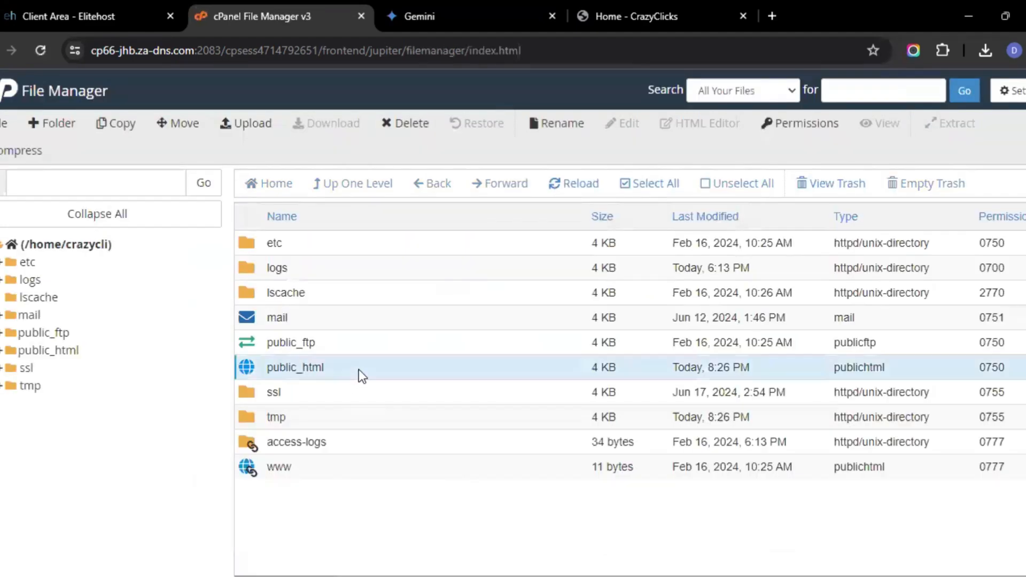
{"action": "double_click", "coordinate": [359, 370]}
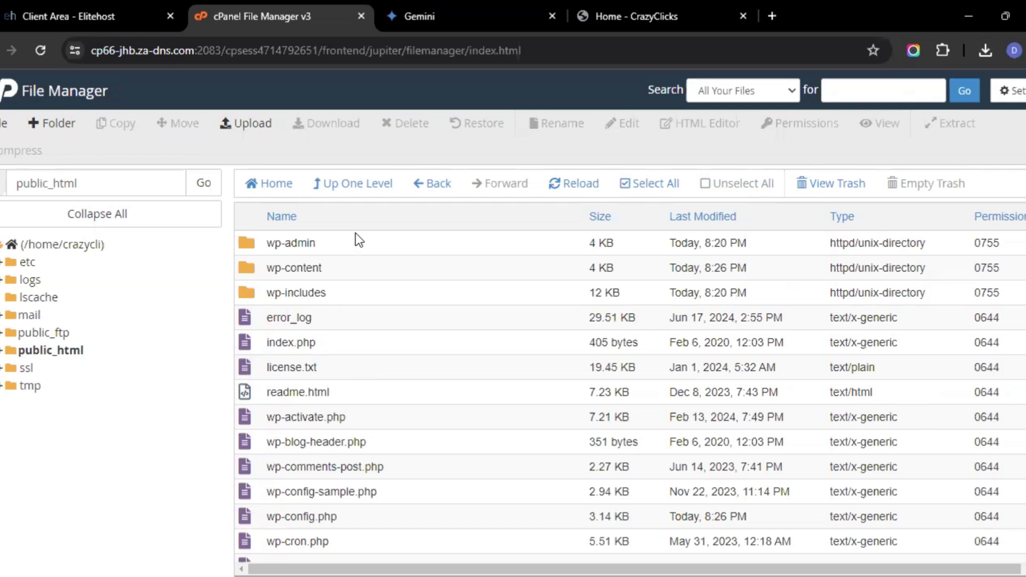
{"action": "left_click", "coordinate": [357, 271]}
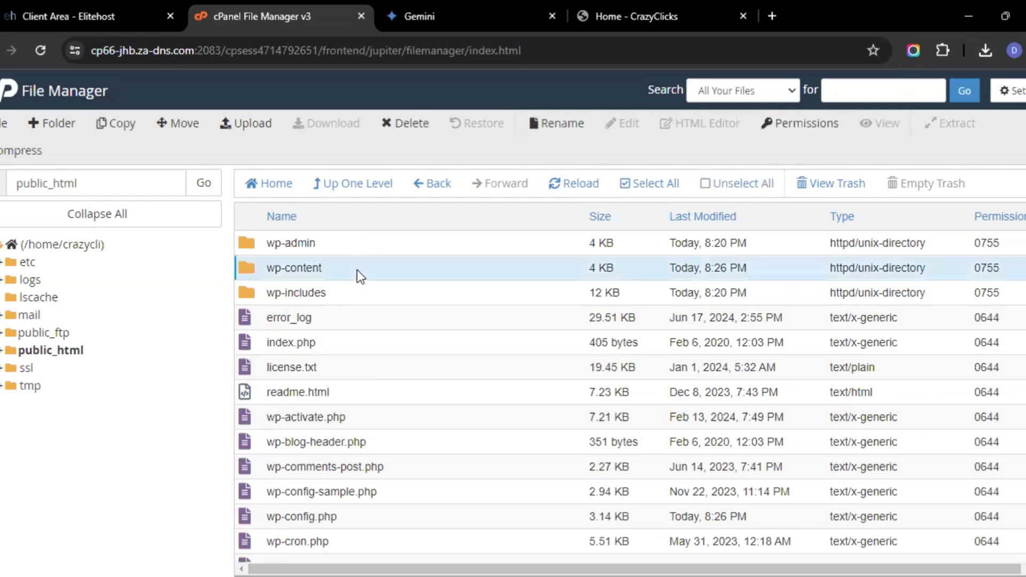
{"action": "left_click", "coordinate": [21, 149]}
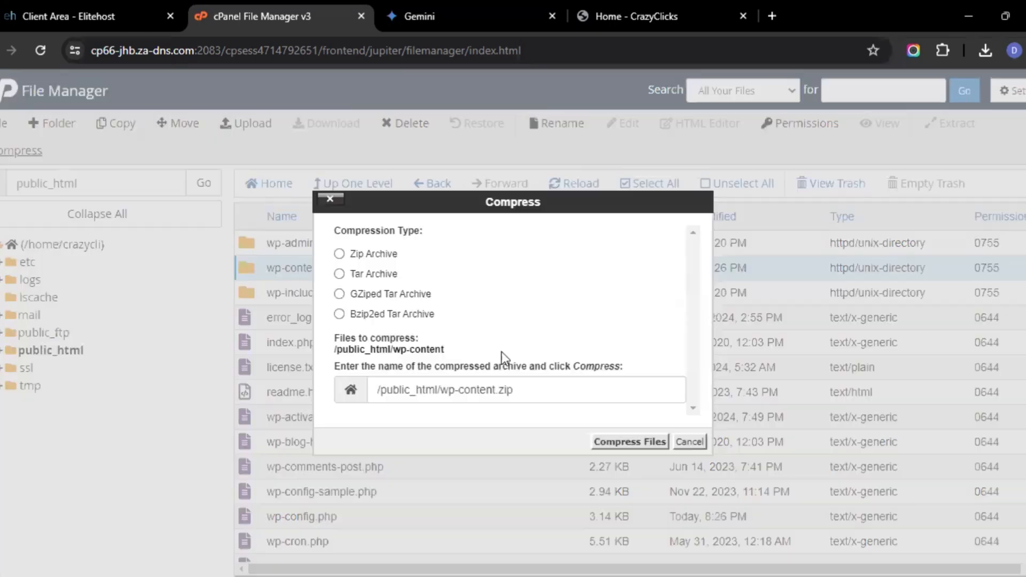
{"action": "left_click", "coordinate": [611, 442]}
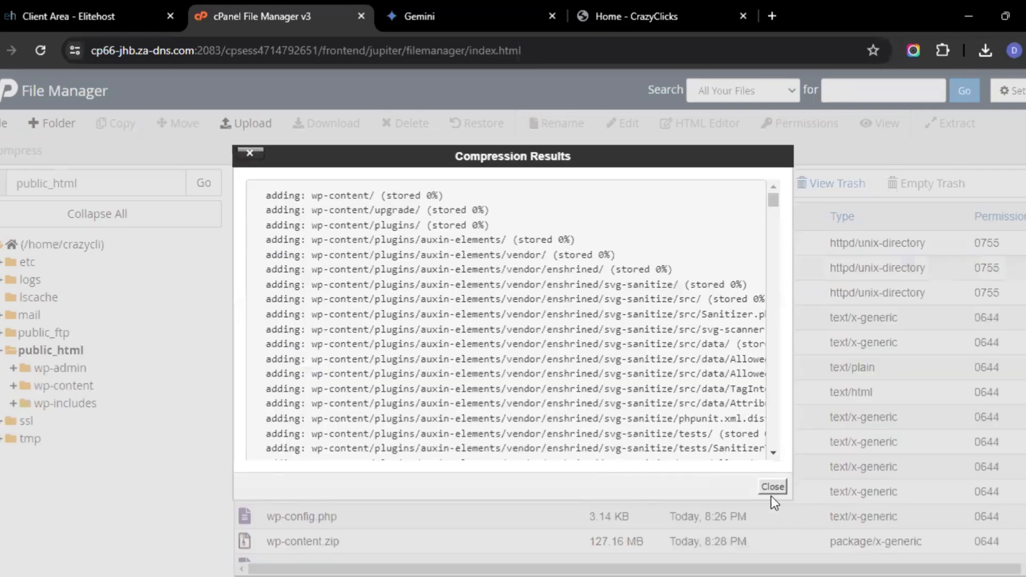
{"action": "left_click", "coordinate": [772, 492]}
Delete wp-content.zip and permanently remove it from the trash
{"action": "left_click", "coordinate": [474, 543]}
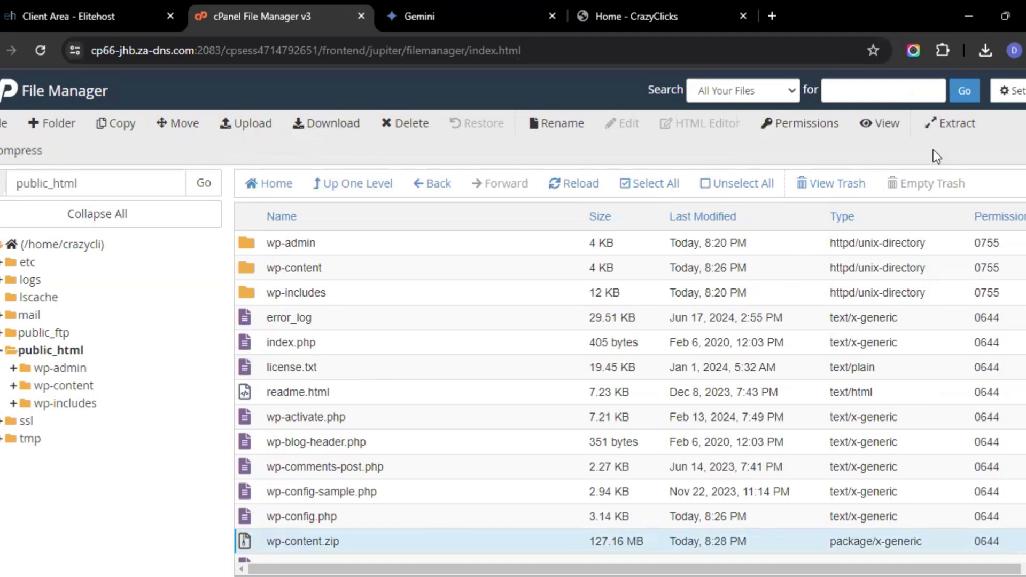
{"action": "left_click", "coordinate": [404, 124]}
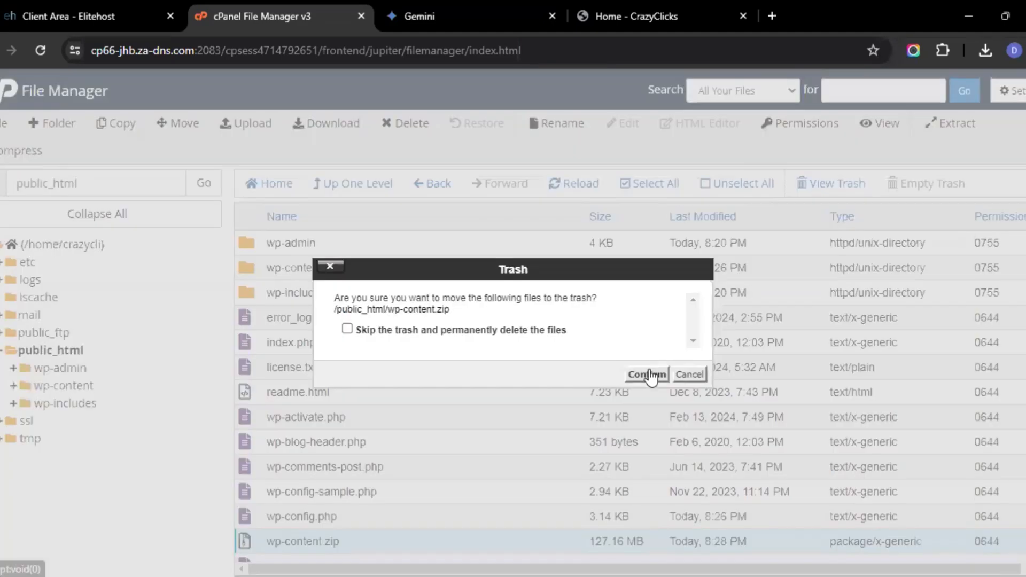
{"action": "left_click", "coordinate": [648, 375]}
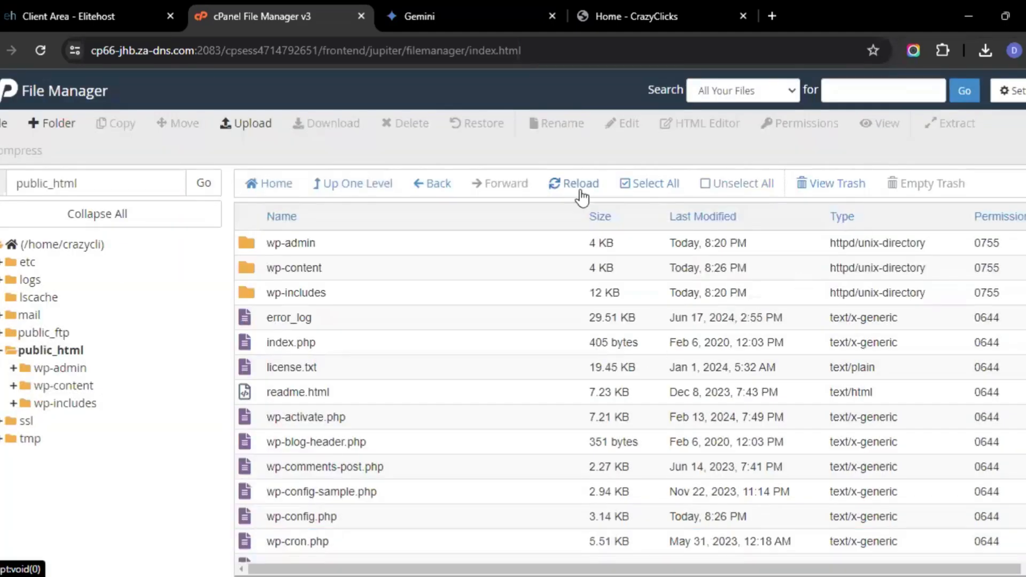
{"action": "left_click", "coordinate": [822, 184]}
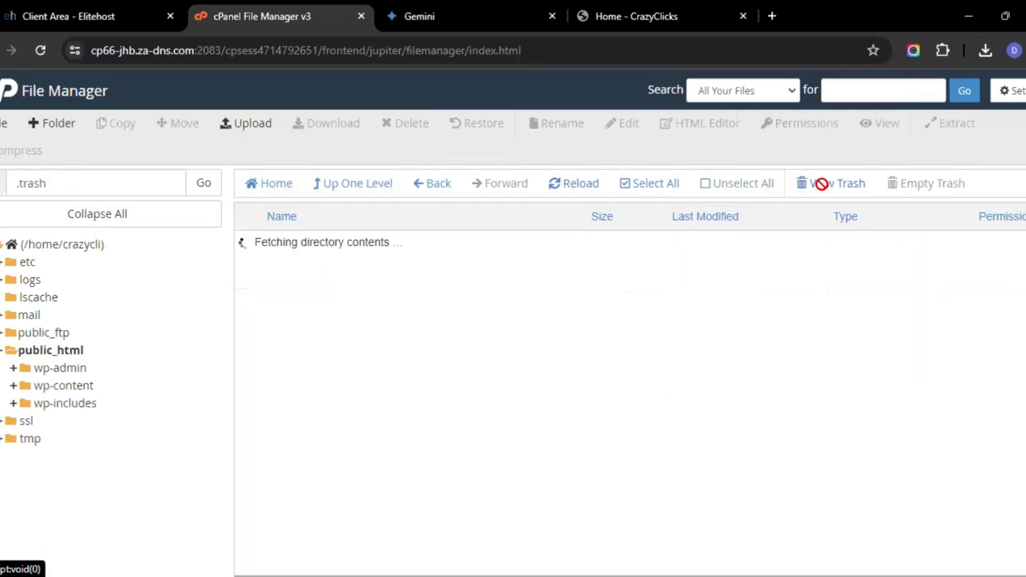
{"action": "left_click", "coordinate": [527, 241]}
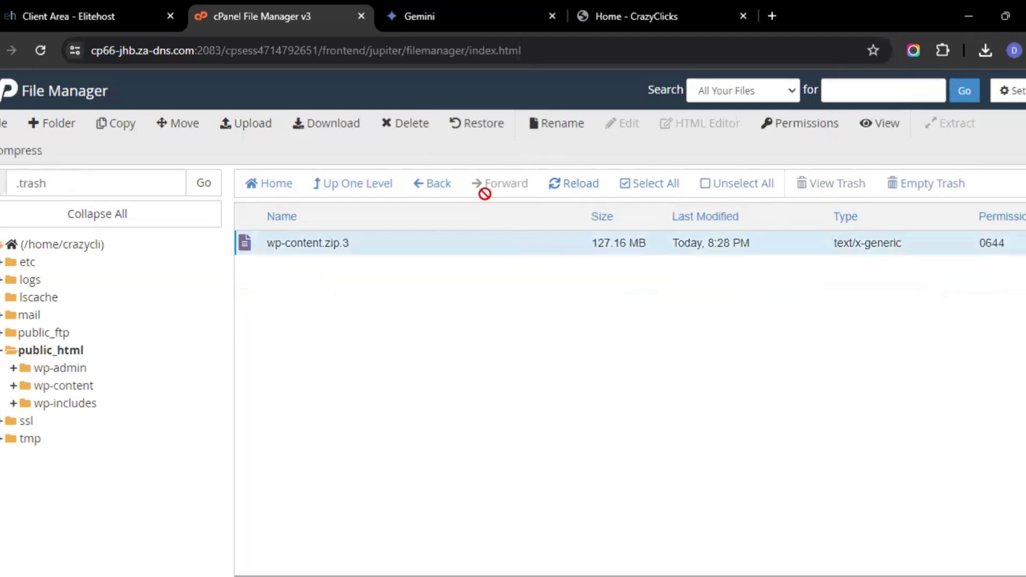
{"action": "left_click", "coordinate": [407, 123]}
{"action": "left_click", "coordinate": [639, 362]}
Open the wphq_options table of the crazycli_wp871 database in phpMyAdmin
{"action": "left_click", "coordinate": [2, 99]}
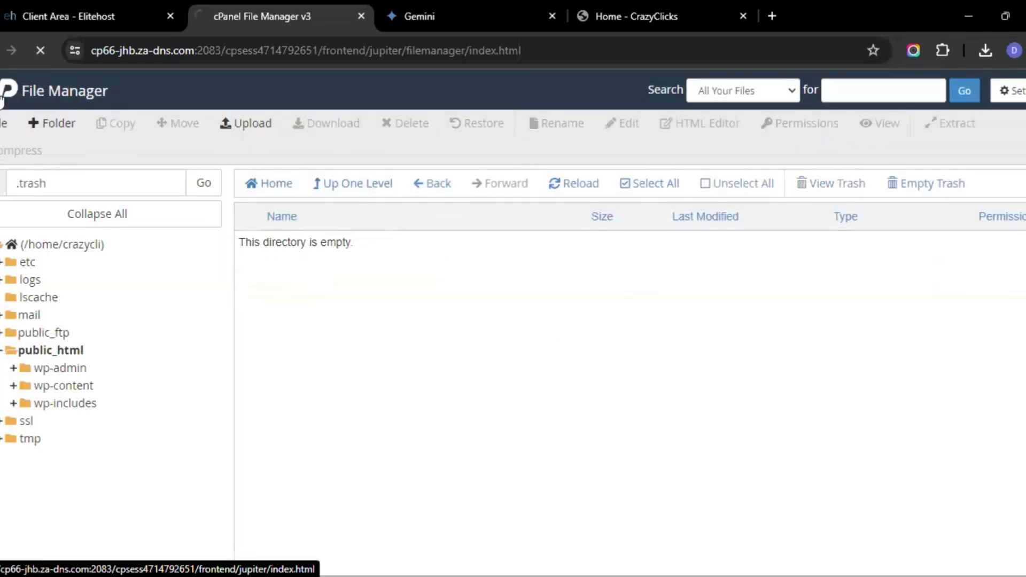
{"action": "scroll", "coordinate": [335, 373], "scroll_direction": "down", "scroll_amount": 5}
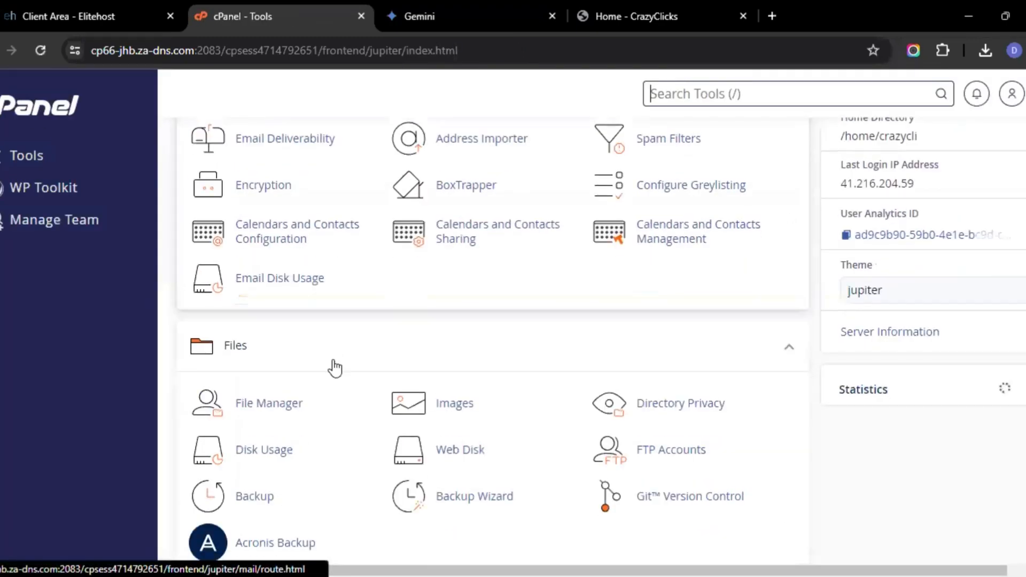
{"action": "scroll", "coordinate": [335, 368], "scroll_direction": "down", "scroll_amount": 6}
{"action": "scroll", "coordinate": [333, 363], "scroll_direction": "up", "scroll_amount": 3}
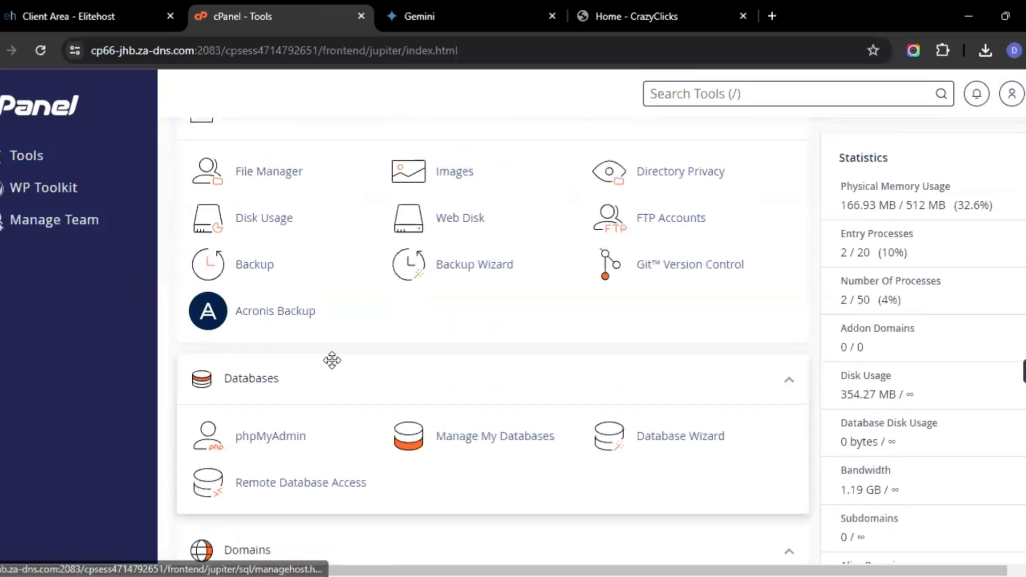
{"action": "left_click", "coordinate": [291, 435]}
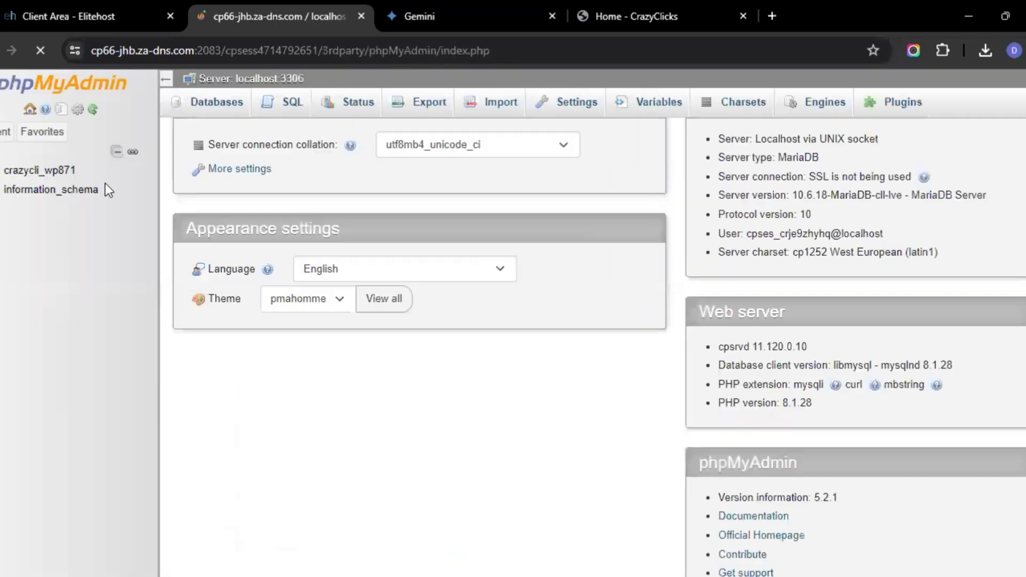
{"action": "left_click", "coordinate": [38, 170]}
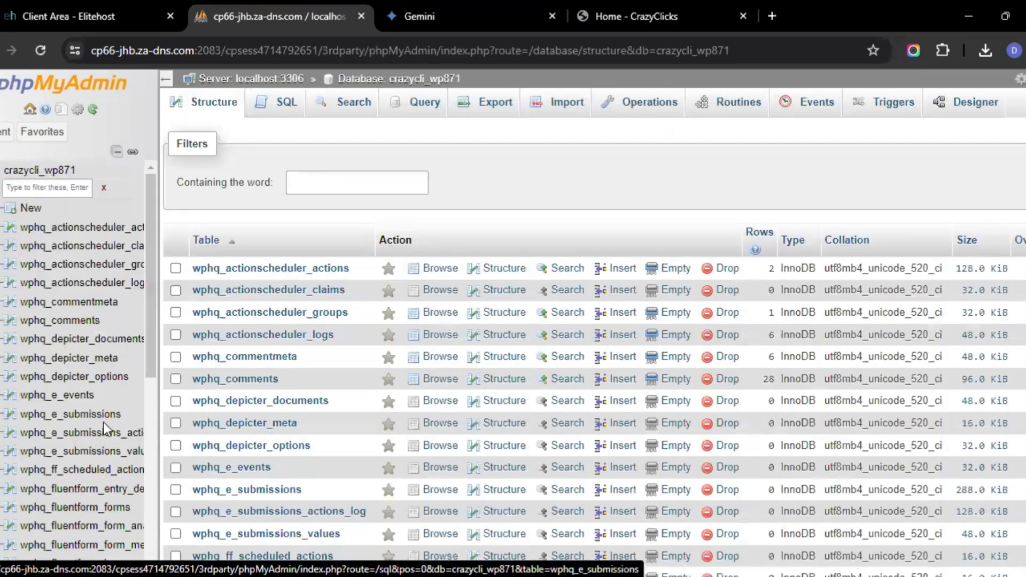
{"action": "scroll", "coordinate": [101, 387], "scroll_direction": "down", "scroll_amount": 3}
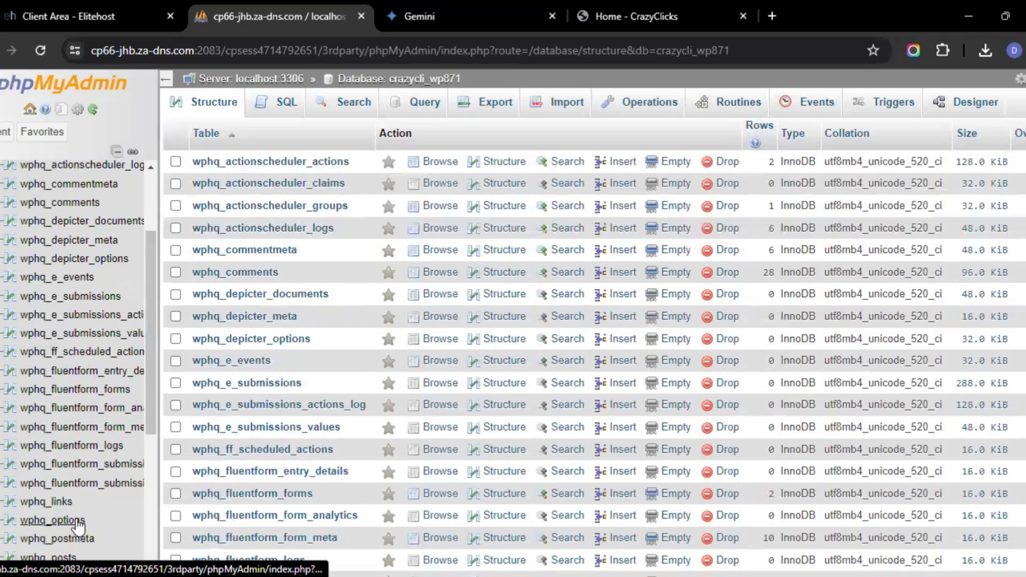
{"action": "left_click", "coordinate": [79, 522]}
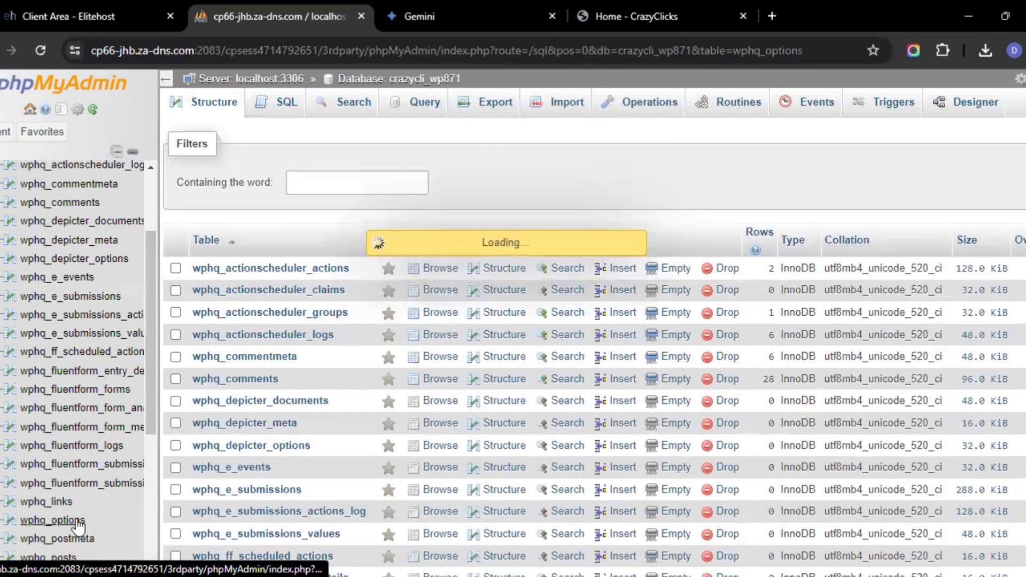